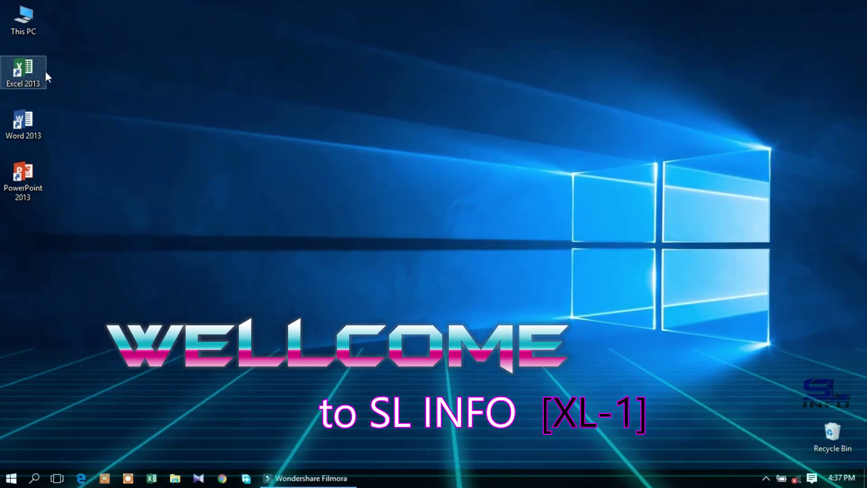
Step: Launch Excel 2013 from the desktop icon and open a blank workbook, Book1
{"action": "double_click", "coordinate": [40, 73]}
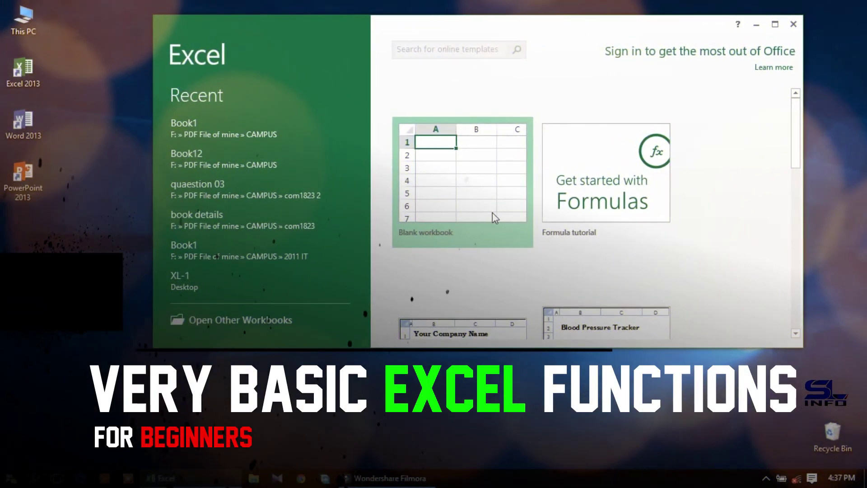
{"action": "left_click", "coordinate": [485, 179]}
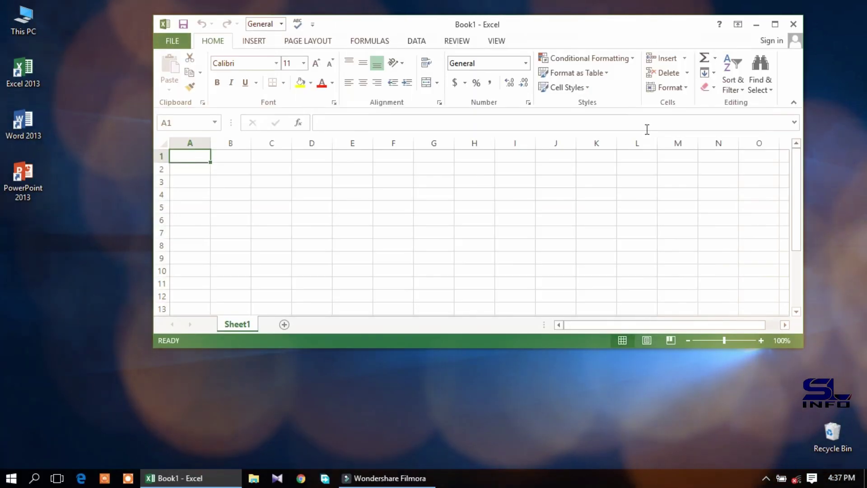
Step: Maximize Book1, zoom into the grid, select cell A1, then minimize Excel
{"action": "left_click", "coordinate": [774, 24]}
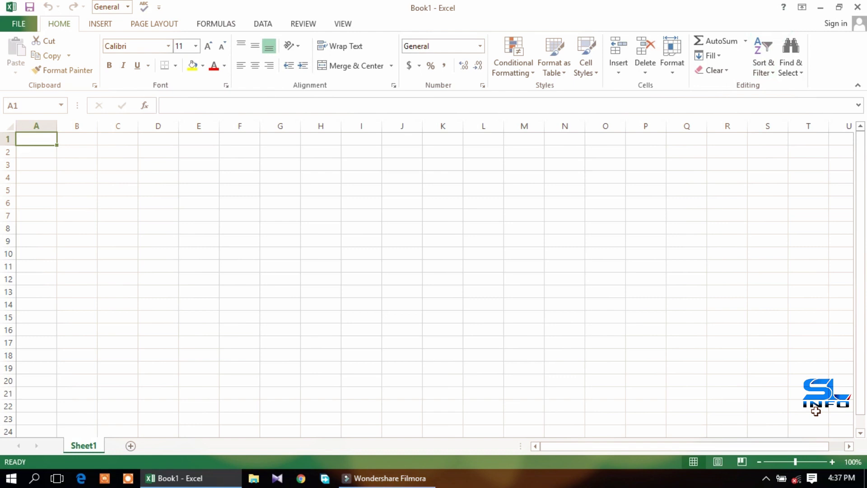
{"action": "left_click", "coordinate": [831, 461]}
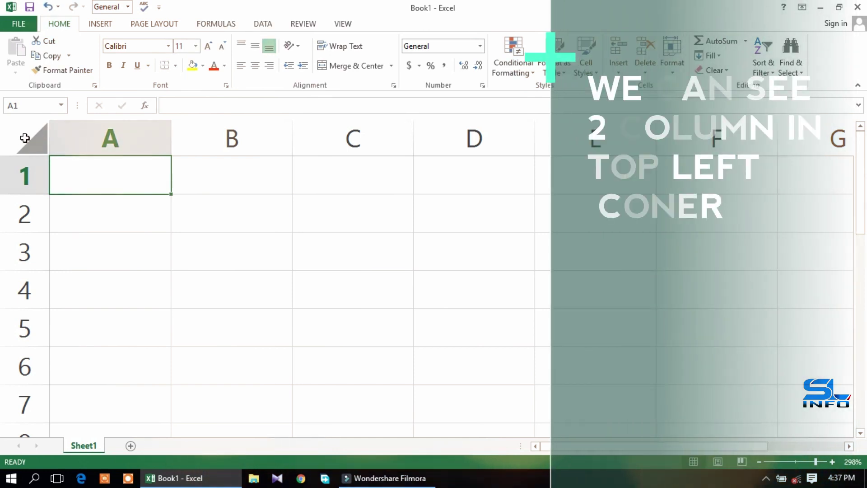
{"action": "left_click", "coordinate": [26, 139]}
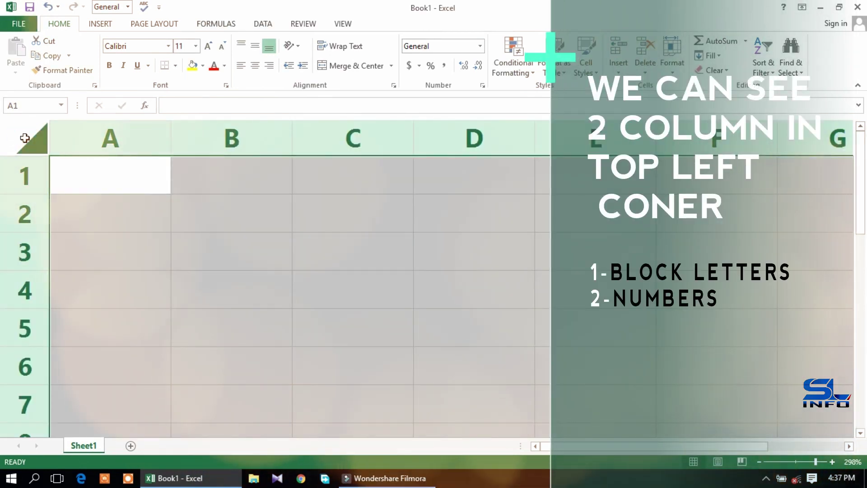
{"action": "left_click", "coordinate": [109, 174]}
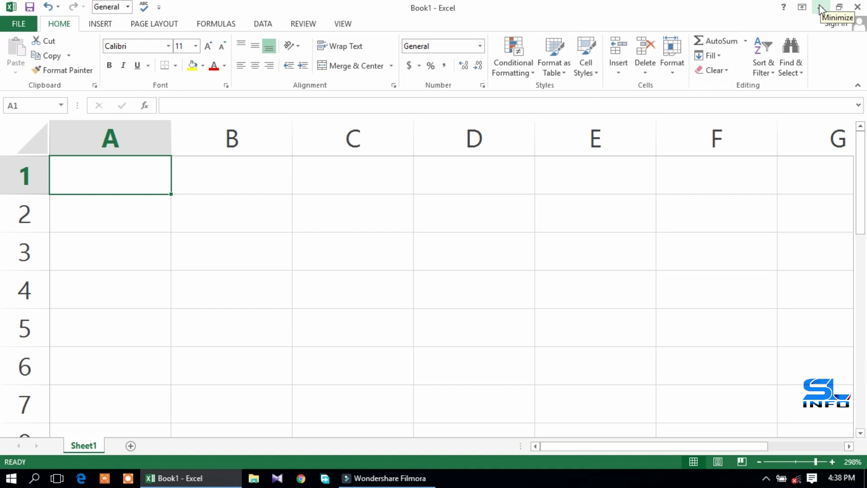
{"action": "left_click", "coordinate": [820, 8]}
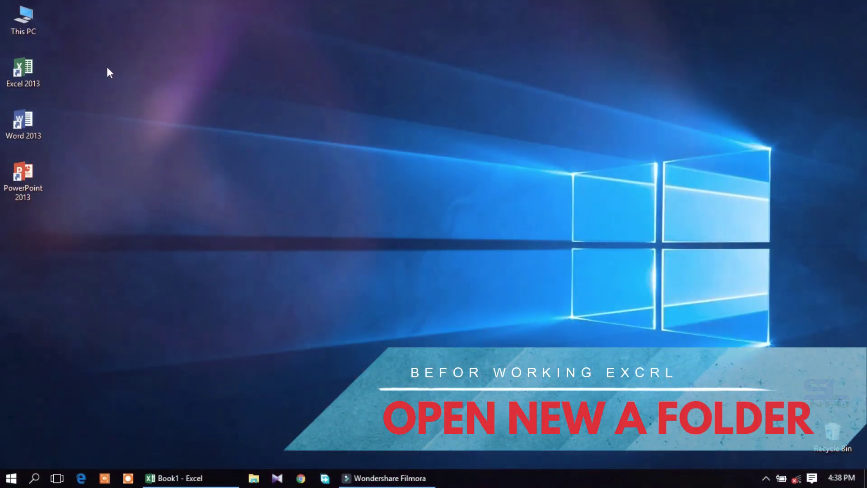
Step: Create a new folder on the desktop named NEW
{"action": "right_click", "coordinate": [110, 67]}
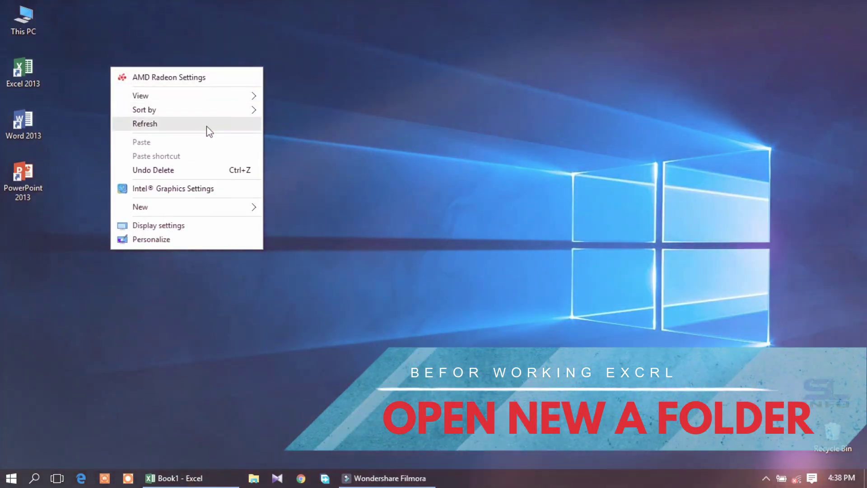
{"action": "mouse_move", "coordinate": [176, 207]}
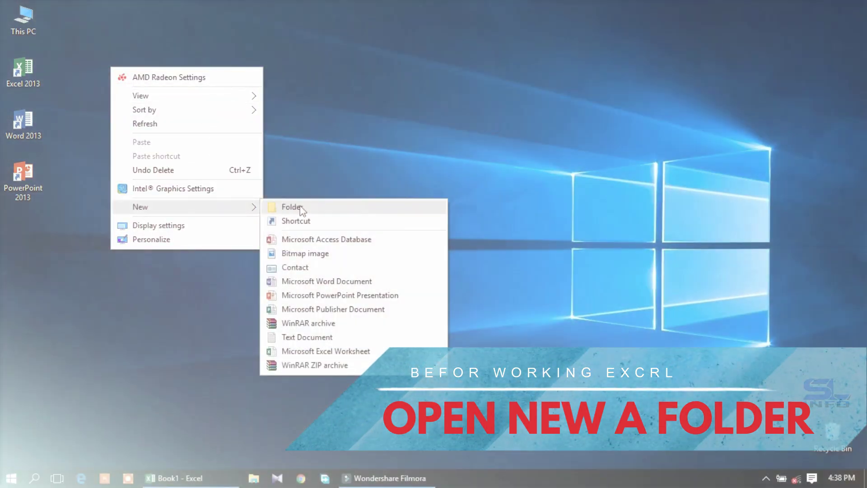
{"action": "left_click", "coordinate": [300, 206]}
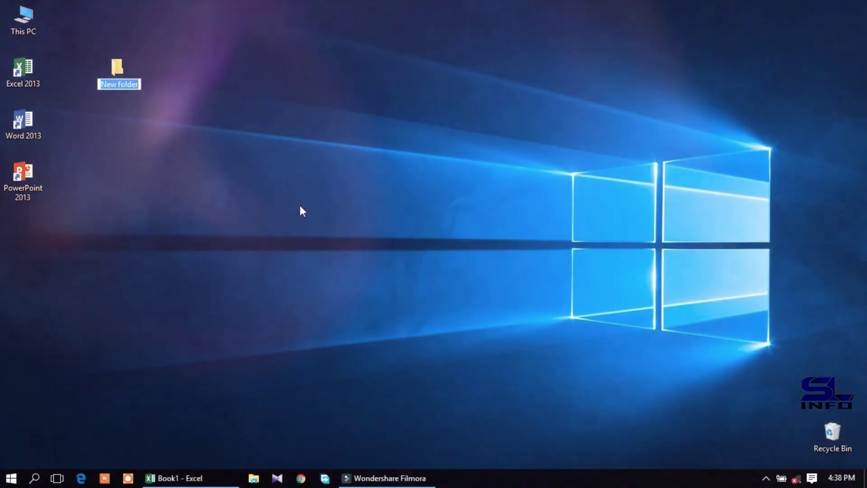
{"action": "type", "text": "NEW"}
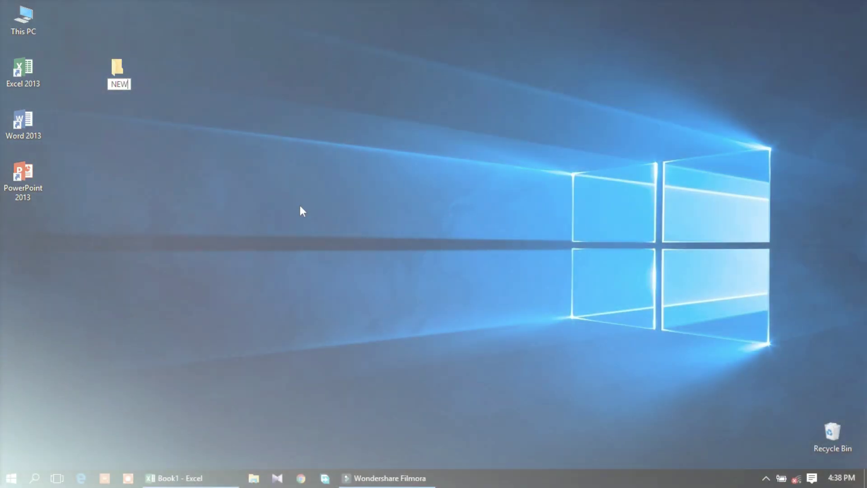
{"action": "key", "text": "Return"}
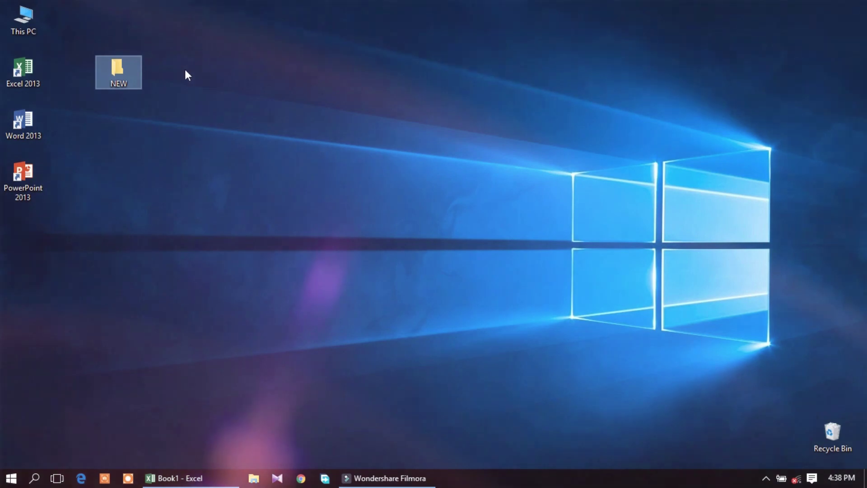
Step: Inside the NEW folder, create a Microsoft Excel Worksheet named XL-1
{"action": "double_click", "coordinate": [114, 70]}
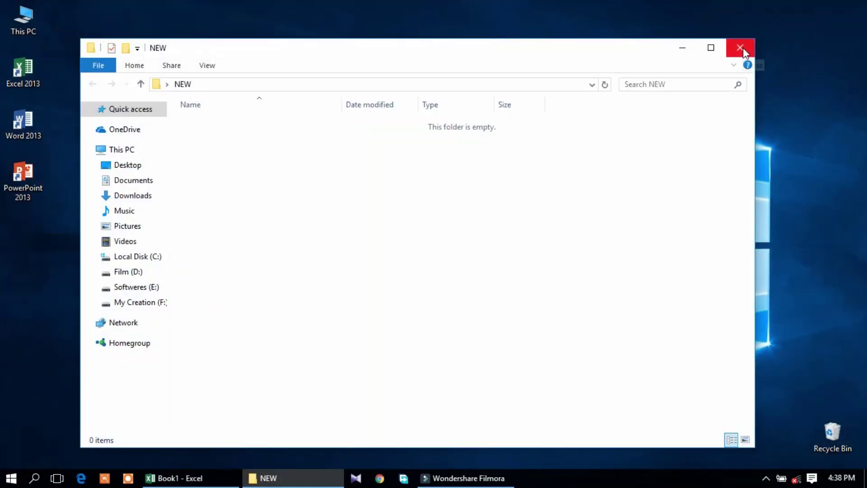
{"action": "right_click", "coordinate": [221, 125]}
{"action": "mouse_move", "coordinate": [250, 297]}
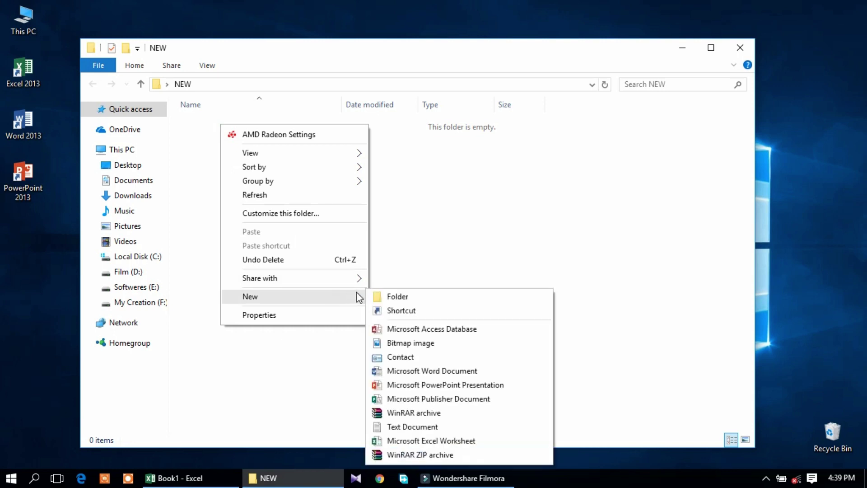
{"action": "left_click", "coordinate": [431, 443]}
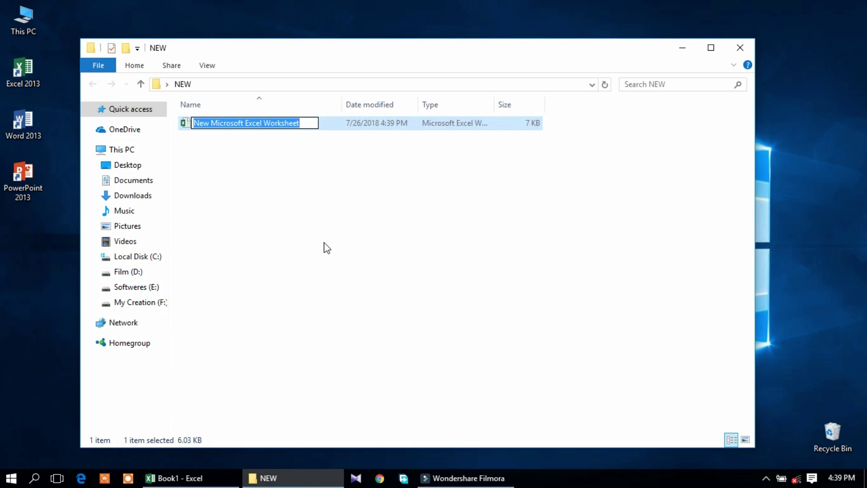
{"action": "type", "text": "XL-1"}
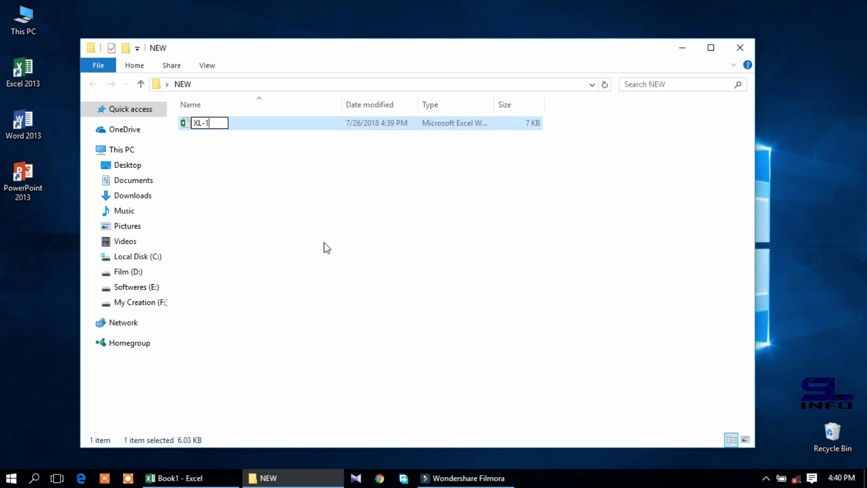
{"action": "left_click", "coordinate": [286, 188]}
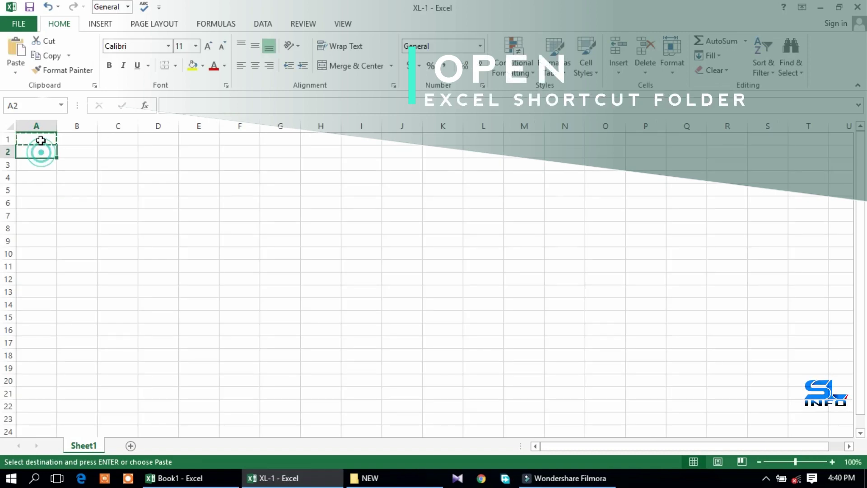
Step: Close Book1 and put the heading SUM FUNCTION in A1, merged across A1:B1
{"action": "left_click", "coordinate": [199, 481]}
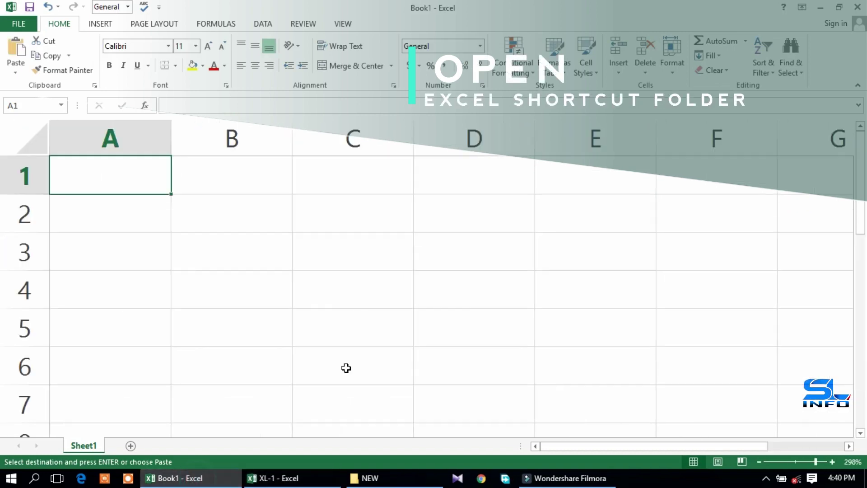
{"action": "left_click", "coordinate": [856, 7]}
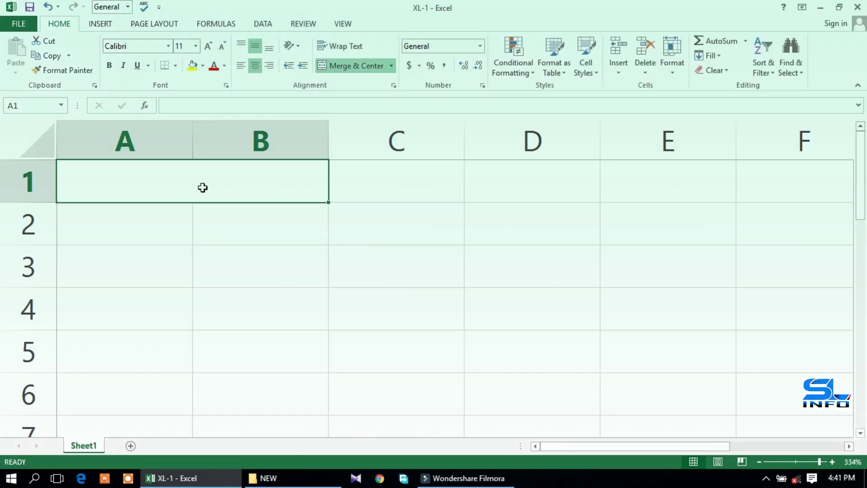
{"action": "type", "text": "SU"}
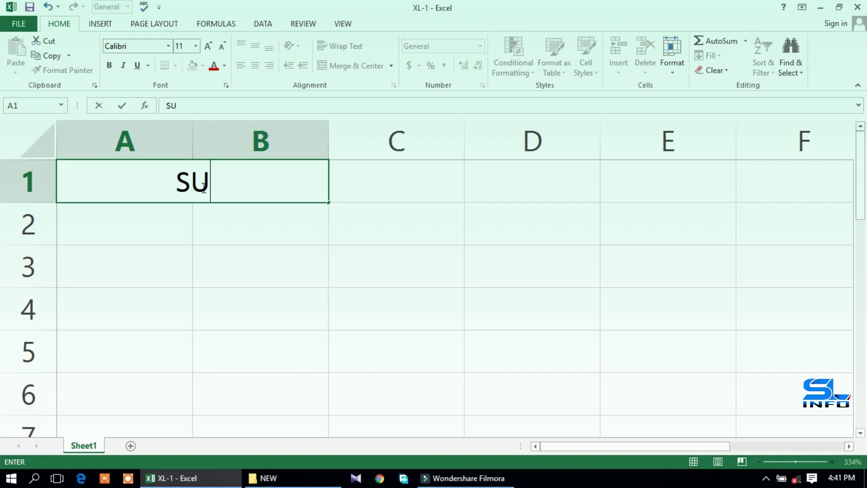
{"action": "type", "text": "M F"}
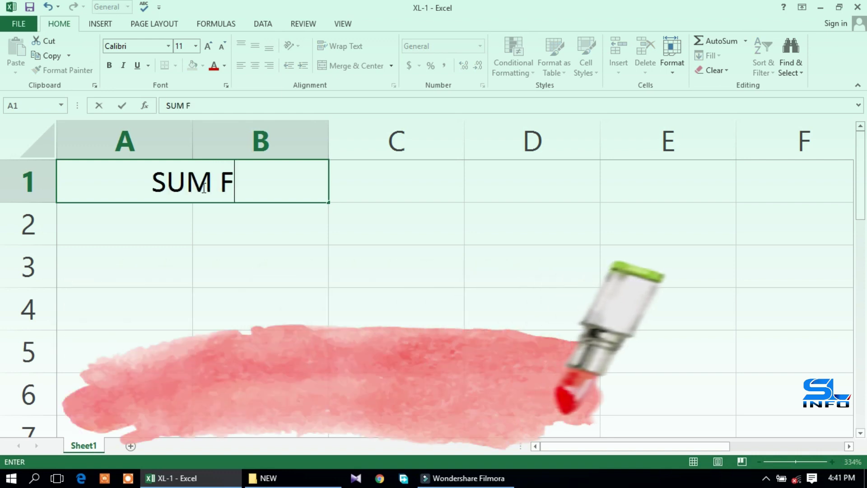
{"action": "type", "text": "UNC"}
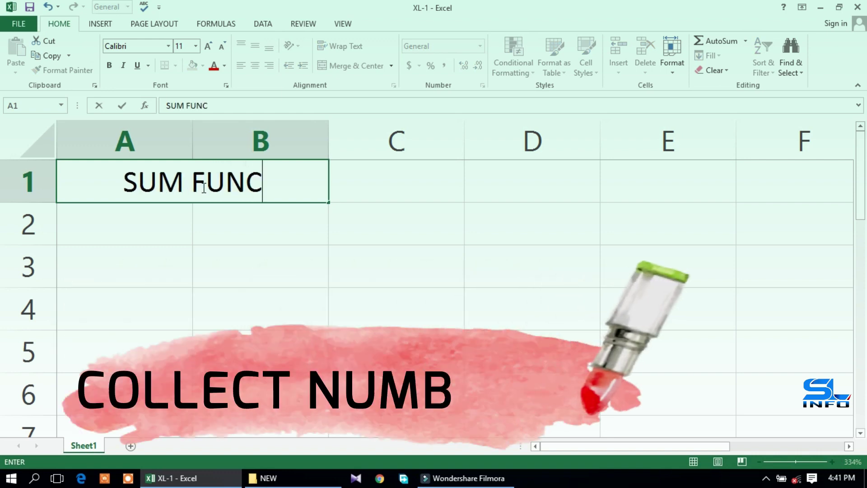
{"action": "type", "text": "TION"}
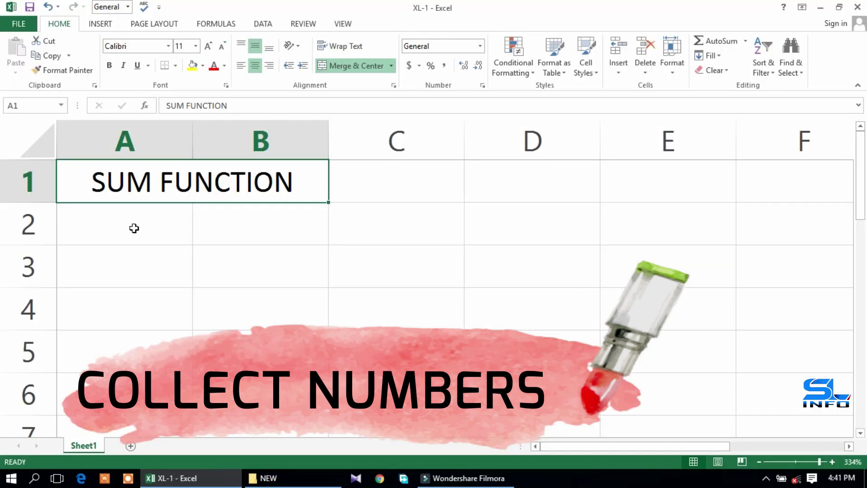
{"action": "left_click", "coordinate": [133, 230]}
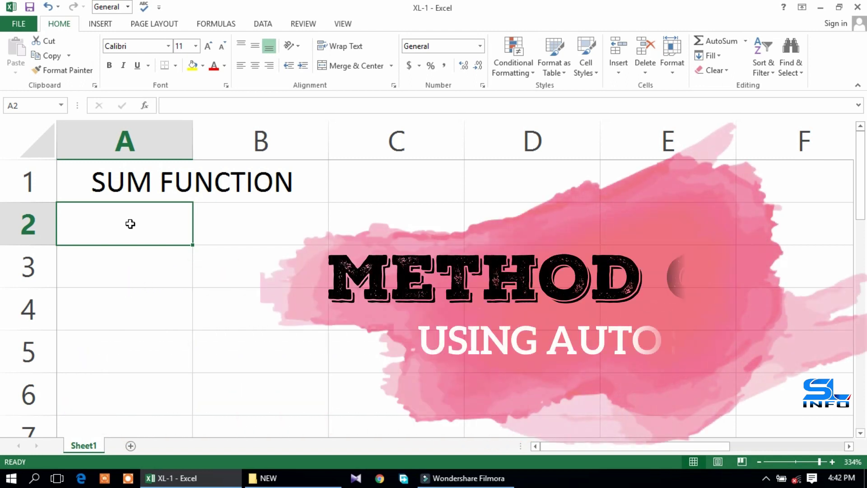
Step: Enter 30, 20 and 80 into A2:A4
{"action": "type", "text": "30"}
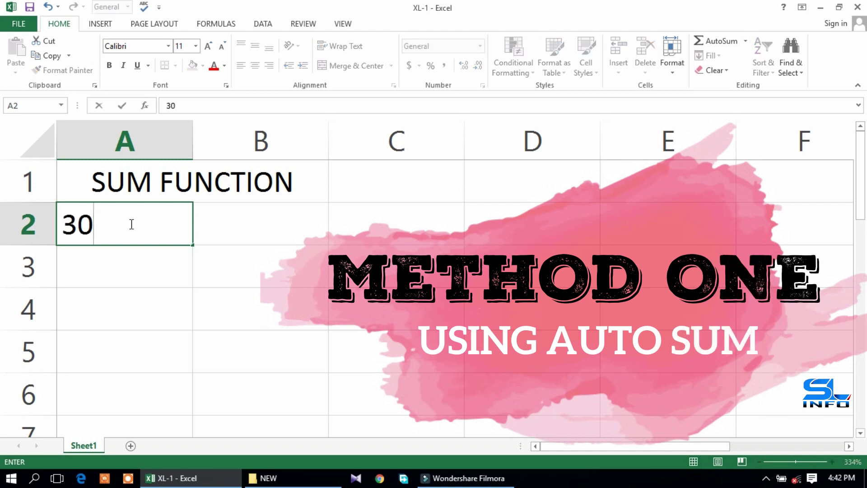
{"action": "key", "text": "Return"}
{"action": "type", "text": "20"}
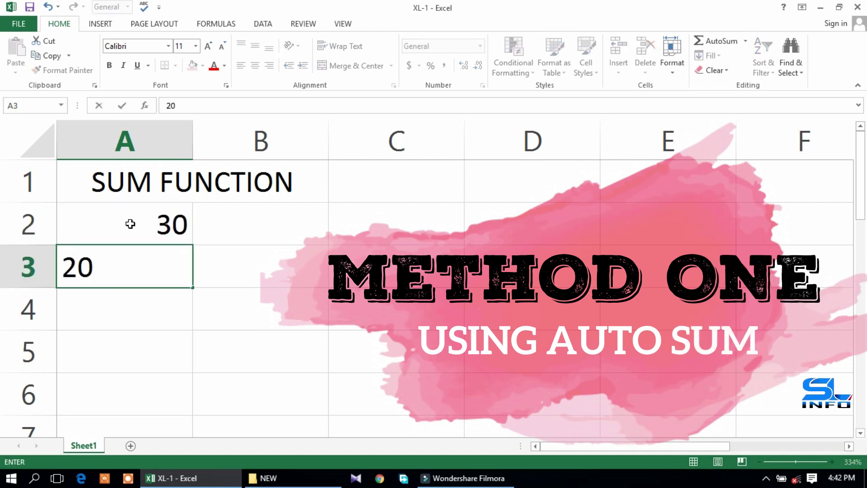
{"action": "key", "text": "Return"}
{"action": "type", "text": "80"}
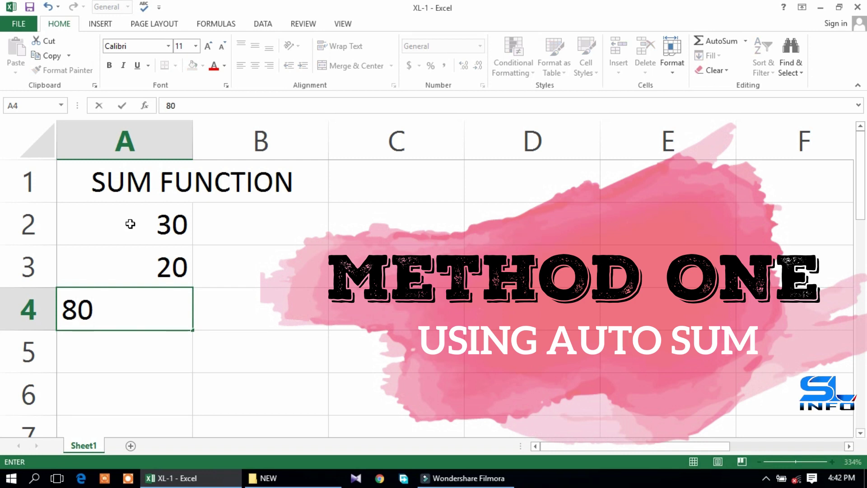
{"action": "key", "text": "Return"}
Step: Total A2:A4 with AutoSum into A5, giving 130
{"action": "left_click_drag", "start_coordinate": [126, 224], "coordinate": [120, 306]}
{"action": "left_click", "coordinate": [120, 306]}
{"action": "mouse_move", "coordinate": [89, 217]}
{"action": "left_mouse_down"}
{"action": "mouse_move", "coordinate": [99, 304]}
{"action": "mouse_move", "coordinate": [74, 293]}
{"action": "left_mouse_up"}
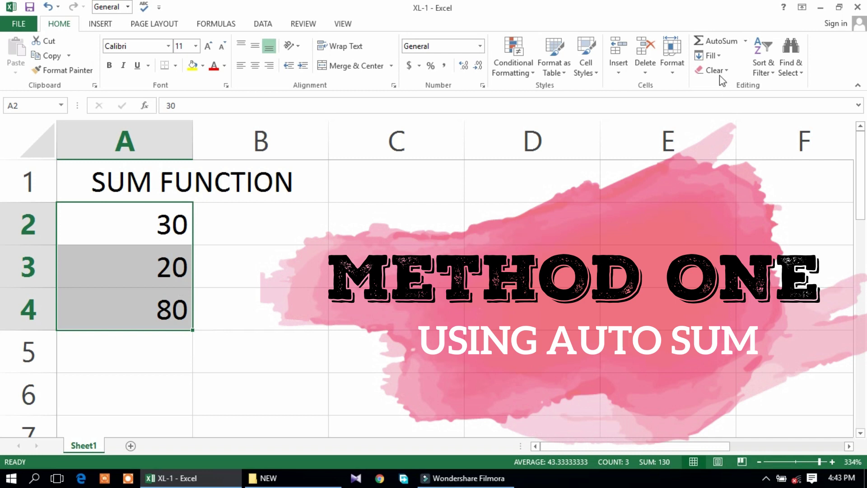
{"action": "left_click", "coordinate": [714, 51]}
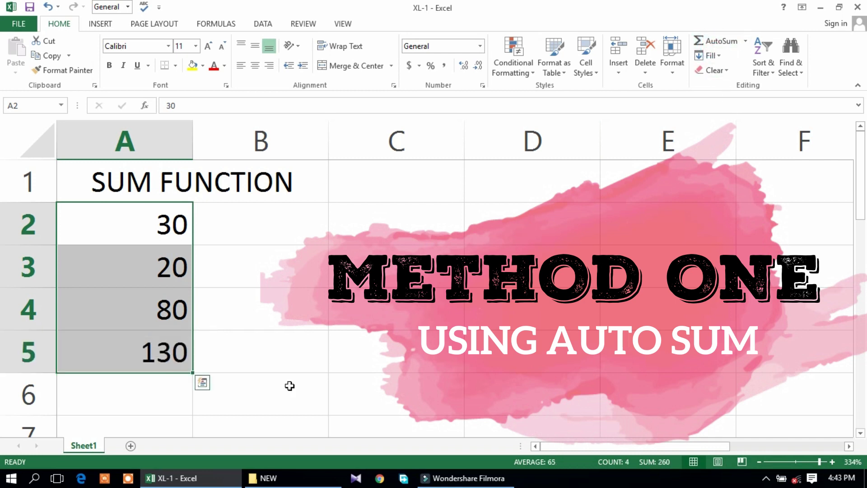
{"action": "left_click", "coordinate": [155, 365]}
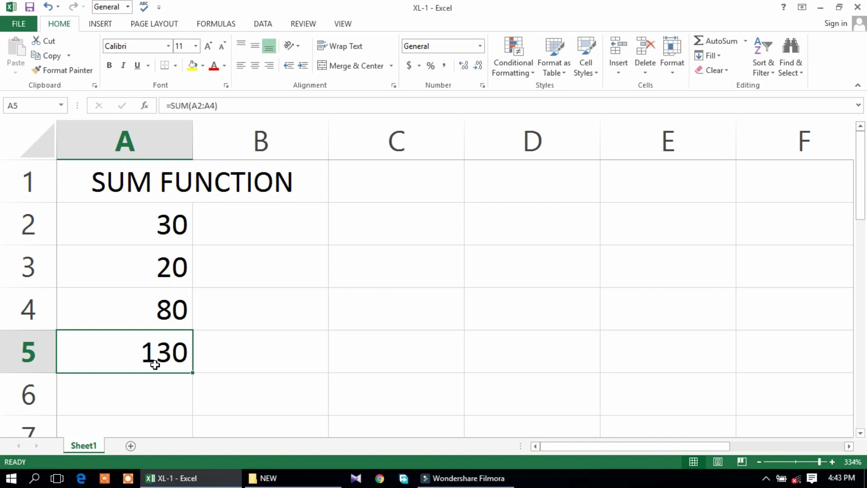
{"action": "left_click", "coordinate": [232, 231]}
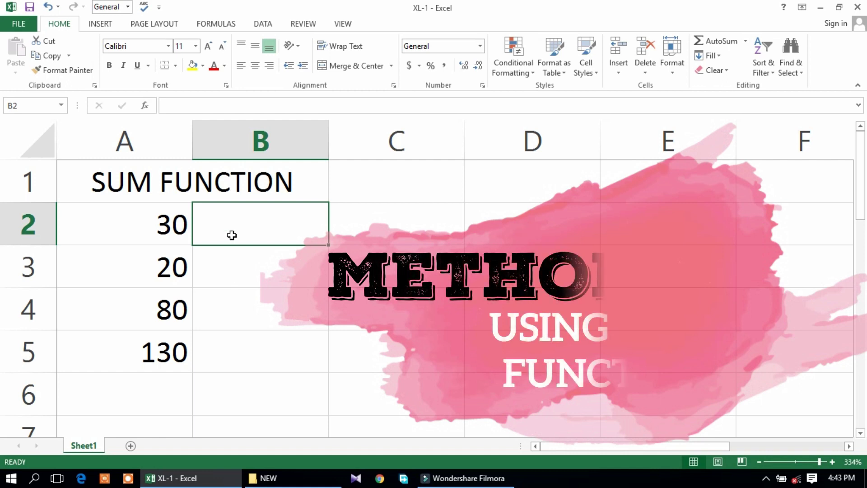
Step: Enter 50, 40 and 20 into B2:B4
{"action": "type", "text": "50"}
{"action": "key", "text": "Return"}
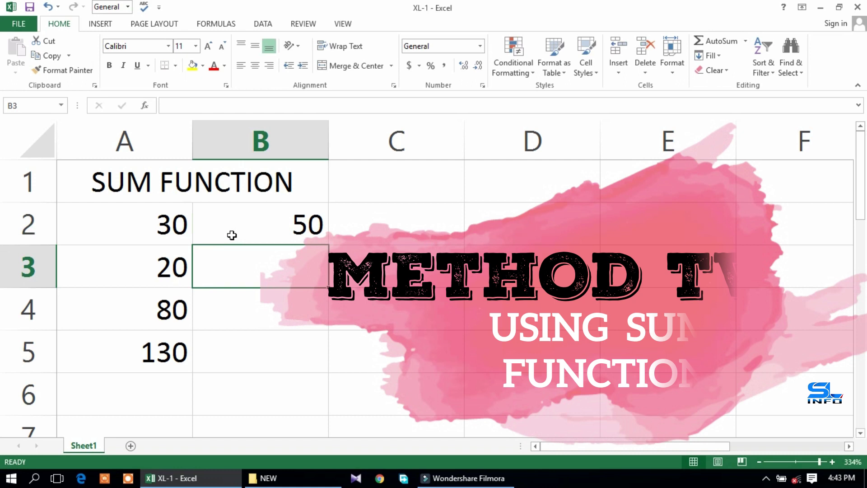
{"action": "type", "text": "40"}
{"action": "key", "text": "Return"}
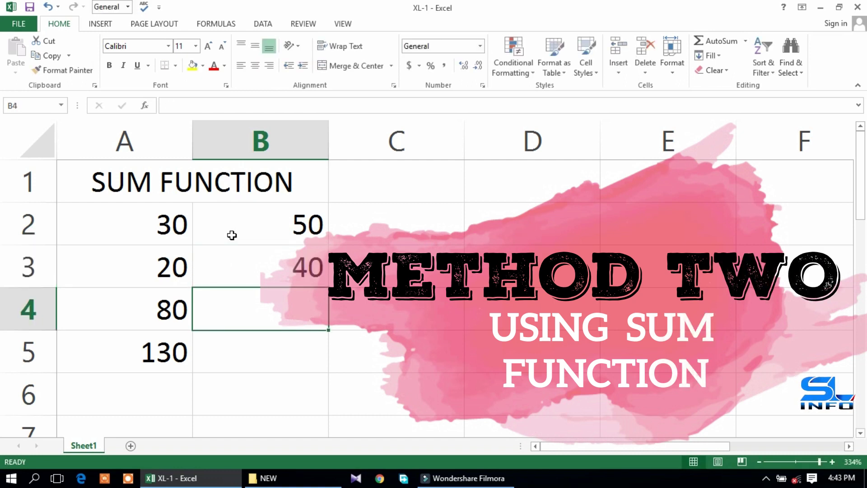
{"action": "type", "text": "20"}
{"action": "key", "text": "Return"}
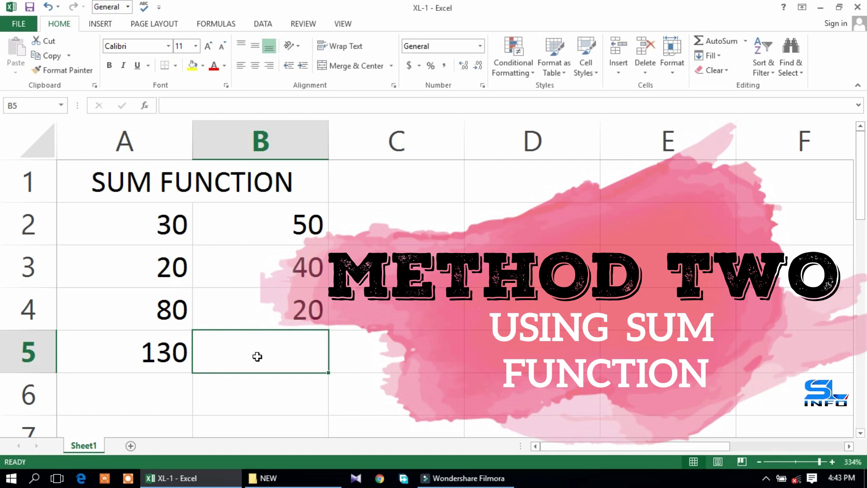
Step: Enter =SUM(B2:B4) in B5 to total the column
{"action": "left_click", "coordinate": [194, 105]}
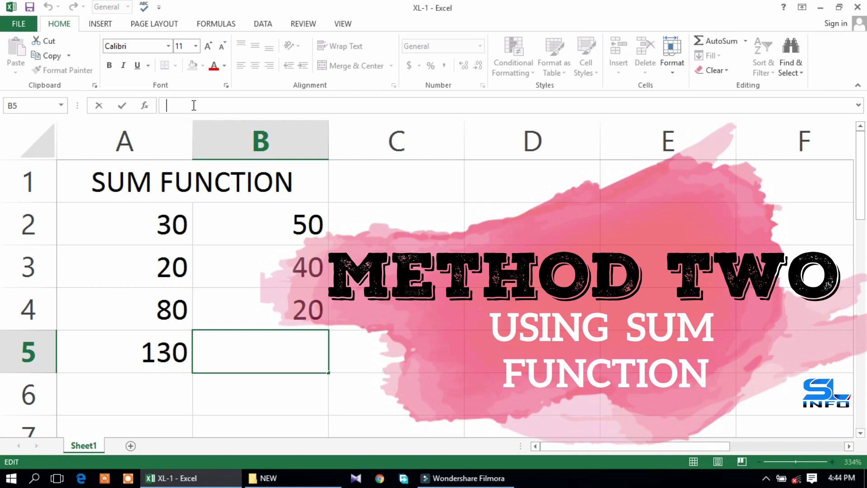
{"action": "type", "text": "="}
{"action": "left_click", "coordinate": [193, 105]}
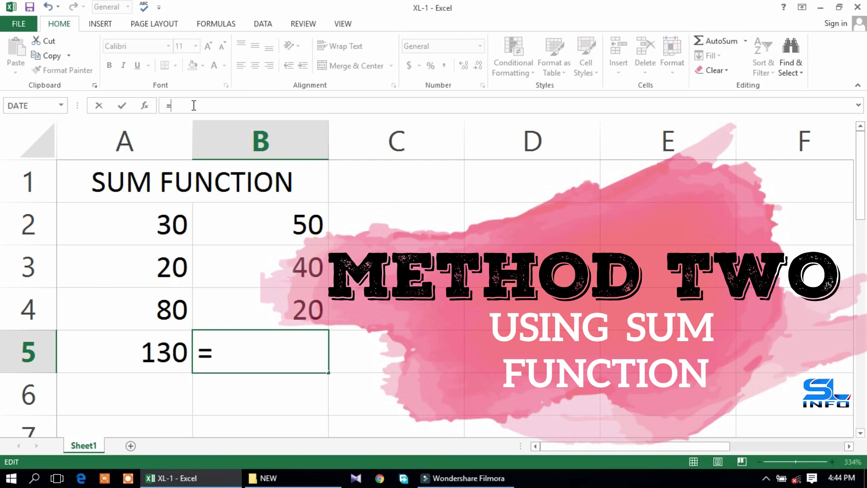
{"action": "type", "text": "S"}
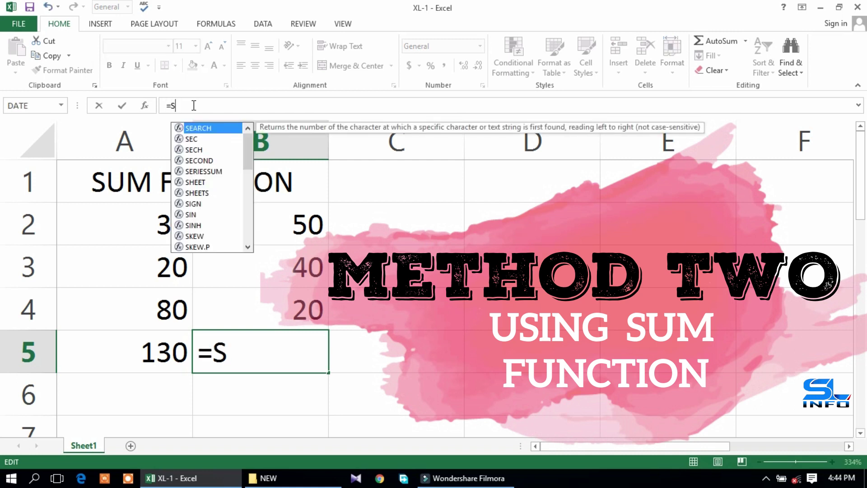
{"action": "type", "text": "UM"}
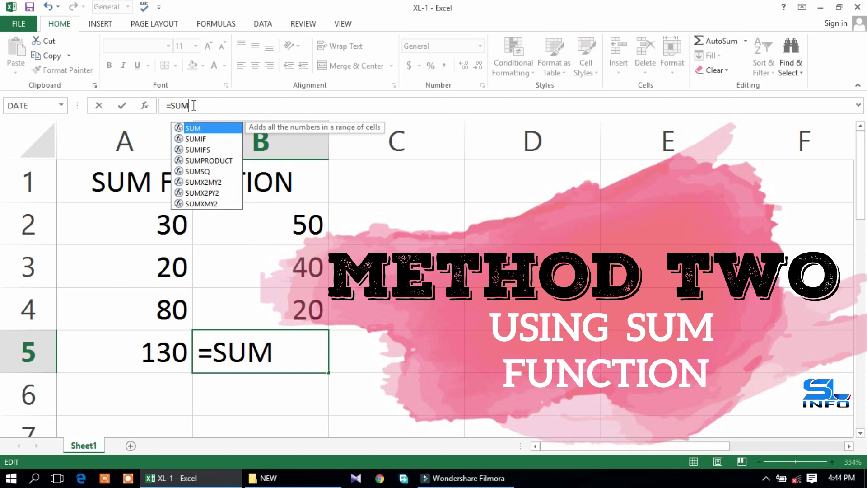
{"action": "key", "text": "Escape"}
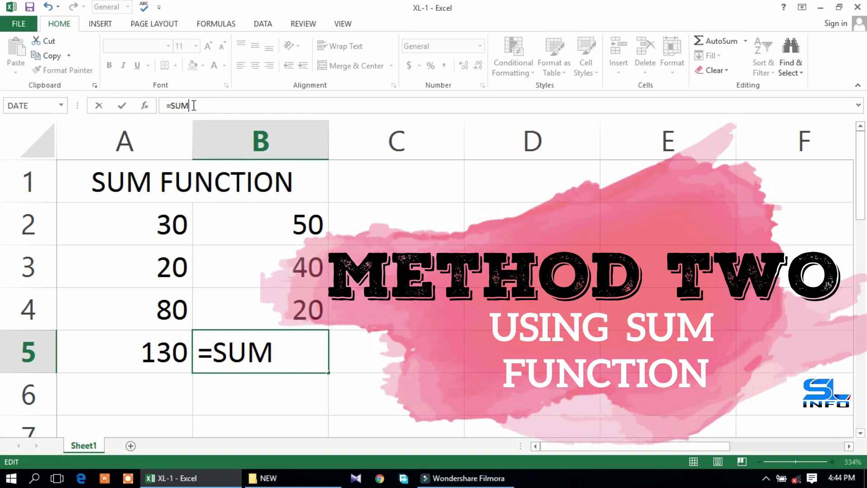
{"action": "type", "text": "("}
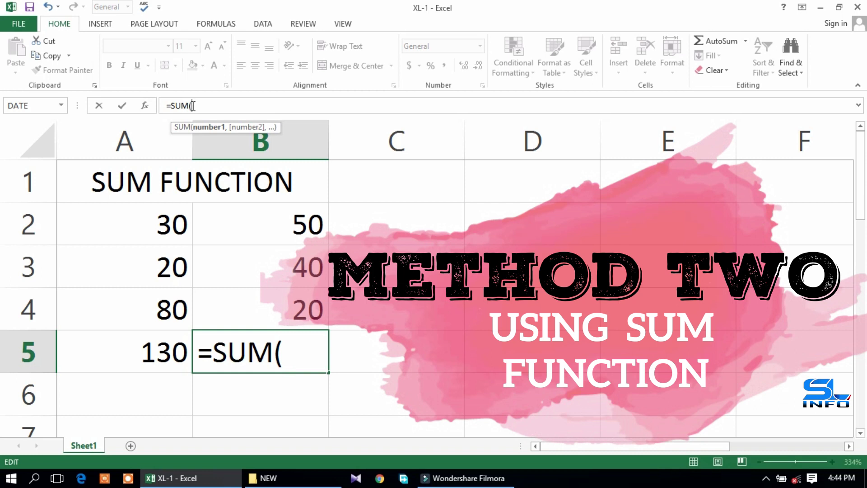
{"action": "left_click", "coordinate": [240, 220]}
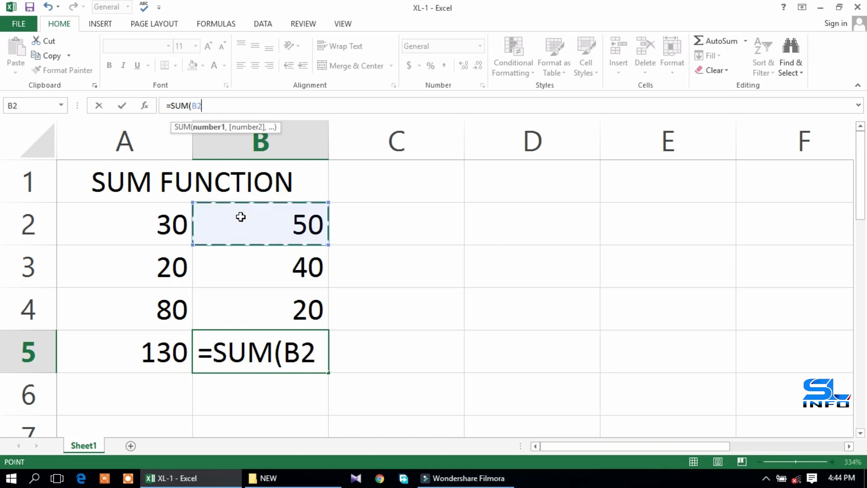
{"action": "left_click_drag", "start_coordinate": [240, 220], "coordinate": [241, 299]}
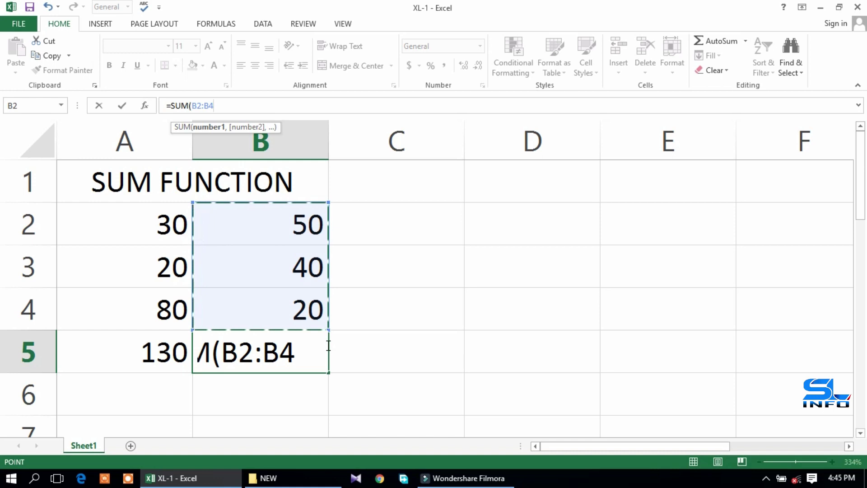
{"action": "key", "text": "Return"}
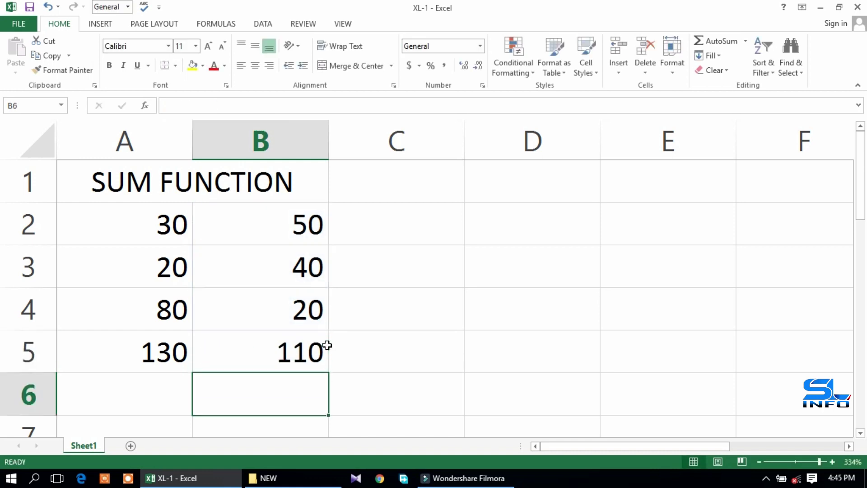
Step: Check the formula behind the 110 total in B5
{"action": "left_click", "coordinate": [268, 360]}
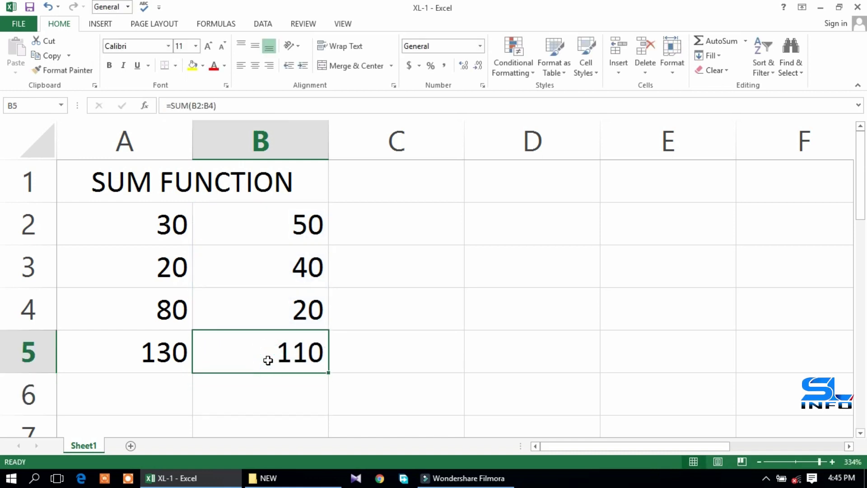
{"action": "scroll", "coordinate": [280, 361], "scroll_direction": "down", "scroll_amount": 1}
{"action": "scroll", "coordinate": [287, 362], "scroll_direction": "down", "scroll_amount": 1}
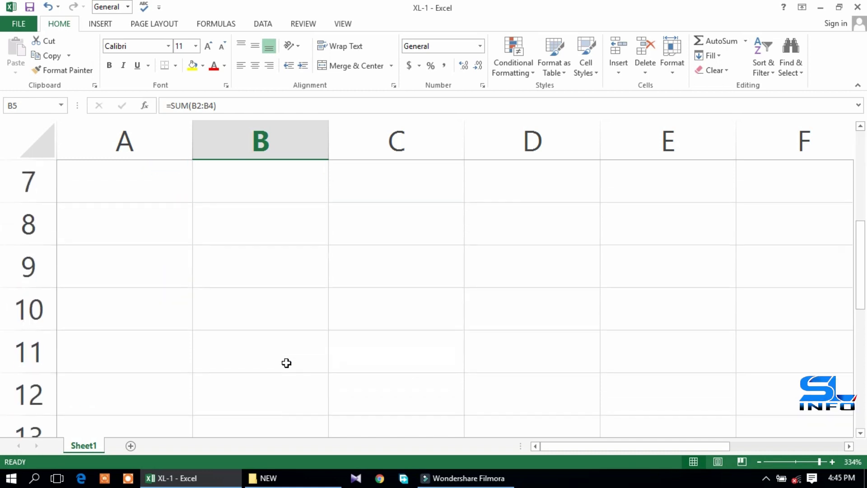
{"action": "scroll", "coordinate": [286, 362], "scroll_direction": "up", "scroll_amount": 2}
{"action": "left_click", "coordinate": [251, 360]}
{"action": "left_click", "coordinate": [258, 272]}
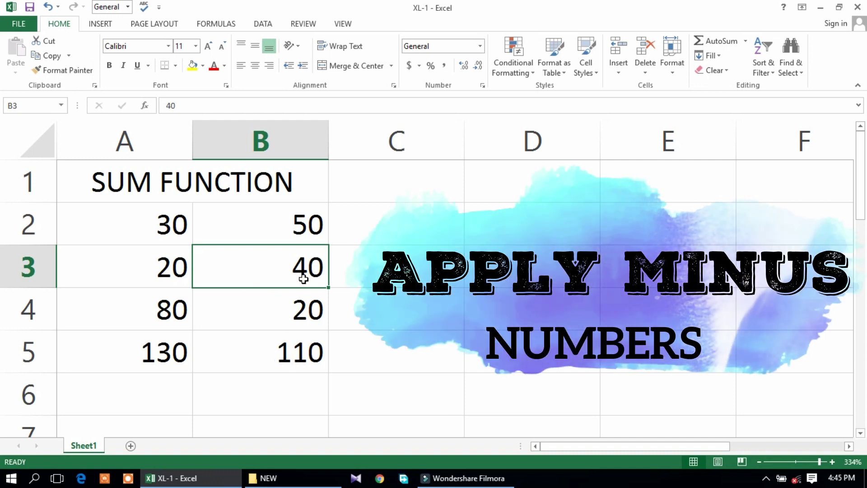
Step: Change B3 and A2 to -30 so the totals recalculate to 40 and 70
{"action": "type", "text": "-"}
{"action": "key", "text": "Return"}
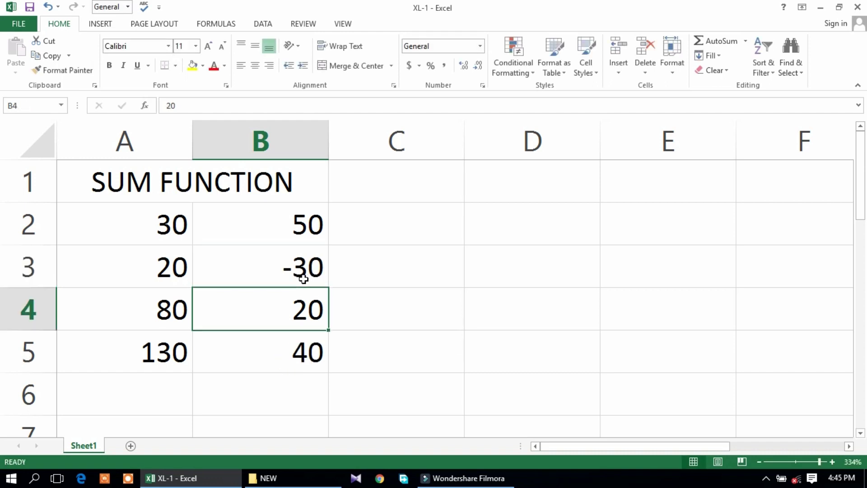
{"action": "left_click", "coordinate": [285, 354]}
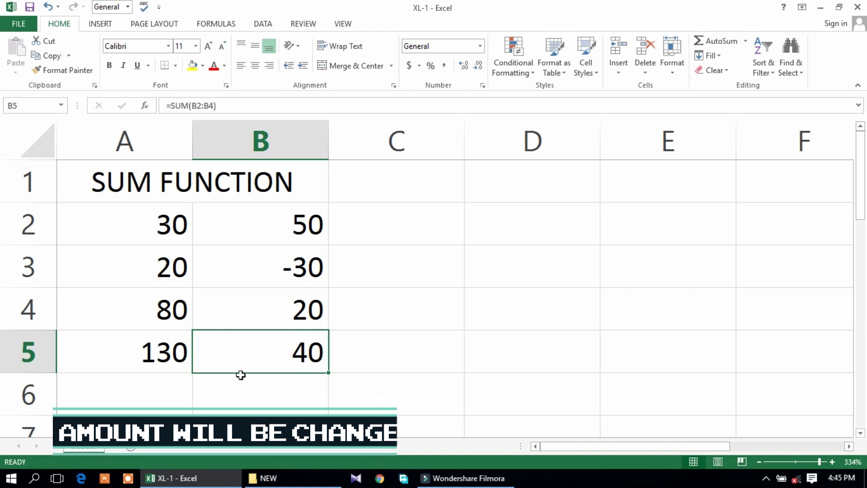
{"action": "left_click", "coordinate": [140, 351]}
{"action": "left_click", "coordinate": [157, 225]}
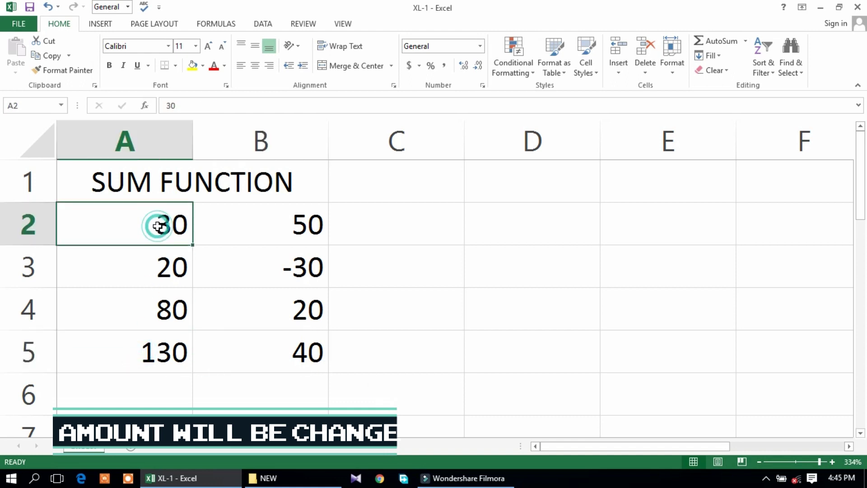
{"action": "type", "text": "-3"}
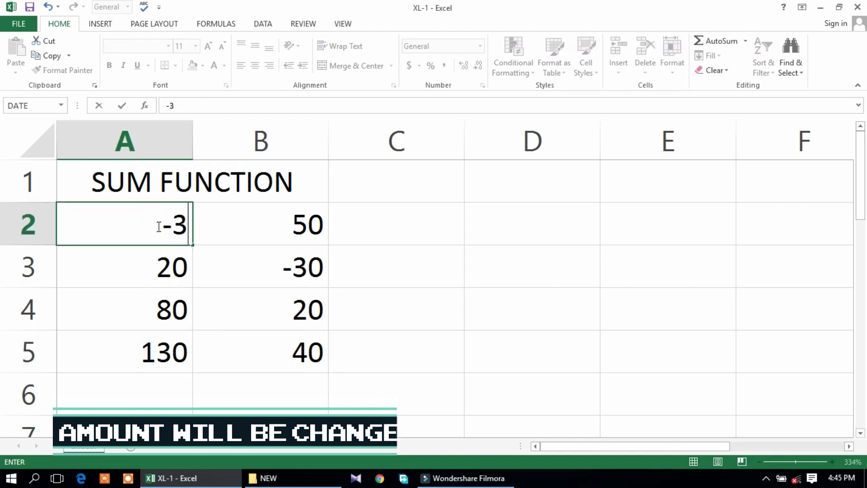
{"action": "type", "text": "0"}
{"action": "key", "text": "Return"}
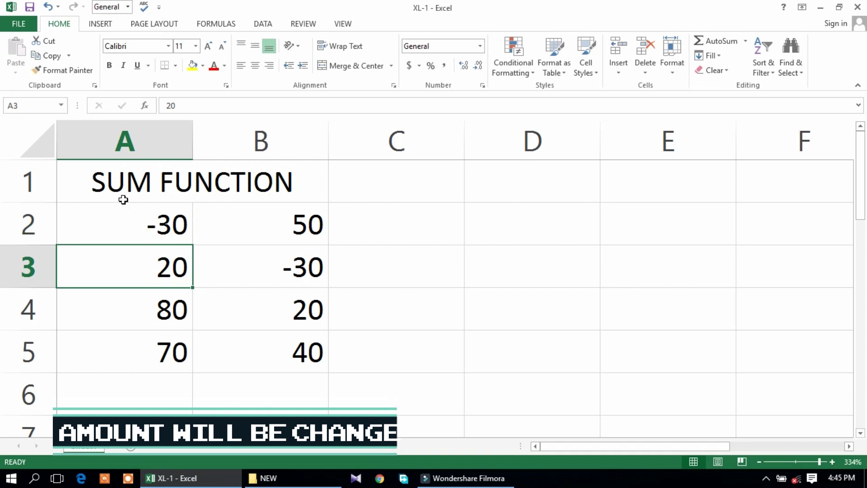
{"action": "left_click", "coordinate": [162, 340]}
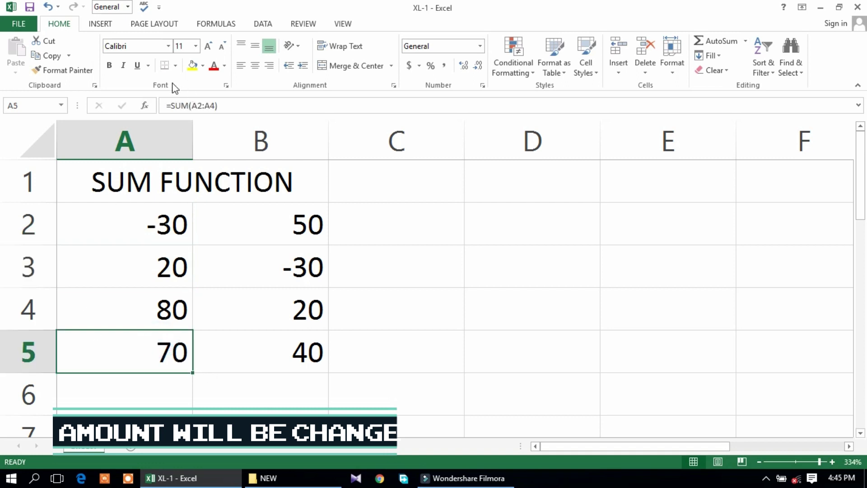
Step: Give the A5:B5 totals row a top and double bottom border
{"action": "left_click", "coordinate": [175, 69]}
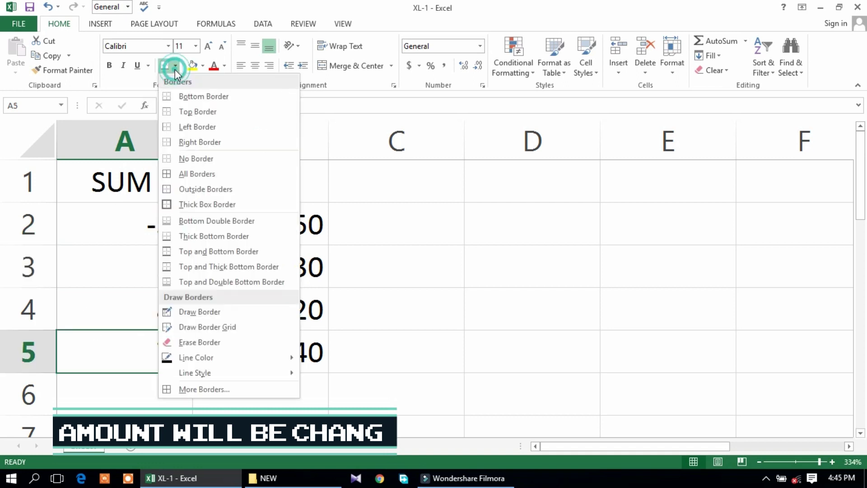
{"action": "left_click", "coordinate": [181, 285]}
{"action": "left_click", "coordinate": [271, 340]}
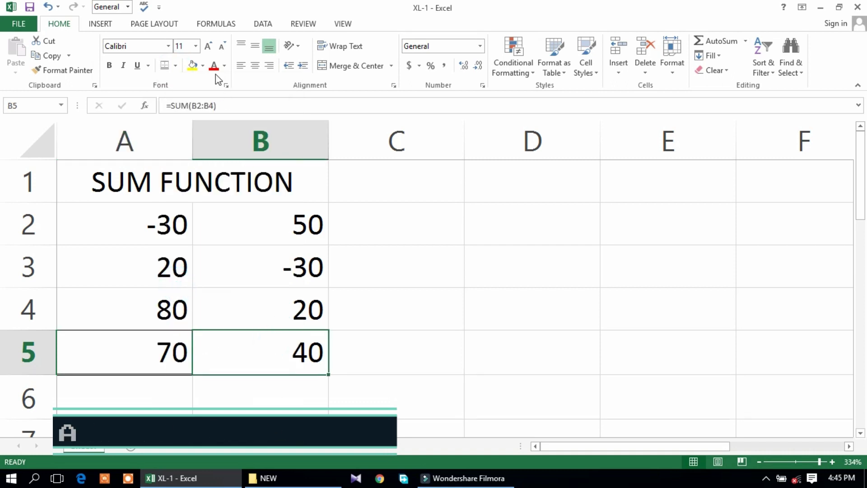
{"action": "left_click", "coordinate": [165, 66]}
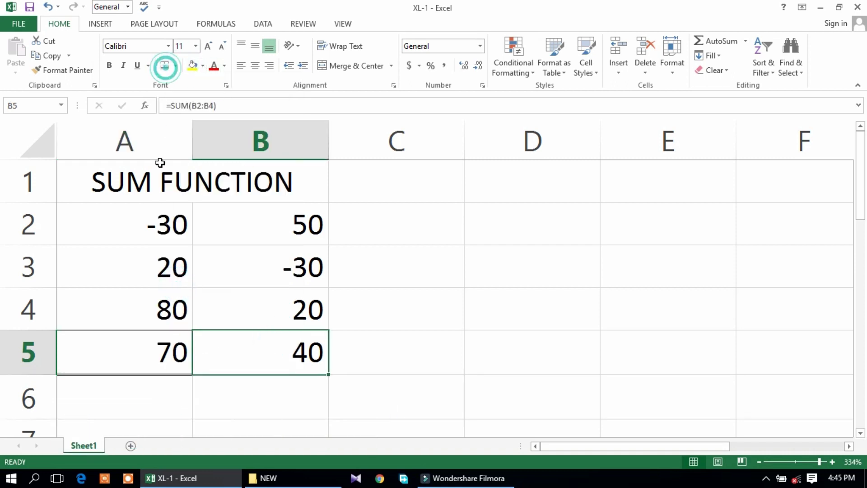
Step: Fill the SUM FUNCTION title yellow and select it across columns A to D
{"action": "left_click", "coordinate": [153, 184]}
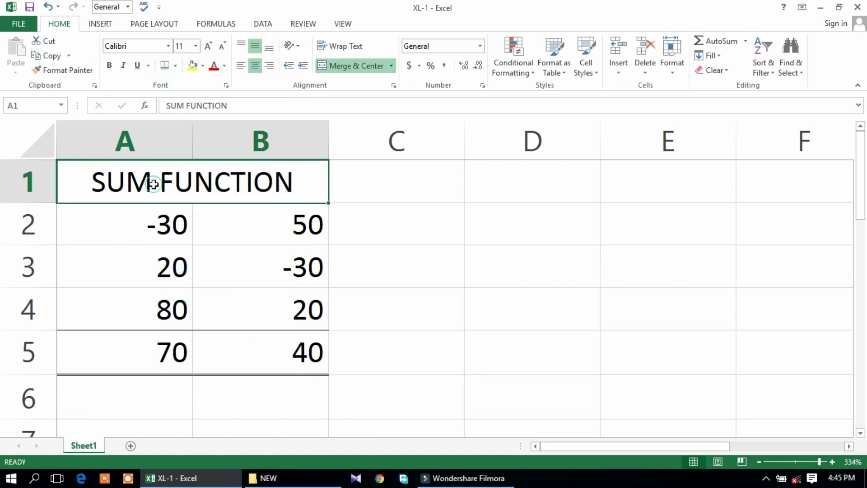
{"action": "left_click", "coordinate": [191, 66]}
{"action": "left_click", "coordinate": [378, 182]}
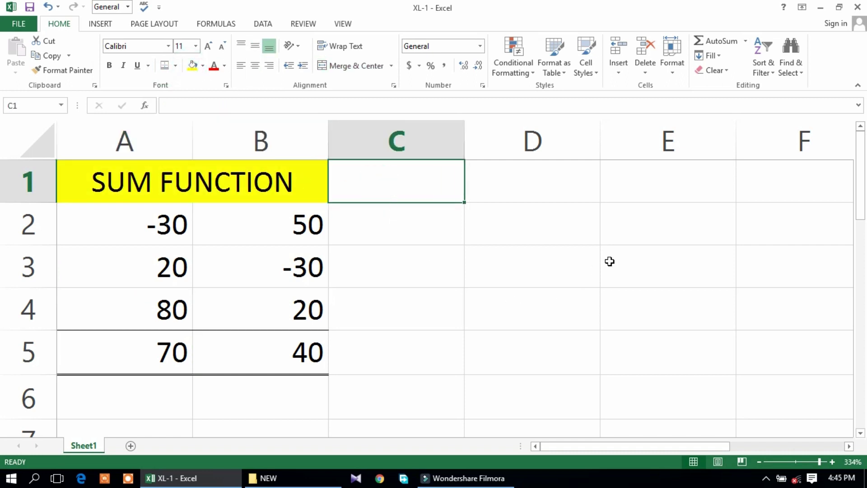
{"action": "left_click", "coordinate": [628, 230]}
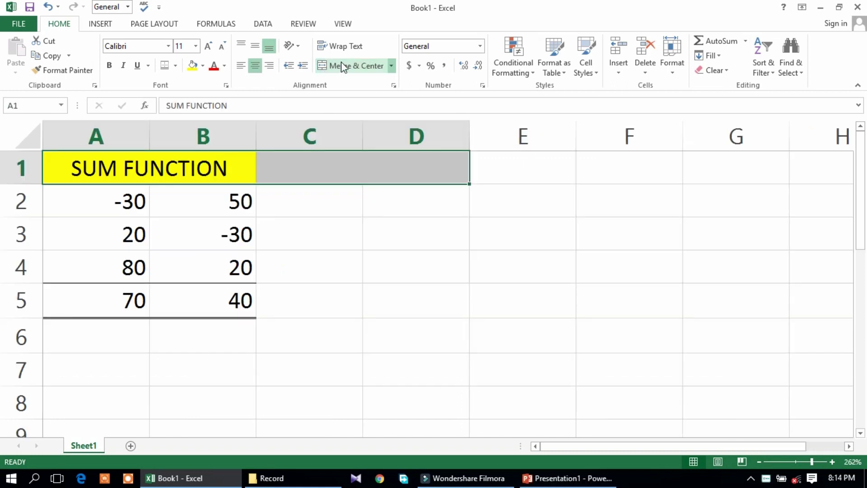
{"action": "left_click", "coordinate": [343, 63]}
Step: Merge the title across A to D and enter =A2*B2 in C2
{"action": "left_click", "coordinate": [284, 206]}
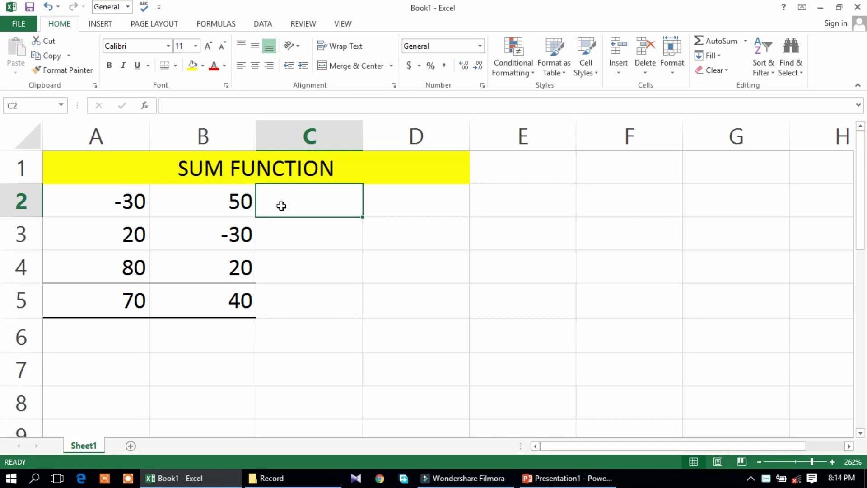
{"action": "type", "text": "="}
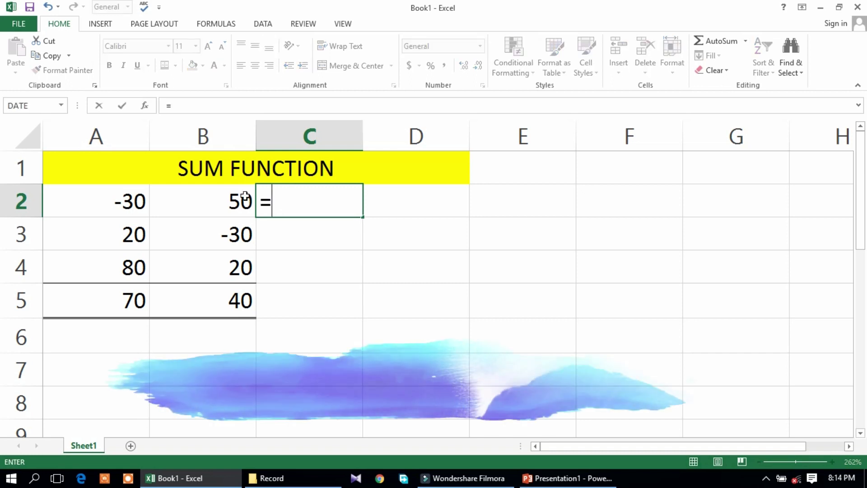
{"action": "left_click", "coordinate": [105, 208]}
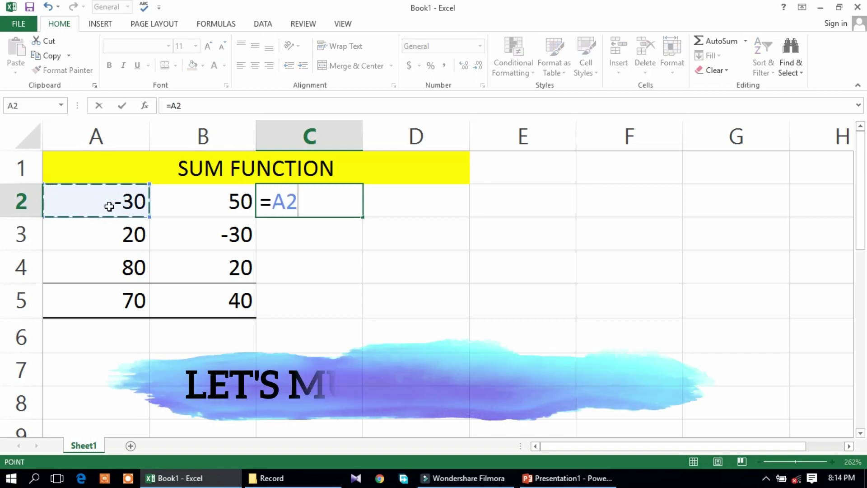
{"action": "type", "text": "*"}
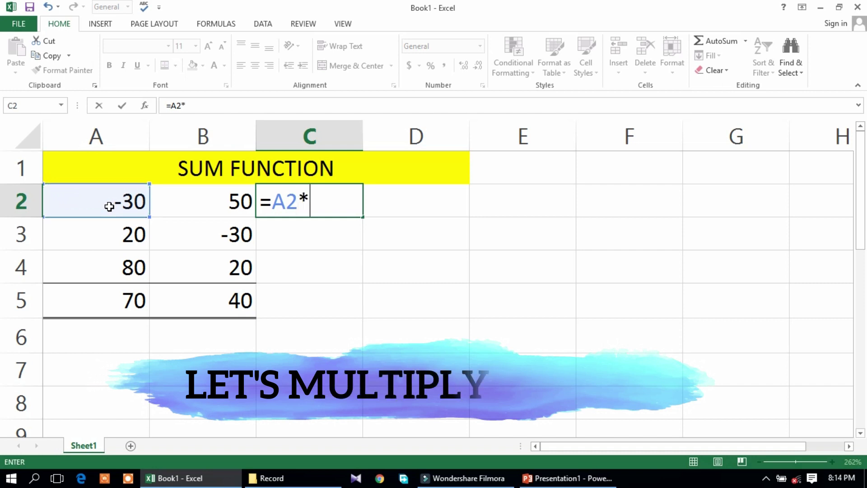
{"action": "left_click", "coordinate": [196, 202]}
{"action": "key", "text": "Return"}
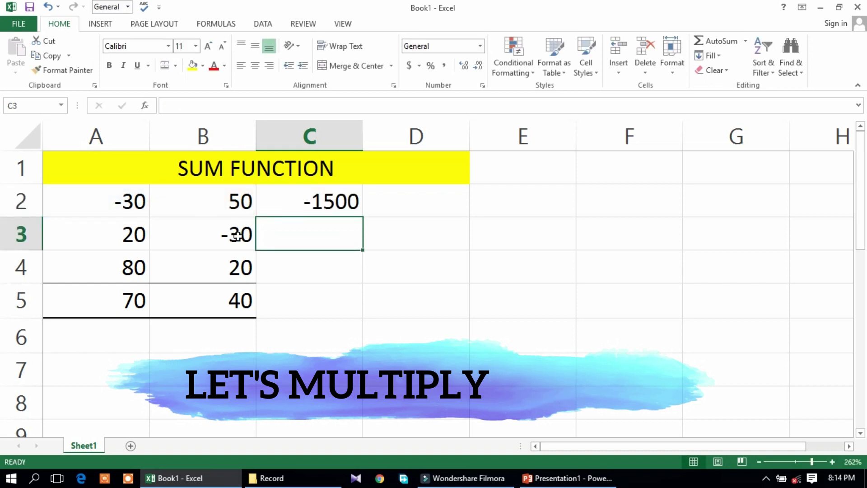
Step: Fill the product formula down to C4, giving -1500, -600 and 1600
{"action": "left_click", "coordinate": [276, 199]}
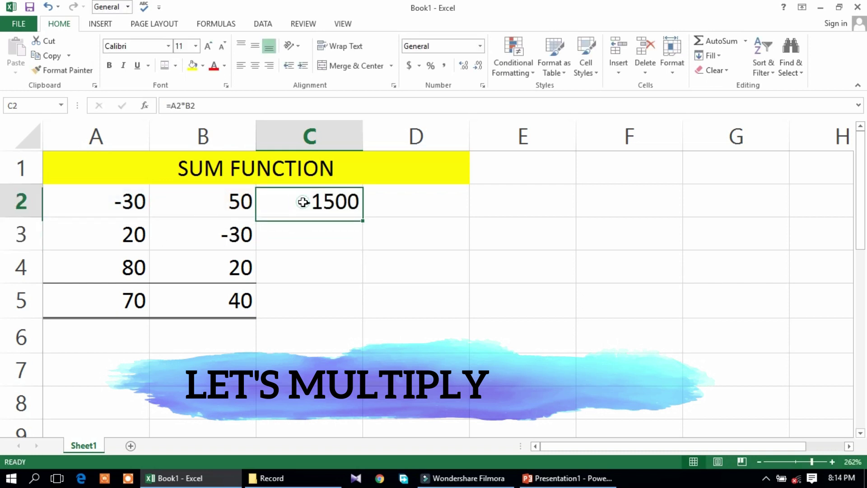
{"action": "left_click_drag", "start_coordinate": [363, 217], "coordinate": [361, 277]}
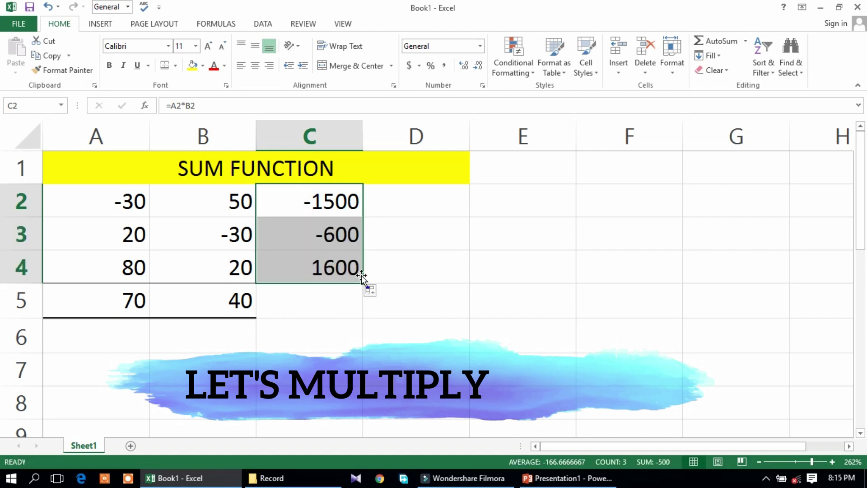
{"action": "left_click", "coordinate": [393, 196]}
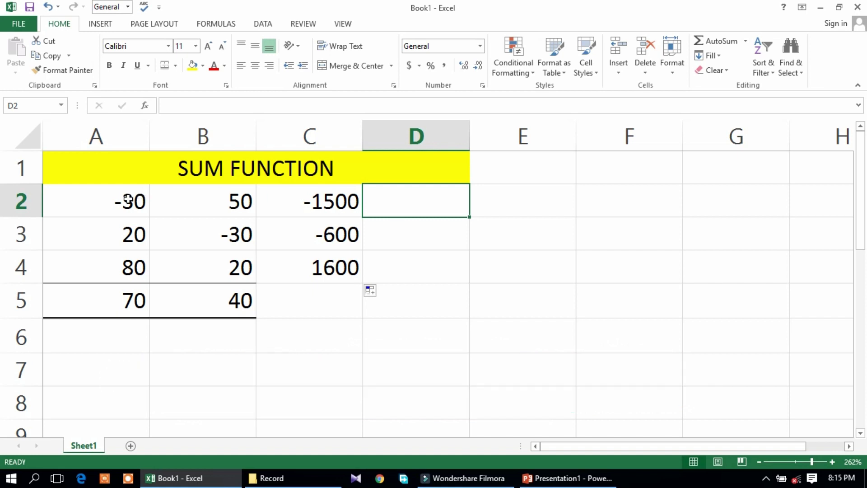
Step: Enter the formula =A2/B2 in D2
{"action": "type", "text": "="}
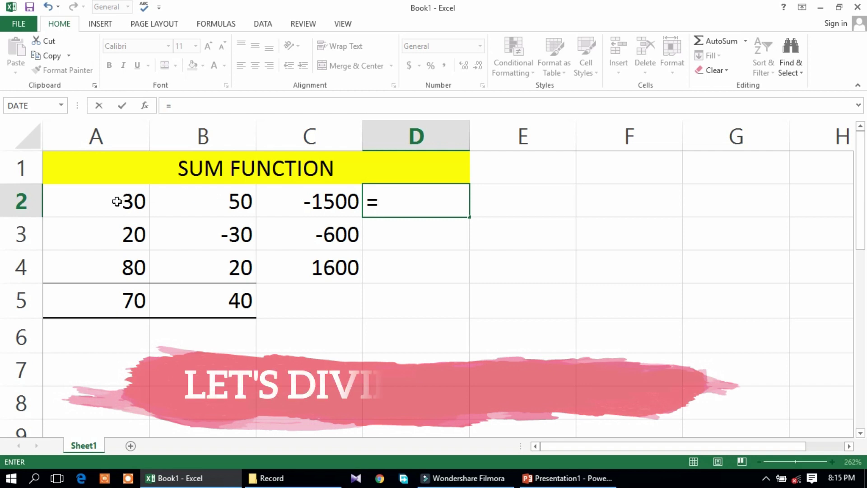
{"action": "left_click", "coordinate": [116, 201]}
{"action": "type", "text": "/"}
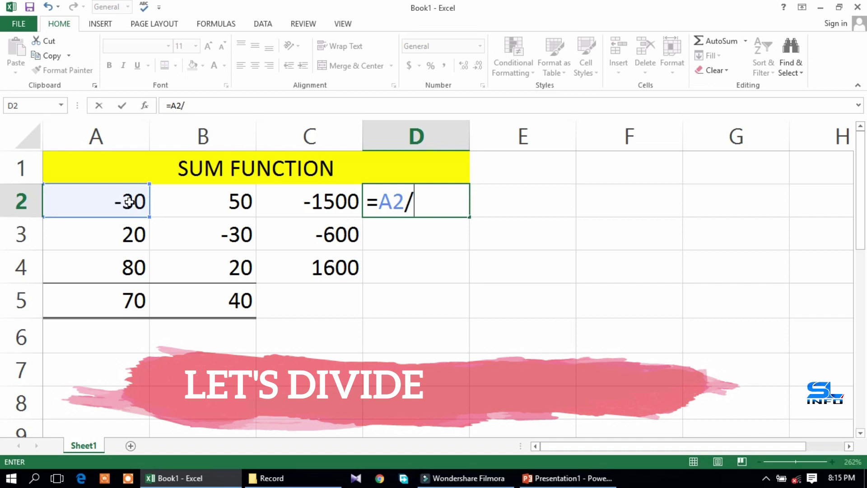
{"action": "left_click", "coordinate": [193, 209]}
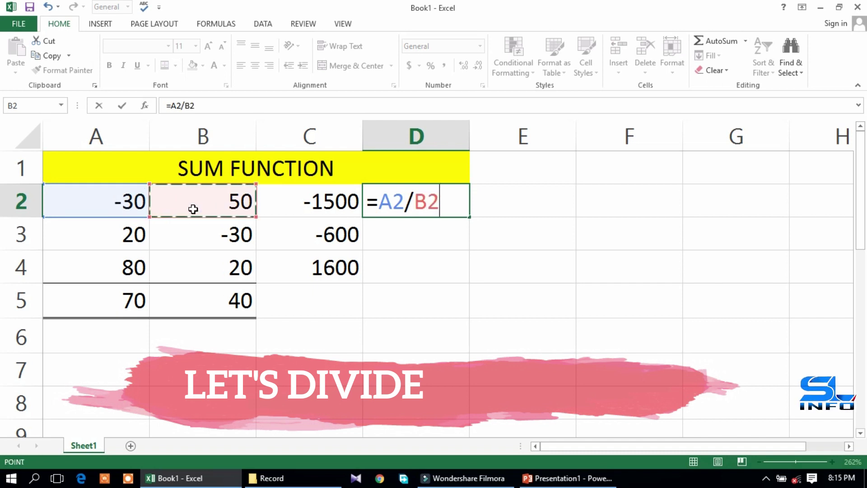
{"action": "key", "text": "ctrl+Return"}
{"action": "key", "text": "Return"}
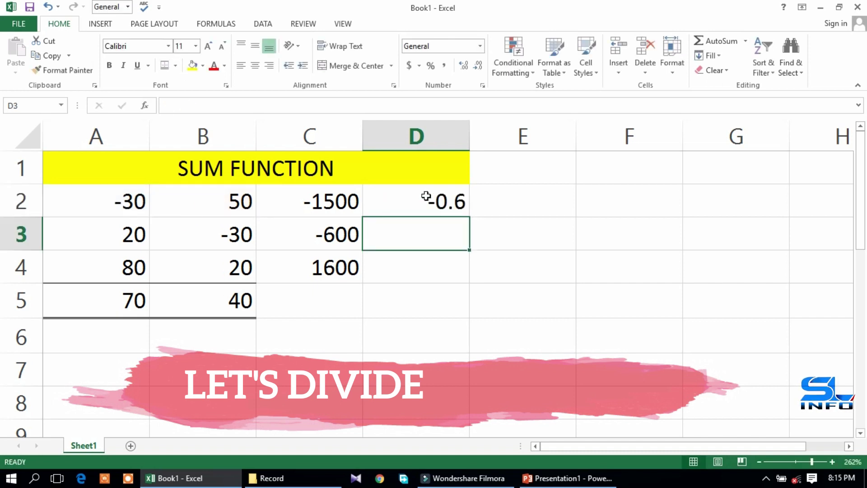
Step: Fill the division formula down to D4 and show two decimals: -0.60, -0.67, 4.00
{"action": "left_click", "coordinate": [426, 196]}
{"action": "left_click_drag", "start_coordinate": [469, 217], "coordinate": [465, 283]}
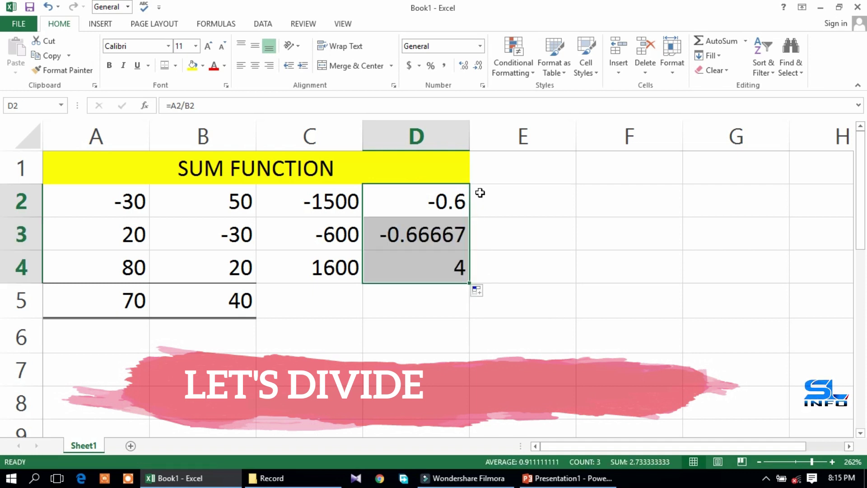
{"action": "left_click", "coordinate": [477, 67]}
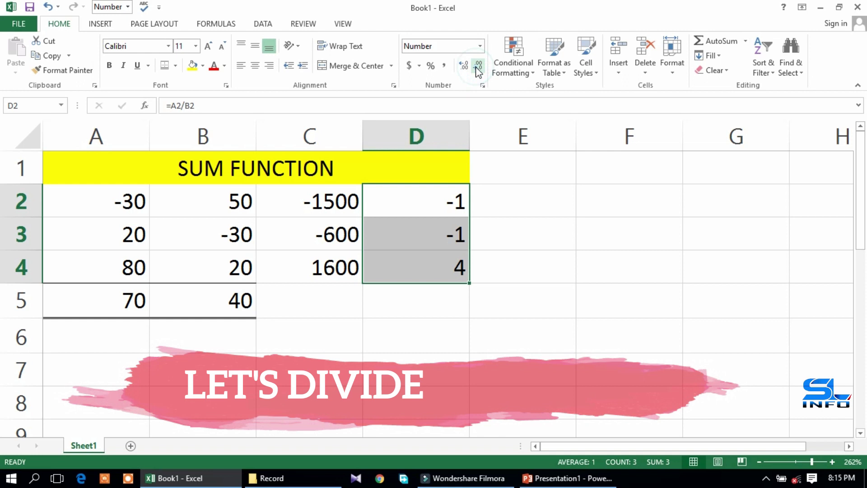
{"action": "left_click", "coordinate": [463, 68]}
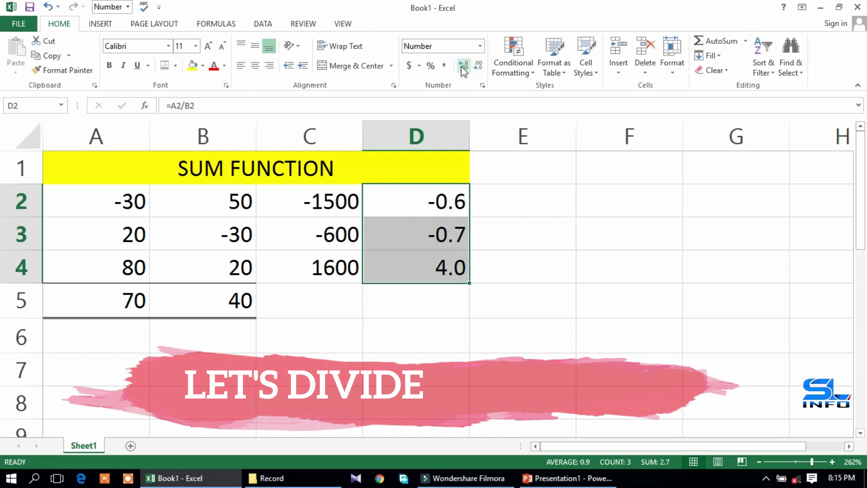
{"action": "left_click", "coordinate": [463, 67]}
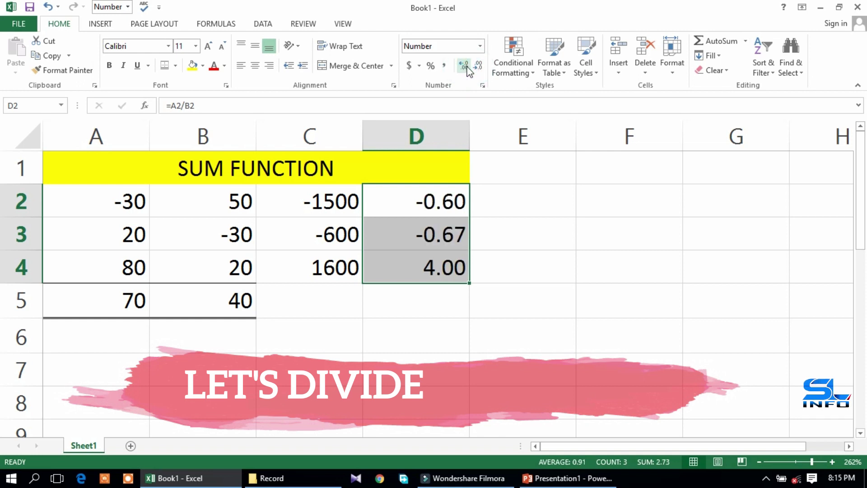
{"action": "left_click", "coordinate": [395, 298]}
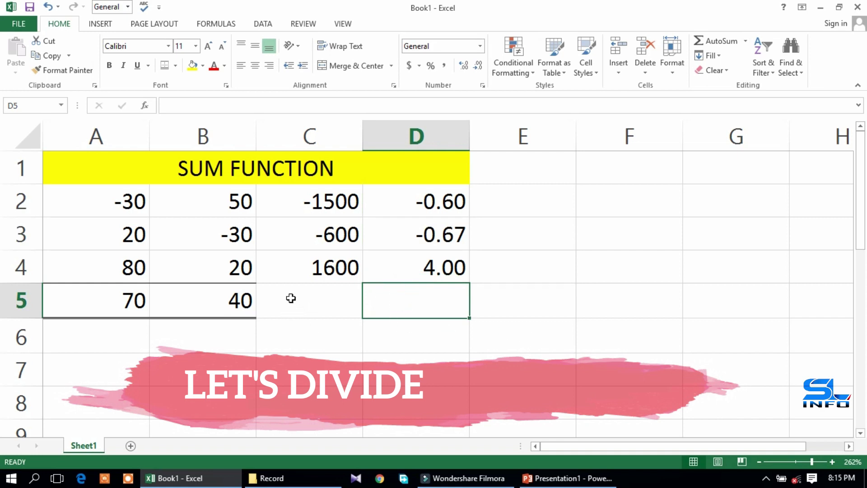
Step: Apply All Borders to every cell of the A1:D5 table
{"action": "mouse_move", "coordinate": [93, 155]}
{"action": "left_mouse_down"}
{"action": "mouse_move", "coordinate": [354, 236]}
{"action": "mouse_move", "coordinate": [407, 300]}
{"action": "left_mouse_up"}
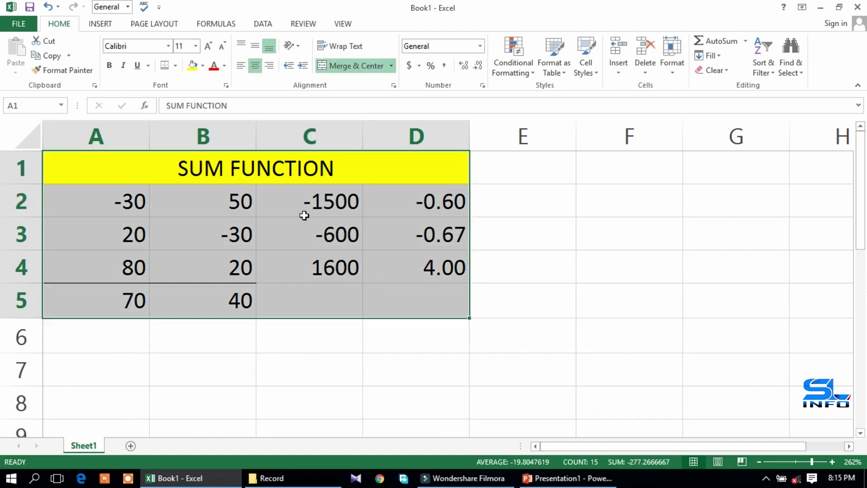
{"action": "left_click", "coordinate": [175, 67]}
{"action": "left_click", "coordinate": [193, 172]}
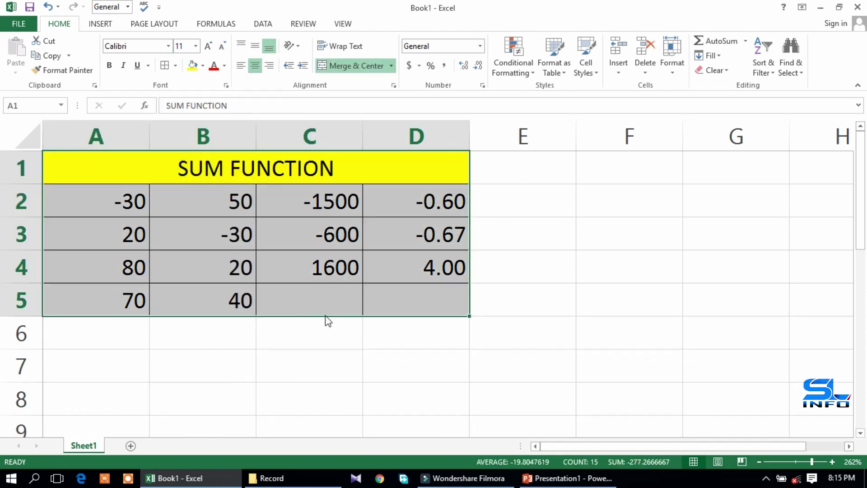
{"action": "left_click", "coordinate": [408, 342]}
{"action": "left_click", "coordinate": [491, 153]}
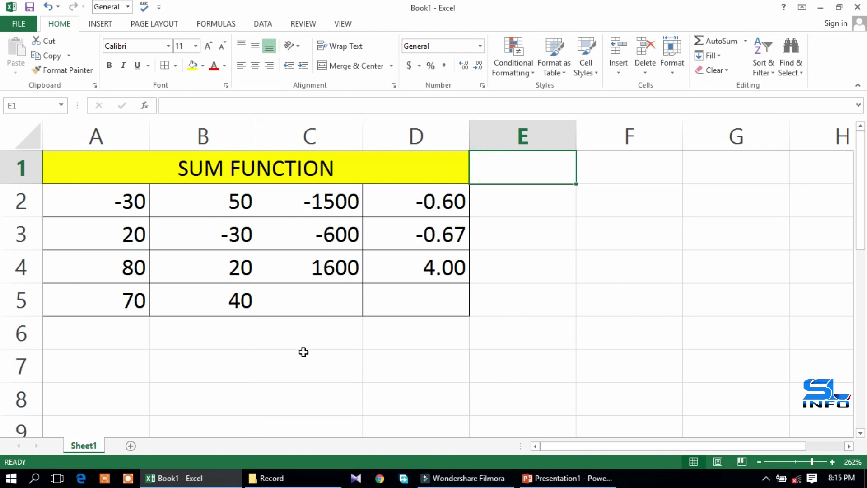
{"action": "left_click_drag", "start_coordinate": [97, 332], "coordinate": [184, 343]}
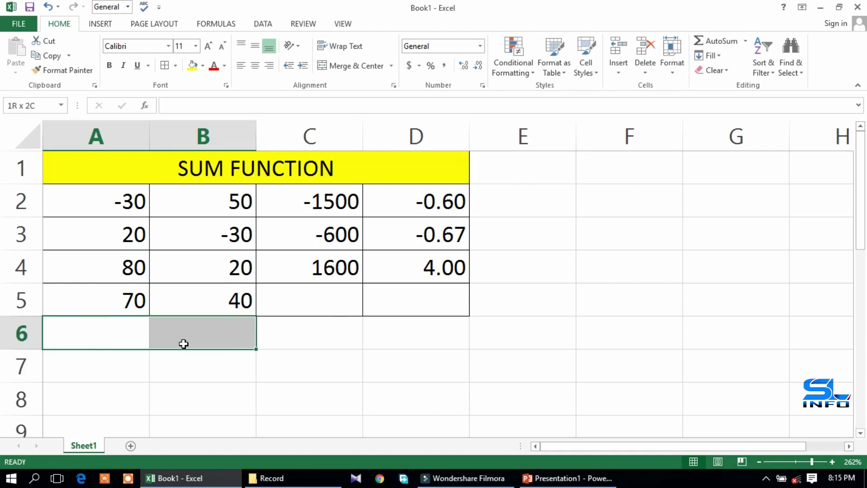
{"action": "left_click", "coordinate": [20, 201]}
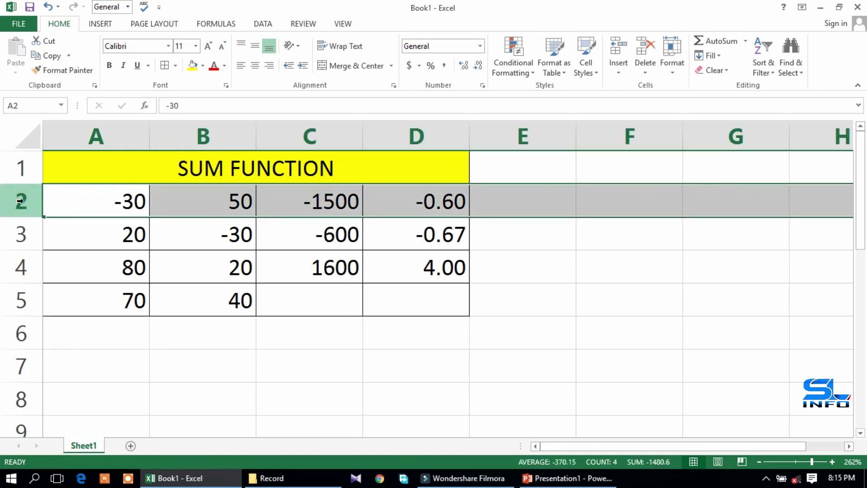
Step: Insert a blank row 2 above the numbers and remove its yellow fill
{"action": "left_click", "coordinate": [618, 50]}
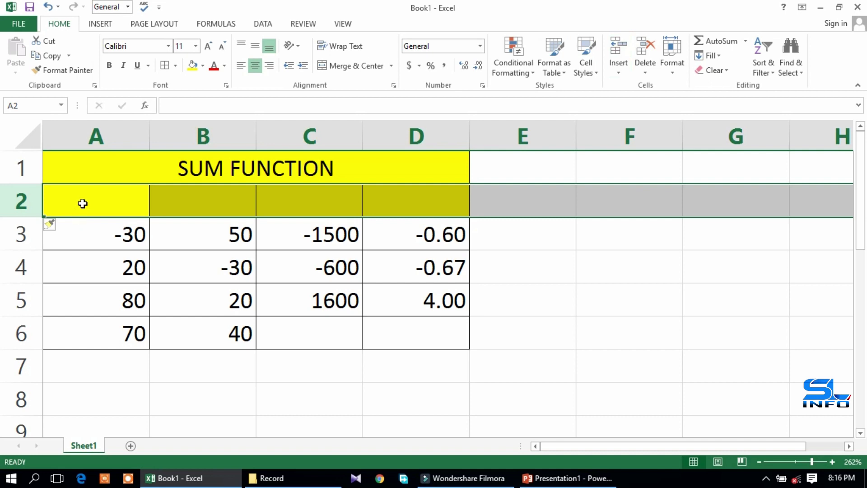
{"action": "left_click_drag", "start_coordinate": [83, 203], "coordinate": [405, 202]}
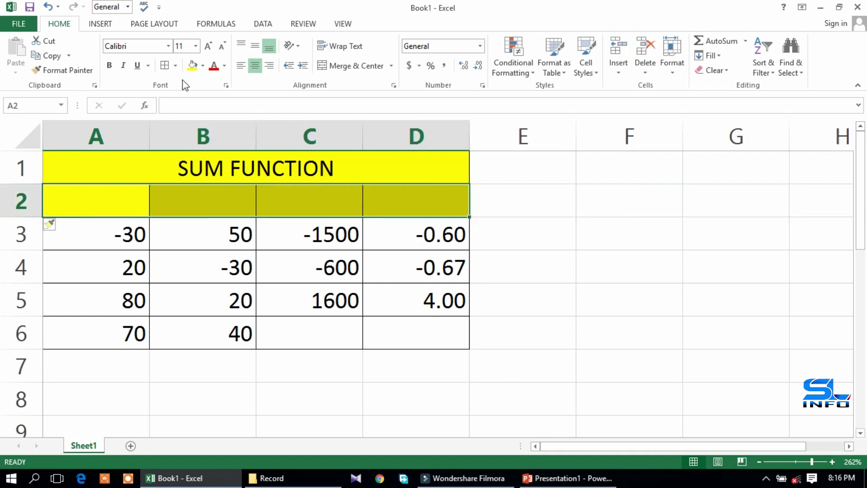
{"action": "left_click", "coordinate": [203, 67]}
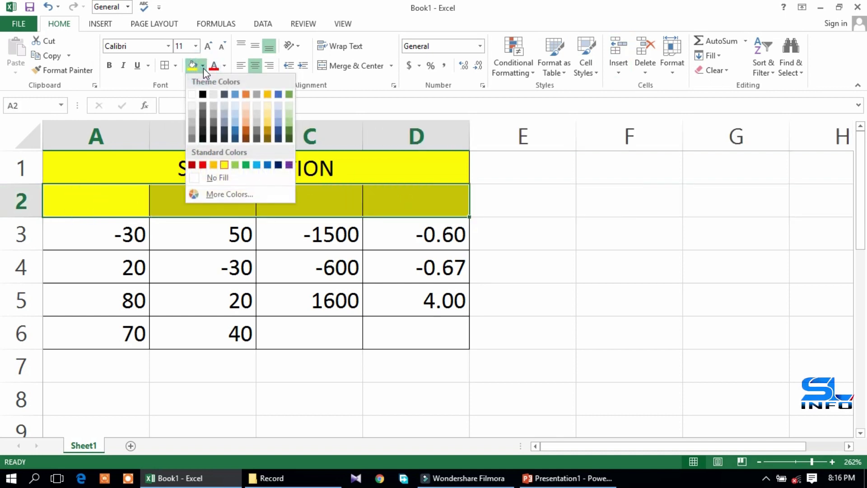
{"action": "left_click", "coordinate": [195, 179]}
Step: Label A2:D2 with the operator symbols +, -, * and /
{"action": "left_click", "coordinate": [102, 201]}
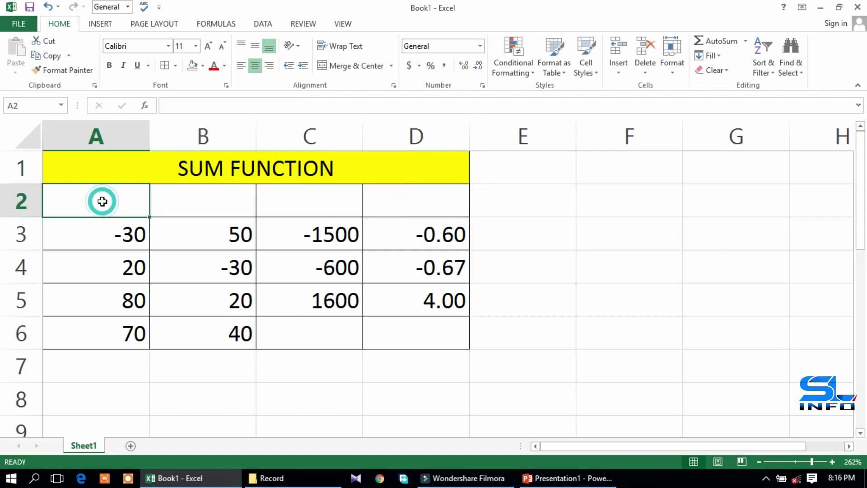
{"action": "type", "text": "+"}
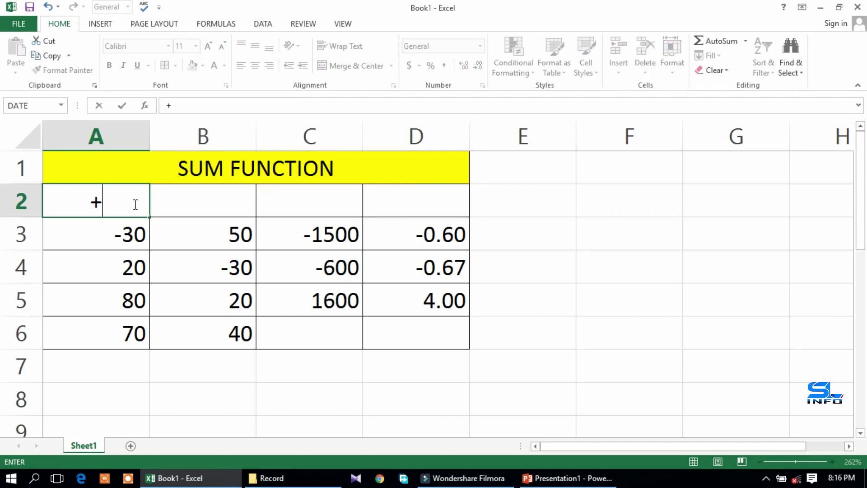
{"action": "key", "text": "Return"}
{"action": "left_click", "coordinate": [191, 218]}
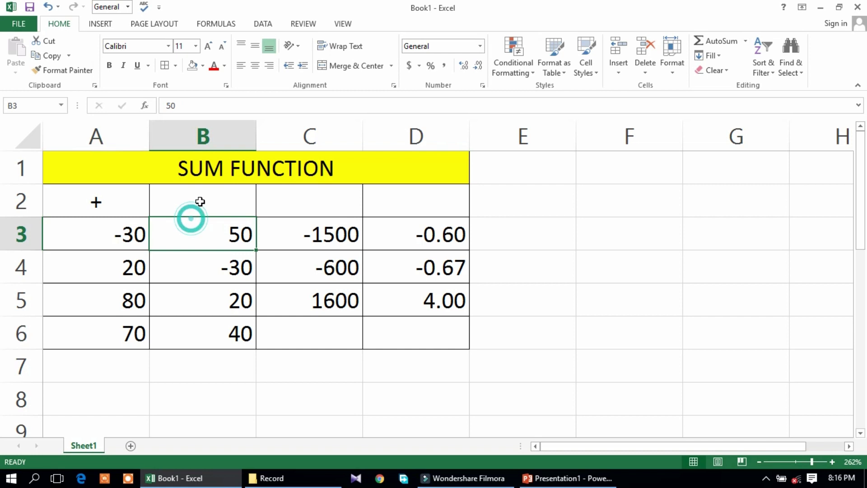
{"action": "left_click", "coordinate": [200, 201]}
{"action": "type", "text": "-"}
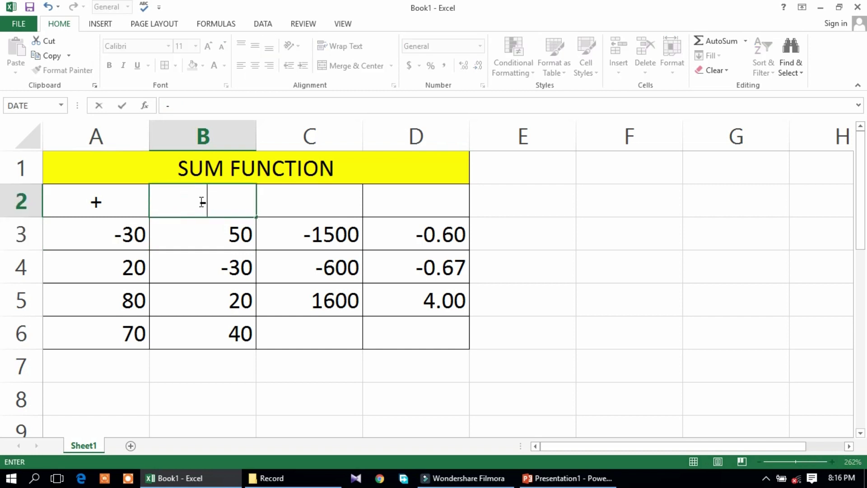
{"action": "key", "text": "Return"}
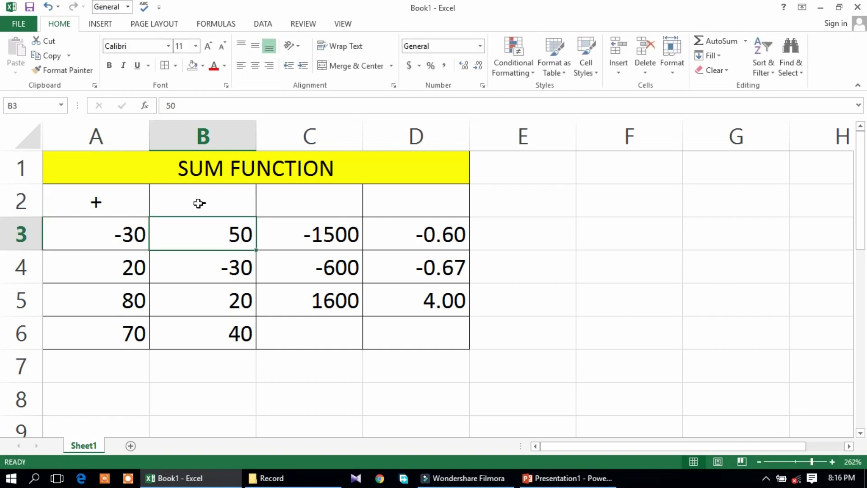
{"action": "left_click", "coordinate": [300, 204]}
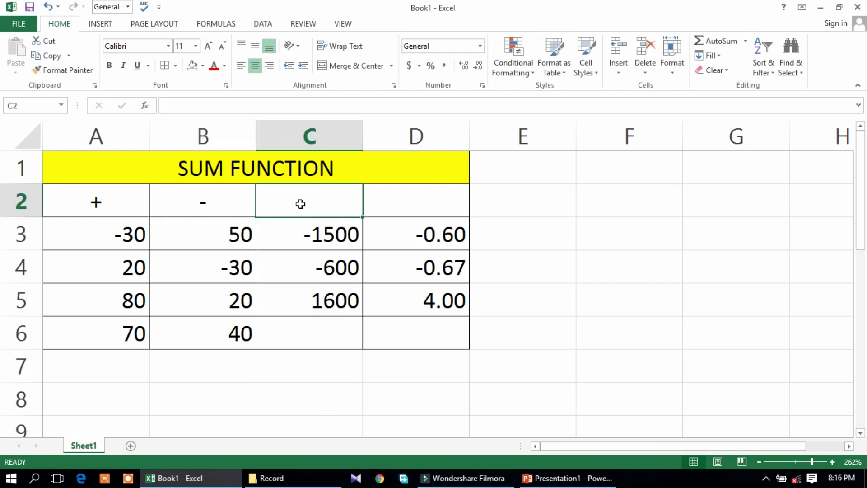
{"action": "type", "text": "*"}
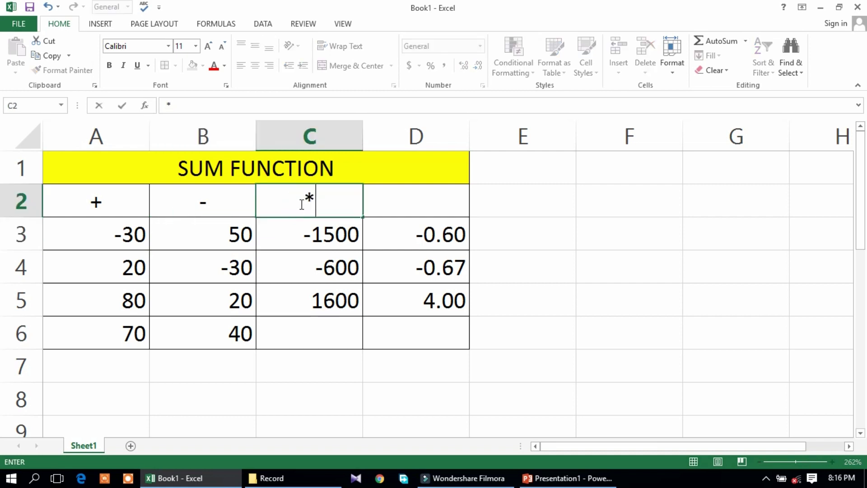
{"action": "key", "text": "Return"}
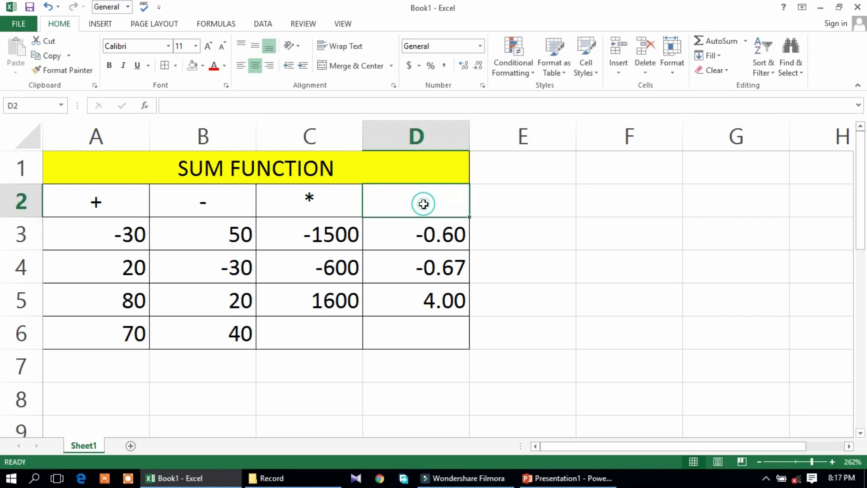
{"action": "double_click", "coordinate": [422, 209]}
{"action": "type", "text": "/"}
{"action": "key", "text": "Return"}
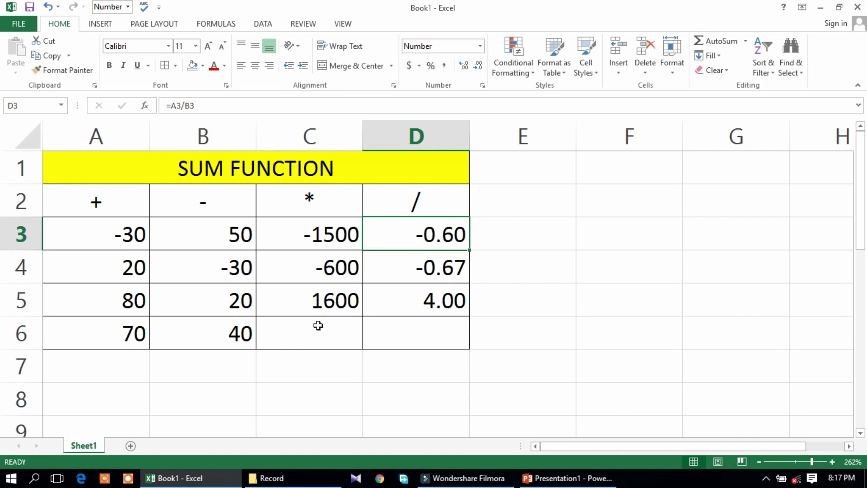
Step: Make the A2:D2 operator symbols red on a Black, Text 1 fill
{"action": "left_click_drag", "start_coordinate": [128, 197], "coordinate": [416, 201]}
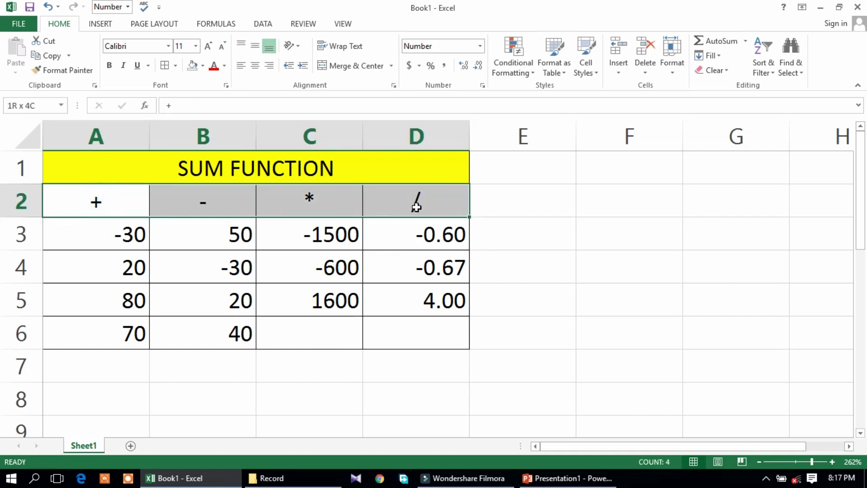
{"action": "left_click", "coordinate": [213, 68]}
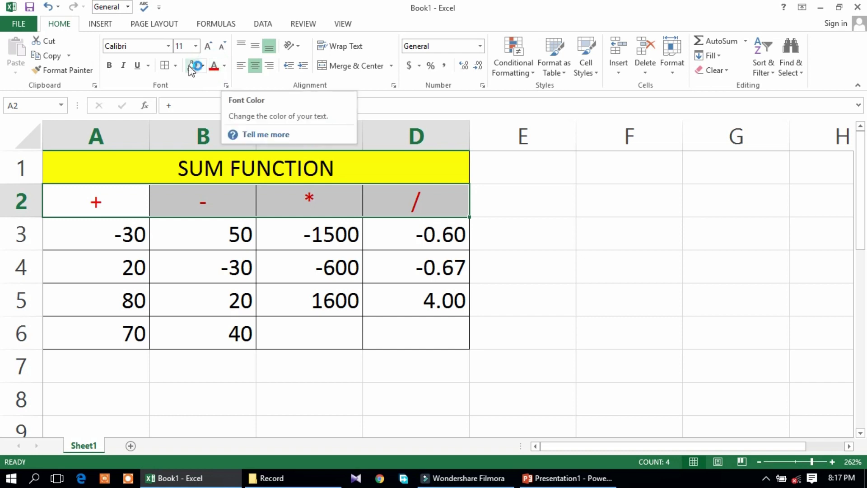
{"action": "left_click", "coordinate": [201, 66]}
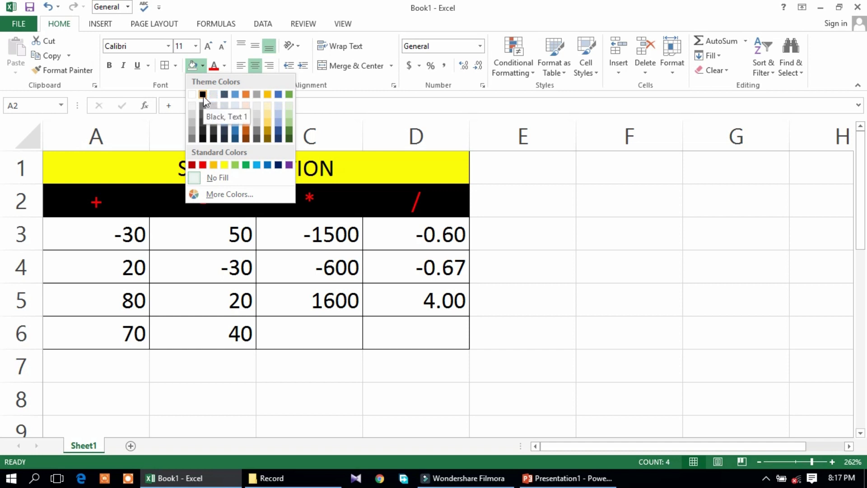
{"action": "left_click", "coordinate": [202, 95]}
{"action": "left_click", "coordinate": [534, 204]}
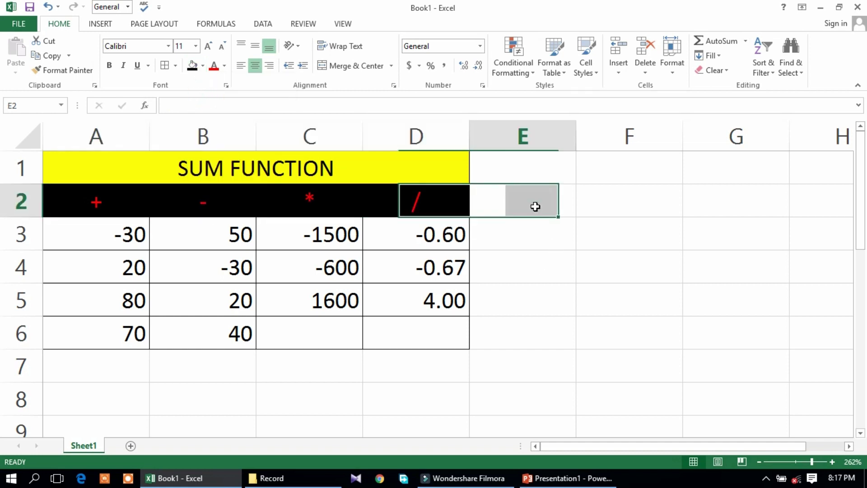
{"action": "left_click", "coordinate": [546, 176]}
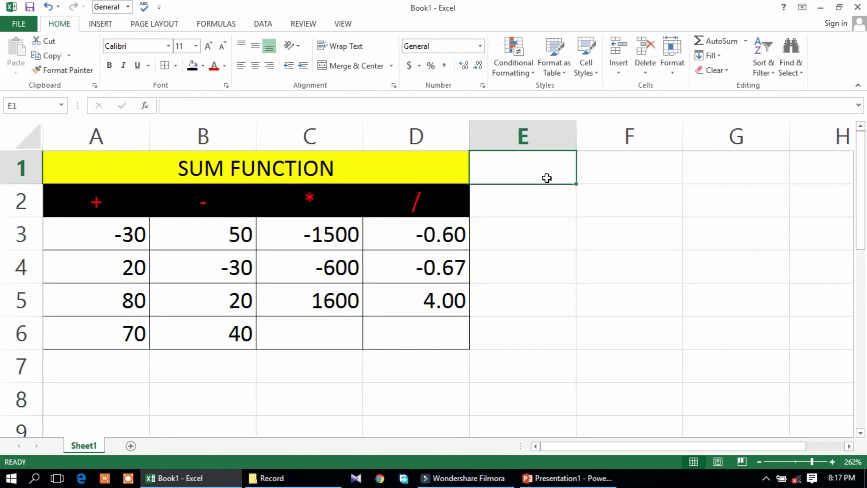
Step: Display the PowerPoint slide with the ABC Company table and the XL-1 folder task
{"action": "left_click", "coordinate": [106, 164]}
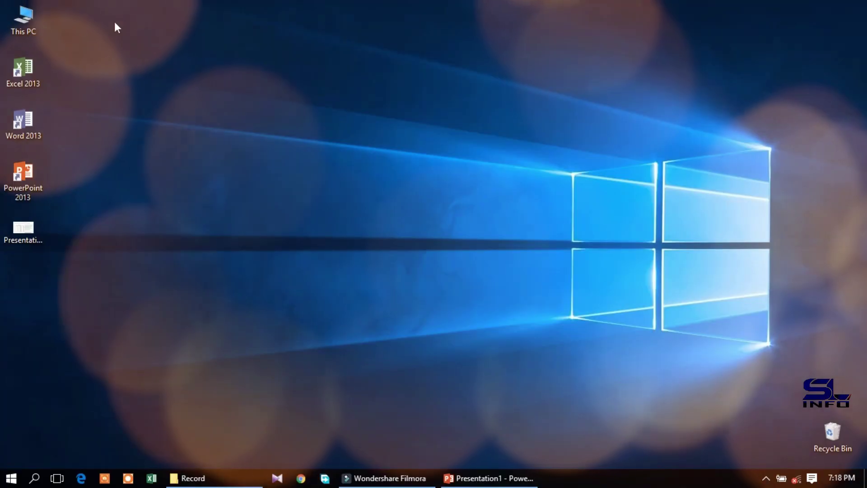
Step: Create a desktop folder named XL-1 and move it lower on the desktop
{"action": "right_click", "coordinate": [115, 22]}
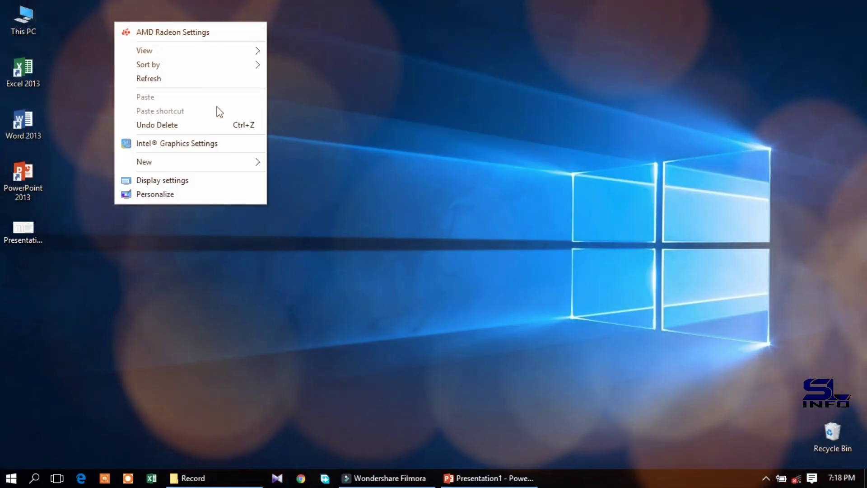
{"action": "mouse_move", "coordinate": [145, 161]}
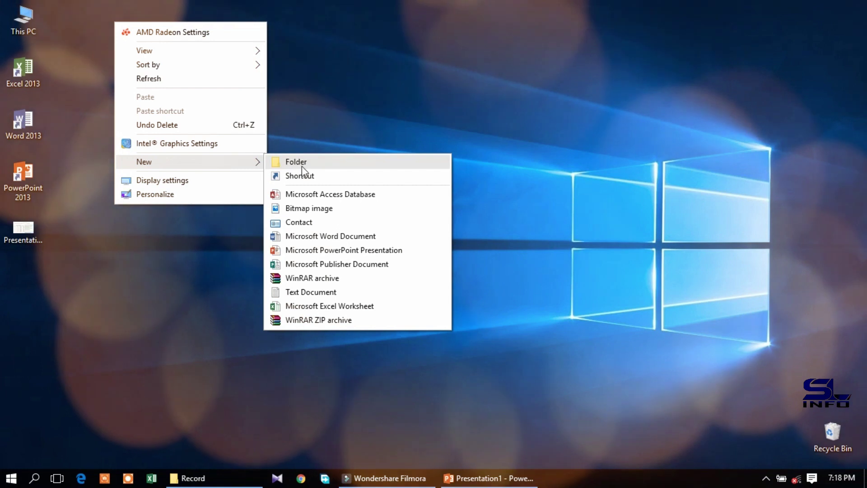
{"action": "left_click", "coordinate": [314, 163]}
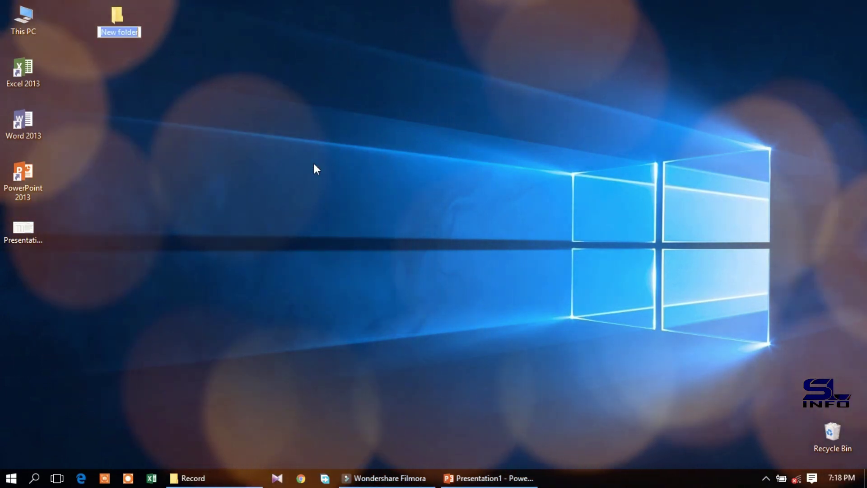
{"action": "type", "text": "X"}
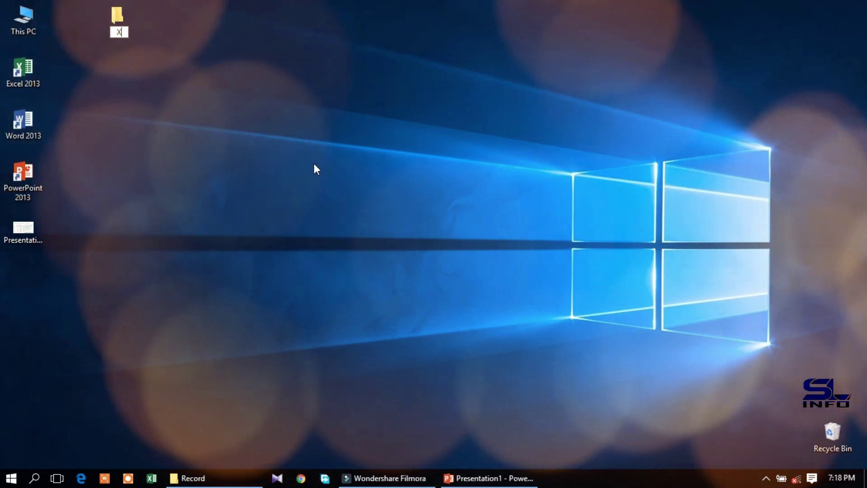
{"action": "type", "text": "L-1"}
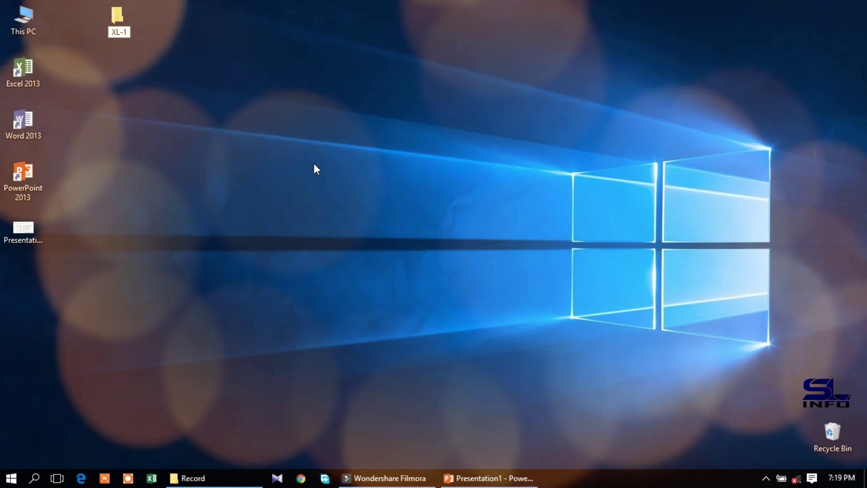
{"action": "key", "text": "Return"}
{"action": "left_click_drag", "start_coordinate": [113, 20], "coordinate": [179, 118]}
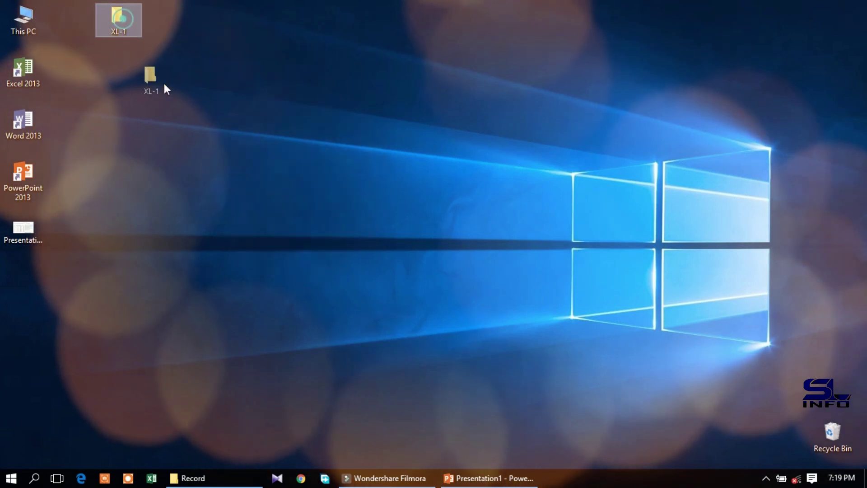
Step: Inside XL-1, create an Excel worksheet named Ex-1 and open it in Excel
{"action": "double_click", "coordinate": [179, 118]}
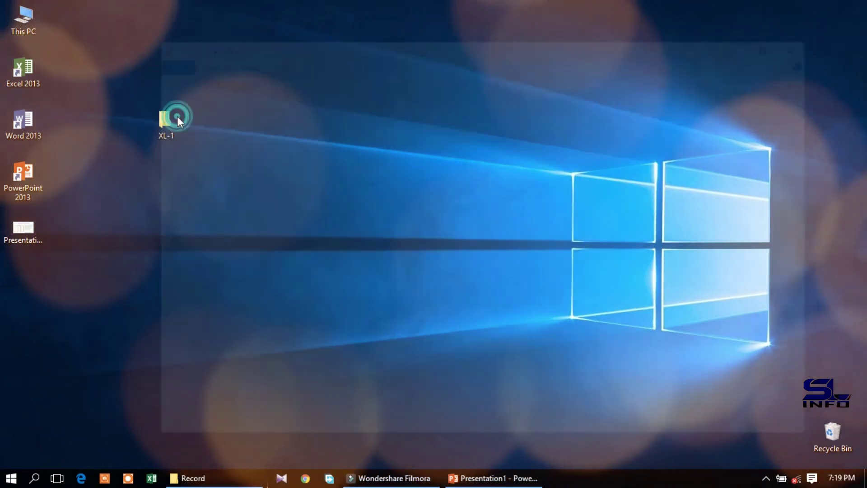
{"action": "right_click", "coordinate": [334, 139]}
{"action": "mouse_move", "coordinate": [406, 310]}
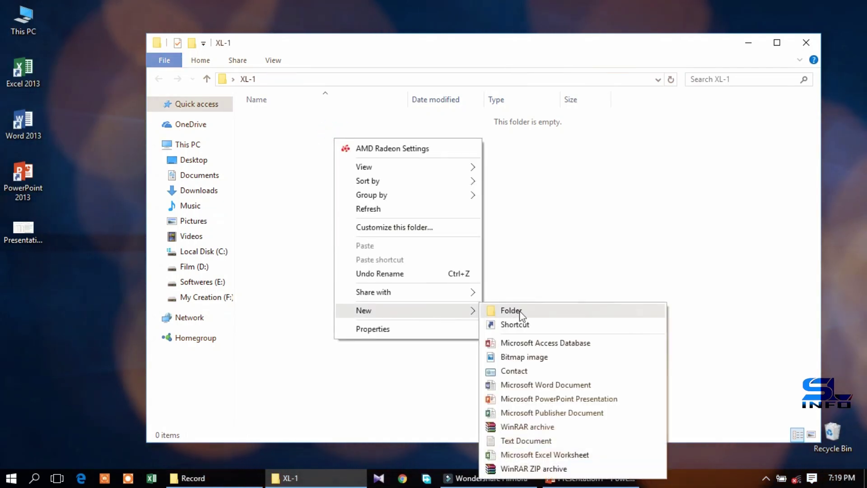
{"action": "left_click", "coordinate": [529, 455]}
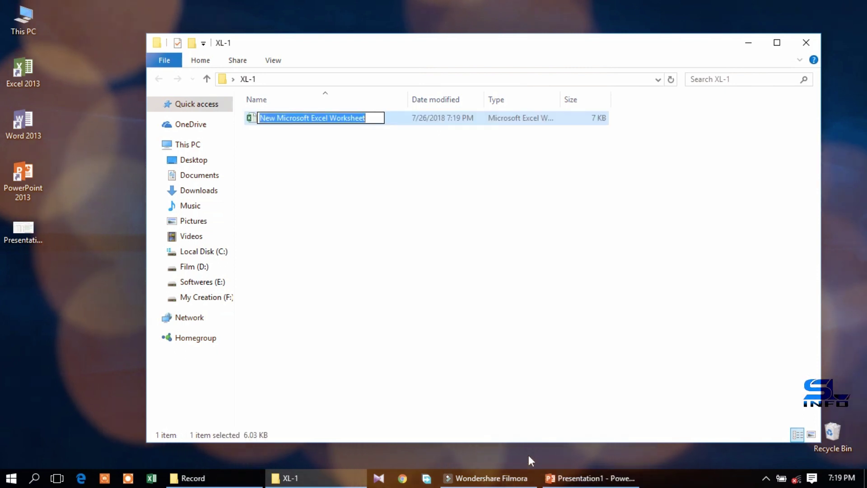
{"action": "type", "text": "Ex"}
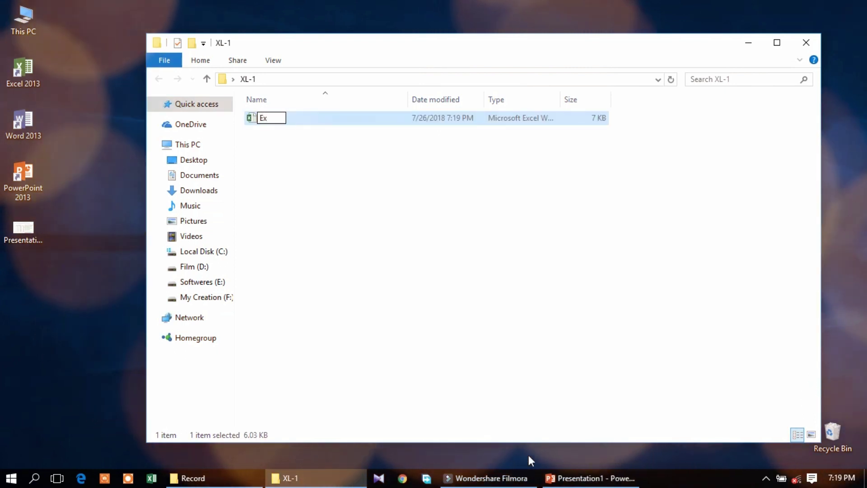
{"action": "type", "text": "-1"}
{"action": "key", "text": "Return"}
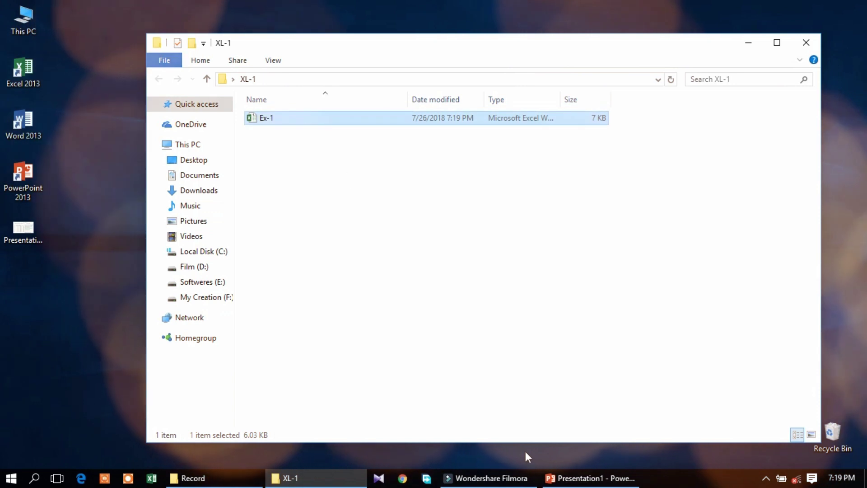
{"action": "double_click", "coordinate": [329, 116]}
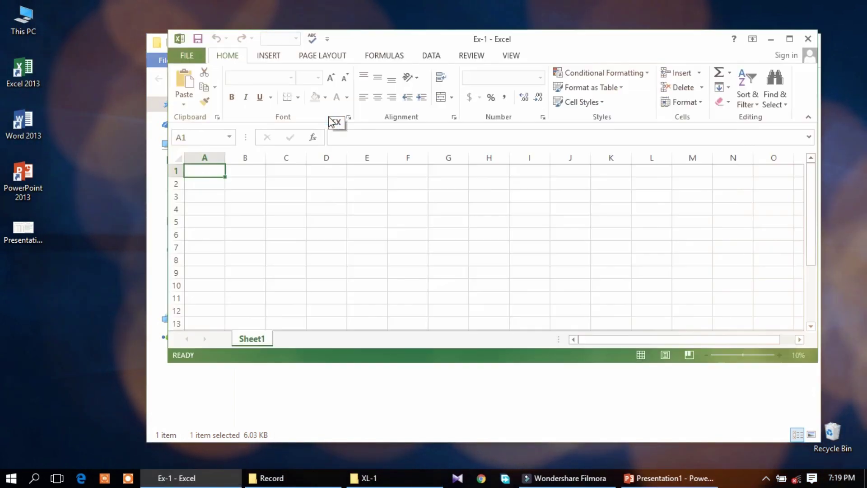
Step: Maximize Excel, zoom to about 208%, and enter the Num header with numbers 1–8
{"action": "left_click", "coordinate": [789, 39]}
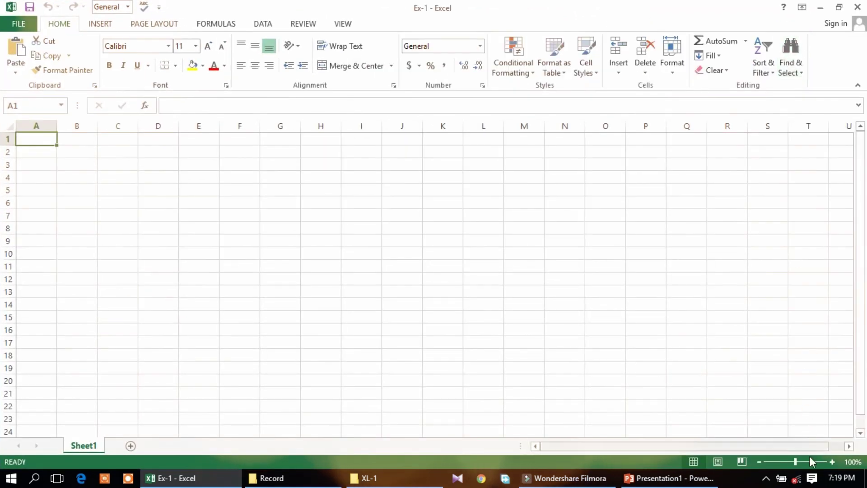
{"action": "left_click", "coordinate": [807, 460]}
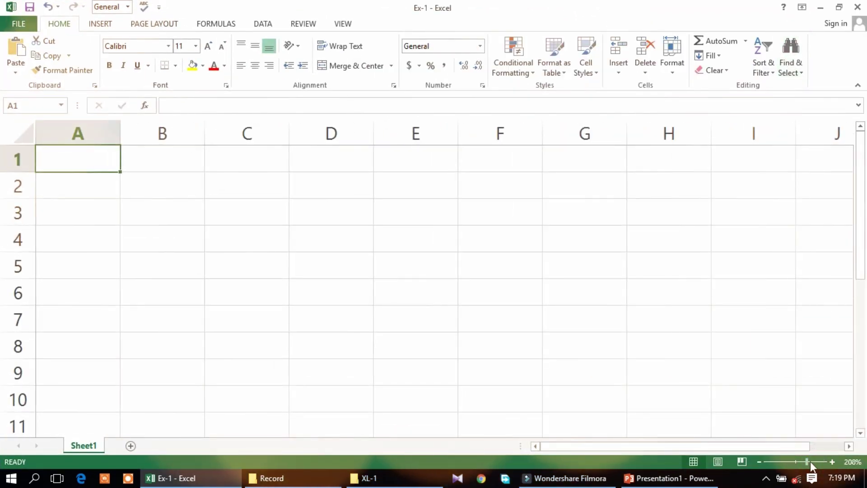
{"action": "left_click", "coordinate": [71, 193]}
{"action": "type", "text": "Num"}
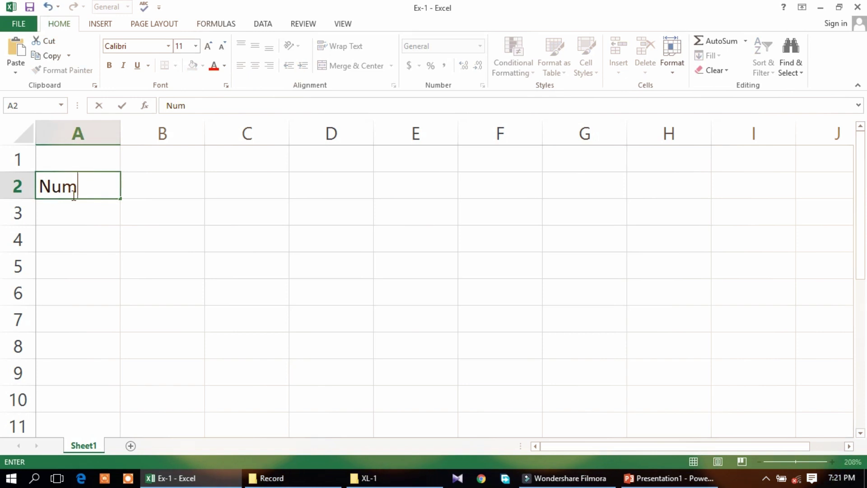
{"action": "key", "text": "Return"}
{"action": "type", "text": "1 "}
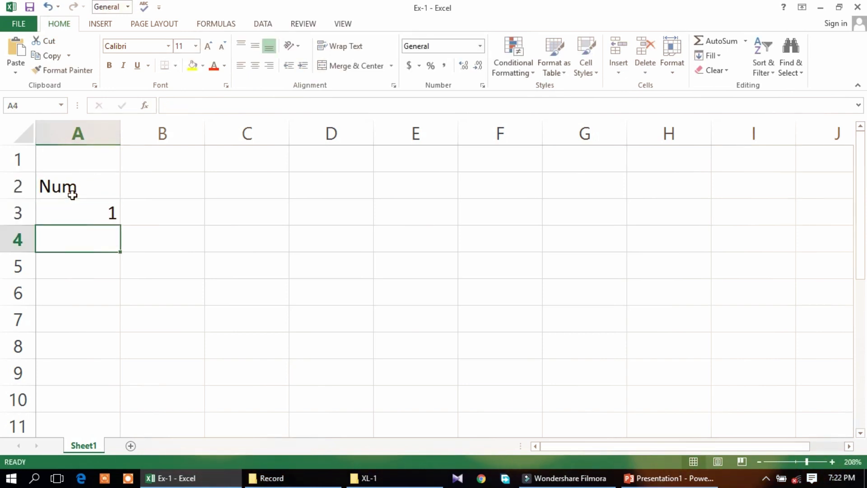
{"action": "type", "text": "2 3 4 5 6 7 8"}
{"action": "key", "text": "Return"}
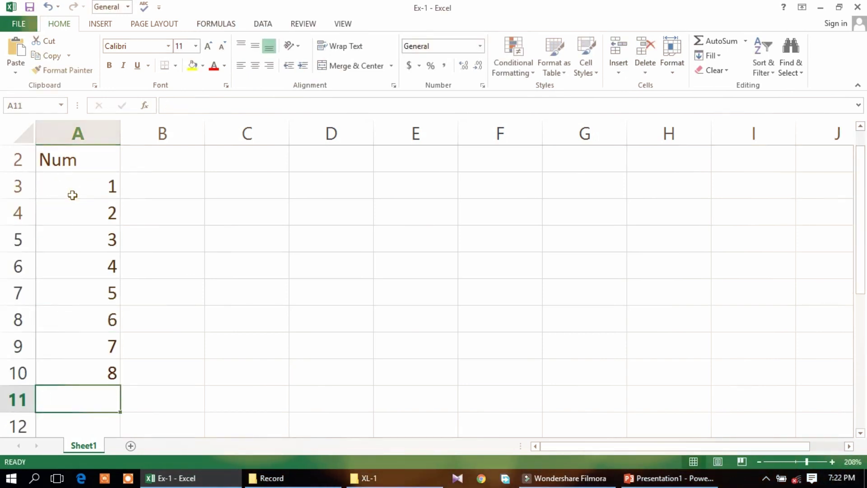
Step: Enter the Goods heading in B2 and the letters A through H in B3:B10
{"action": "left_click", "coordinate": [170, 157]}
{"action": "type", "text": "g"}
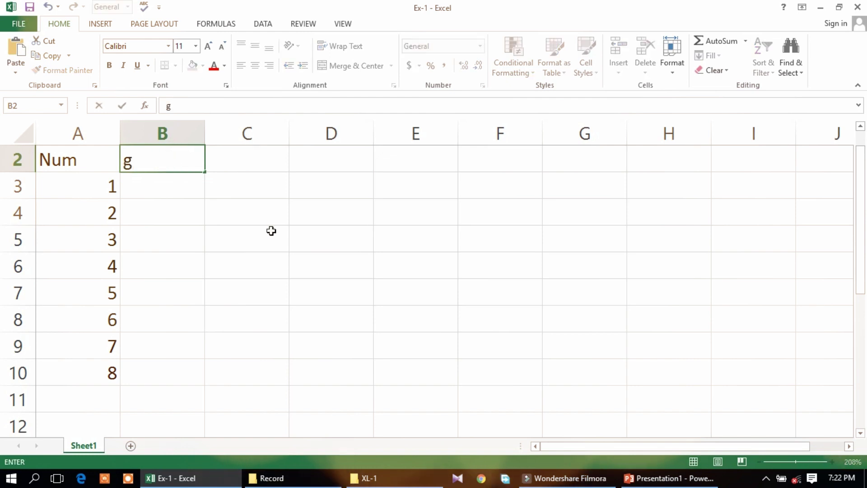
{"action": "key", "text": "BackSpace"}
{"action": "type", "text": "G"}
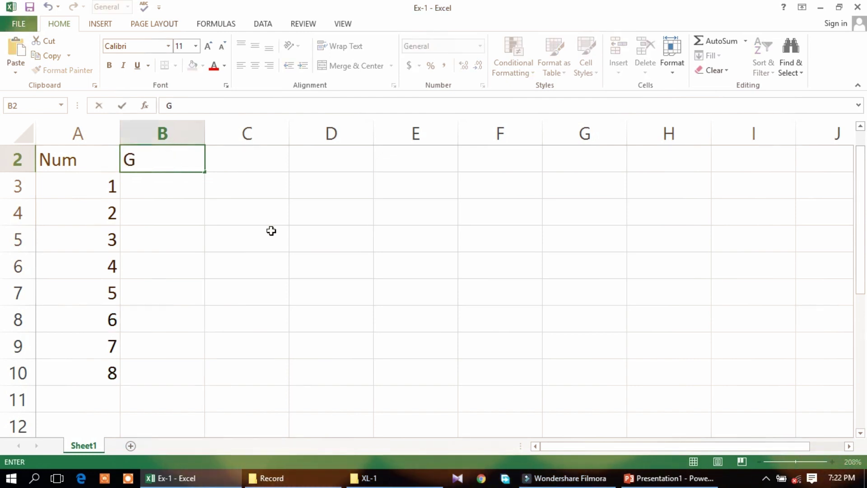
{"action": "type", "text": "oods"}
{"action": "key", "text": "Return"}
{"action": "type", "text": "A"}
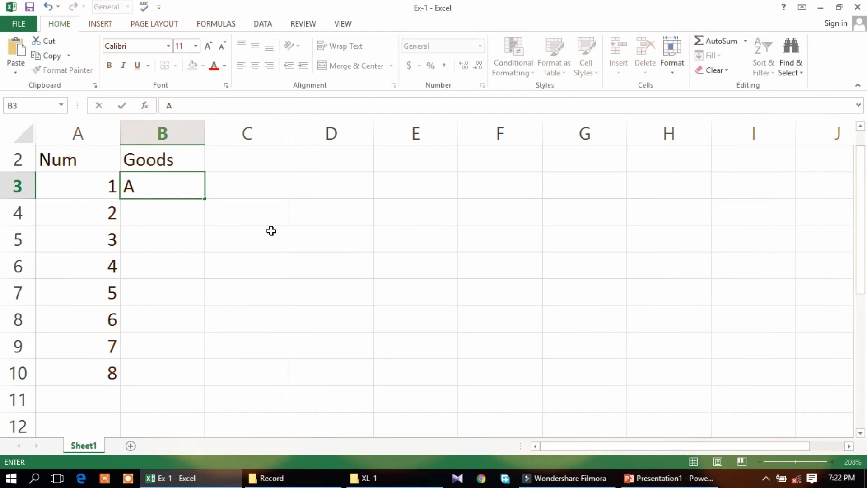
{"action": "key", "text": "Return"}
{"action": "type", "text": "B C"}
{"action": "key", "text": "Return"}
{"action": "type", "text": "D"}
{"action": "key", "text": "Return"}
{"action": "type", "text": "E"}
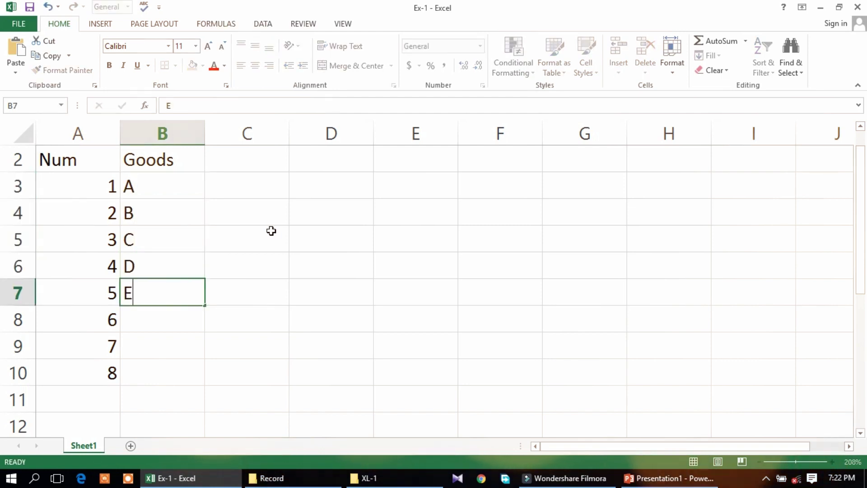
{"action": "key", "text": "Return"}
{"action": "type", "text": "F"}
{"action": "key", "text": "Return"}
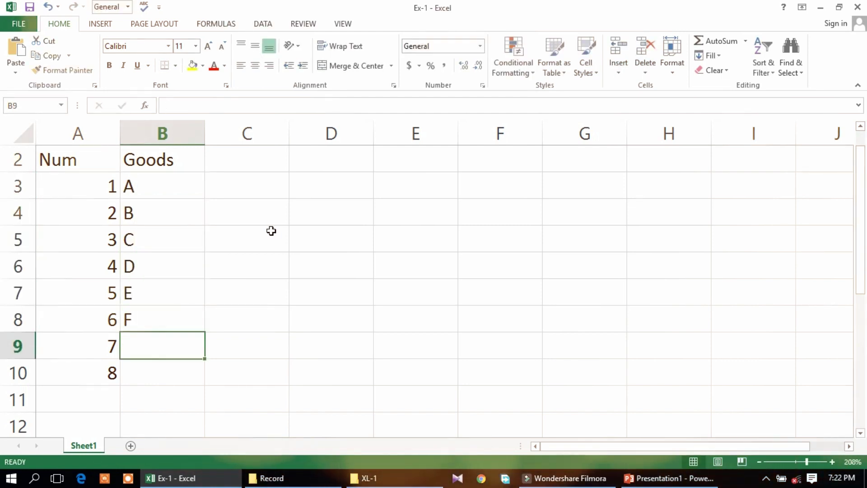
{"action": "type", "text": "G"}
{"action": "key", "text": "Return"}
{"action": "type", "text": "H"}
{"action": "key", "text": "Return"}
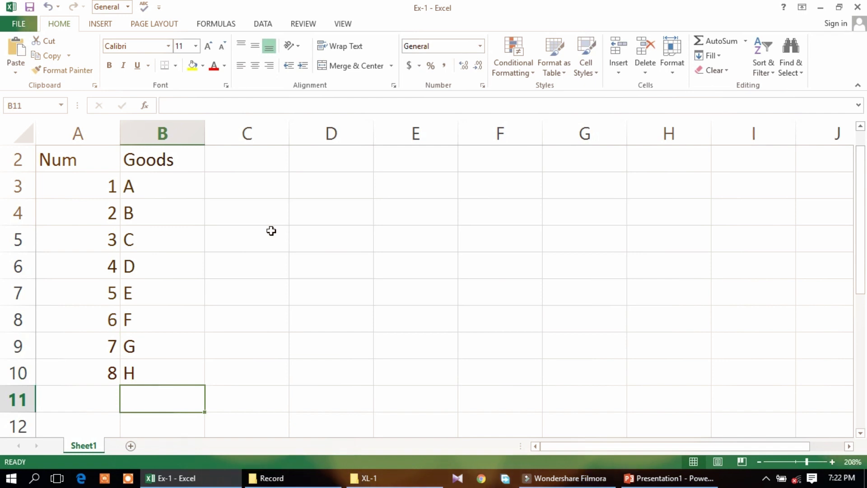
Step: Centre the numbers and goods in A3:B10 and add Price and Quantity headings
{"action": "left_click_drag", "start_coordinate": [81, 183], "coordinate": [162, 373]}
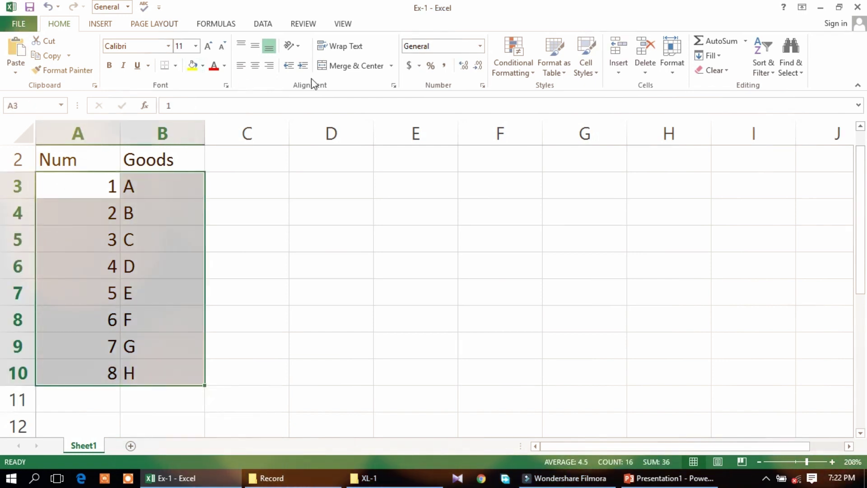
{"action": "left_click", "coordinate": [255, 67]}
{"action": "left_click", "coordinate": [240, 164]}
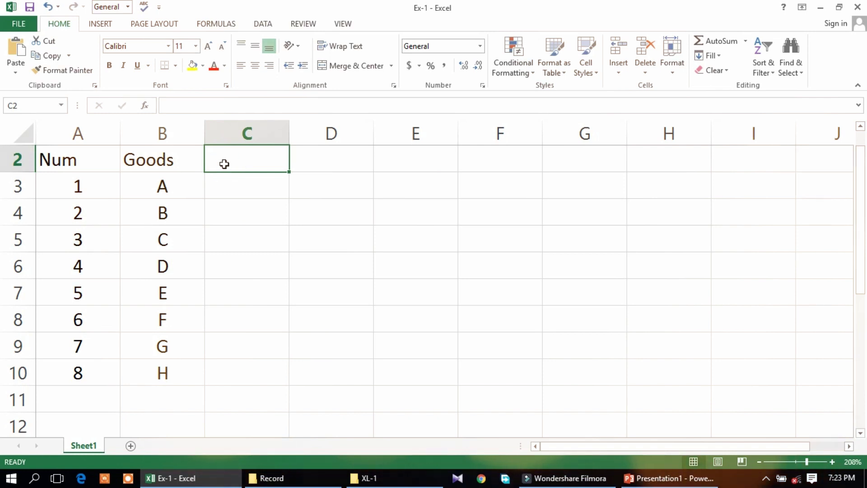
{"action": "type", "text": "Price"}
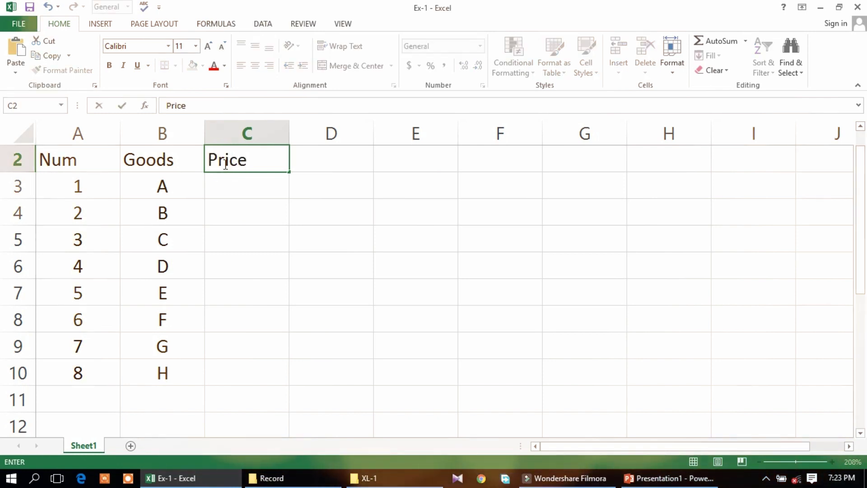
{"action": "left_click", "coordinate": [258, 187]}
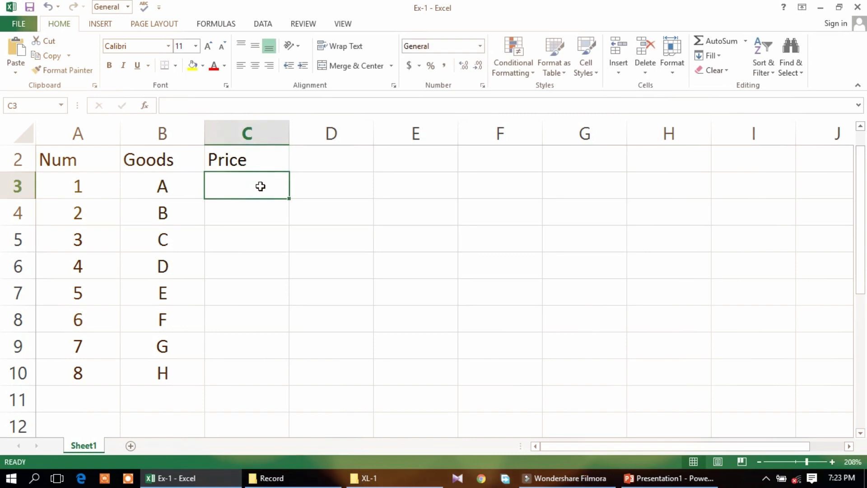
{"action": "left_click", "coordinate": [313, 165]}
{"action": "type", "text": "Q"}
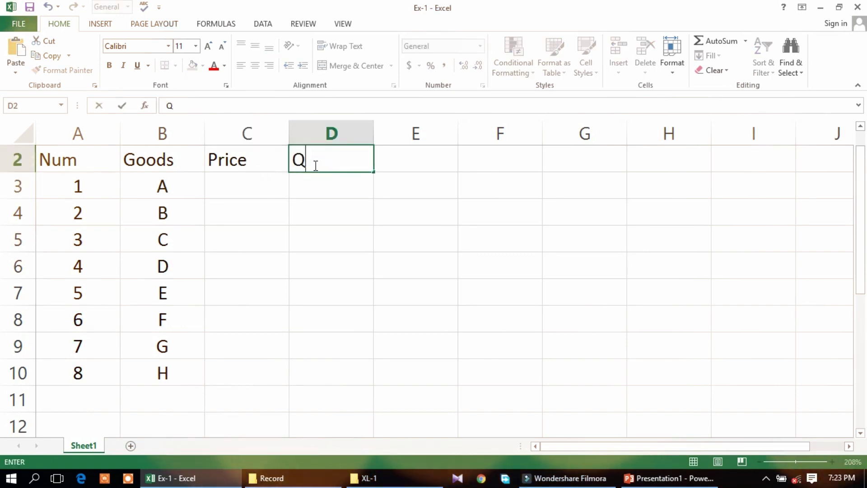
{"action": "type", "text": "uantity"}
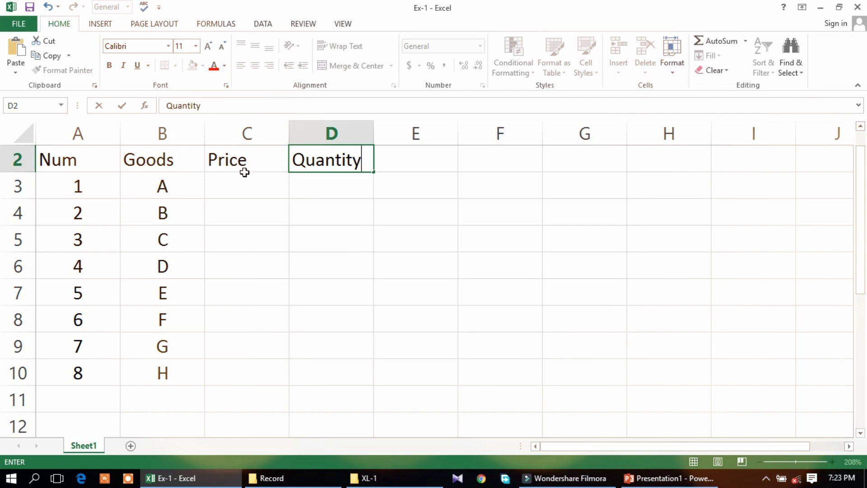
{"action": "left_click", "coordinate": [241, 179]}
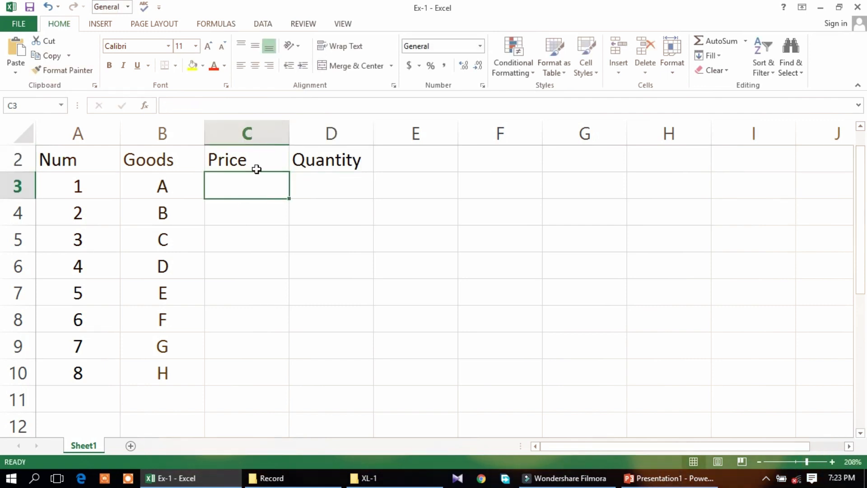
Step: Enter prices for goods A–H: 50, 20, 60, 70, 50, 20, 15, 100
{"action": "type", "text": "50"}
{"action": "key", "text": "Return"}
{"action": "type", "text": "20"}
{"action": "key", "text": "Return"}
{"action": "type", "text": "60 70"}
{"action": "key", "text": "Return"}
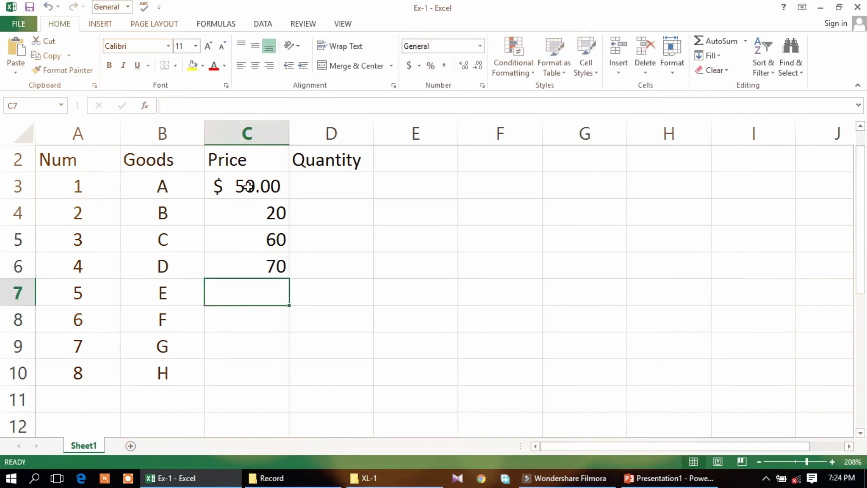
{"action": "type", "text": "50"}
{"action": "key", "text": "Return"}
{"action": "type", "text": "20"}
{"action": "key", "text": "Return"}
{"action": "type", "text": "15"}
{"action": "key", "text": "Return"}
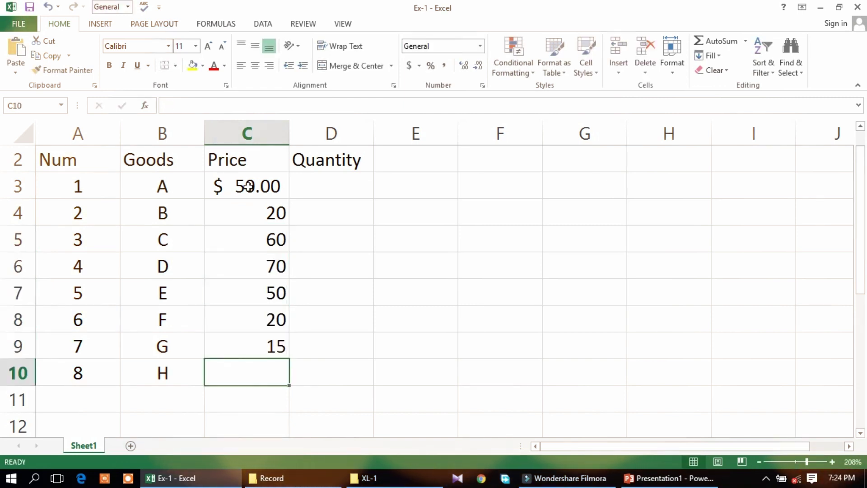
{"action": "type", "text": "100"}
{"action": "key", "text": "ctrl+Return"}
Step: Format the prices in C3:C10 as $ Accounting
{"action": "left_click_drag", "start_coordinate": [248, 186], "coordinate": [247, 372]}
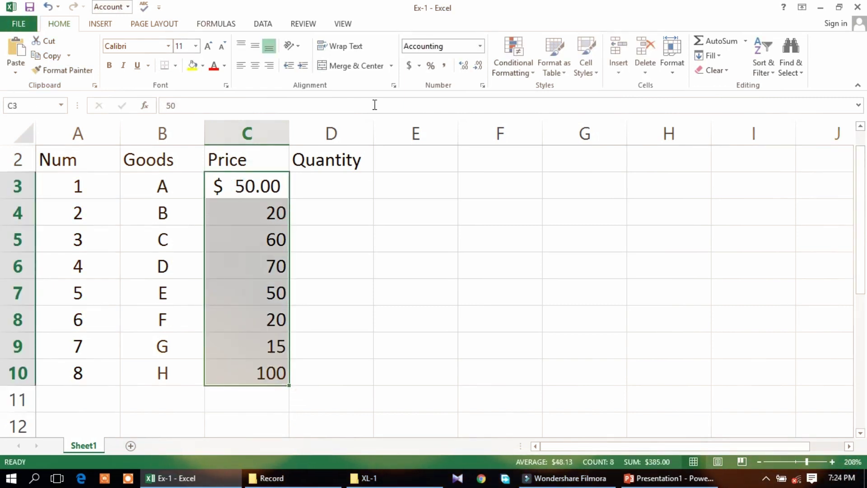
{"action": "left_click", "coordinate": [418, 66]}
{"action": "left_click", "coordinate": [434, 112]}
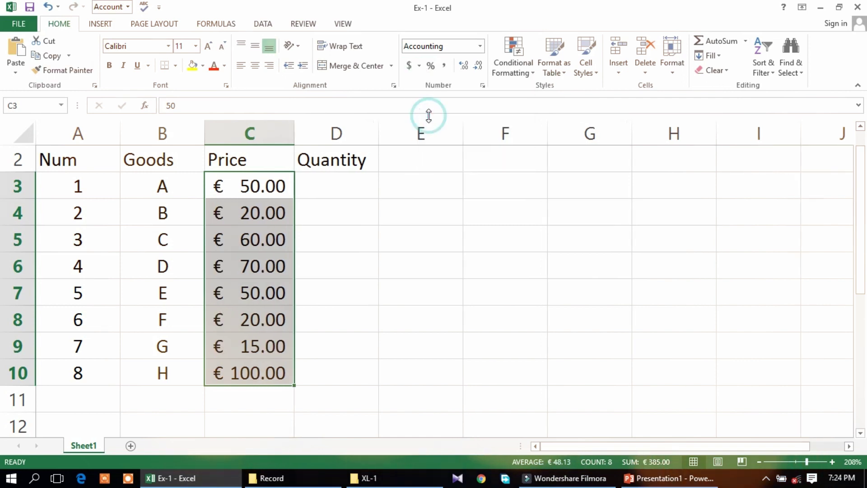
{"action": "left_click", "coordinate": [419, 66]}
{"action": "left_click", "coordinate": [429, 128]}
{"action": "left_click", "coordinate": [418, 65]}
{"action": "left_click", "coordinate": [422, 81]}
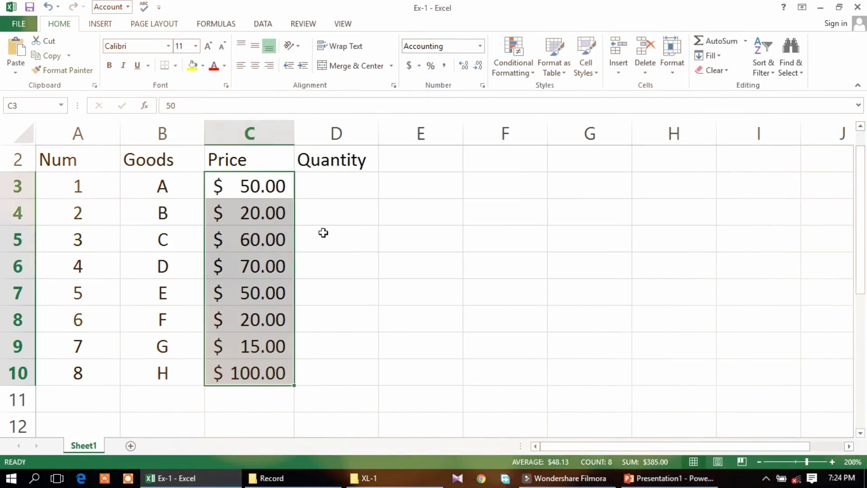
Step: Enter quantities for goods A–H: 30, 480, 500, 270, 350, 70, 150, 100
{"action": "left_click", "coordinate": [338, 179]}
{"action": "type", "text": "30"}
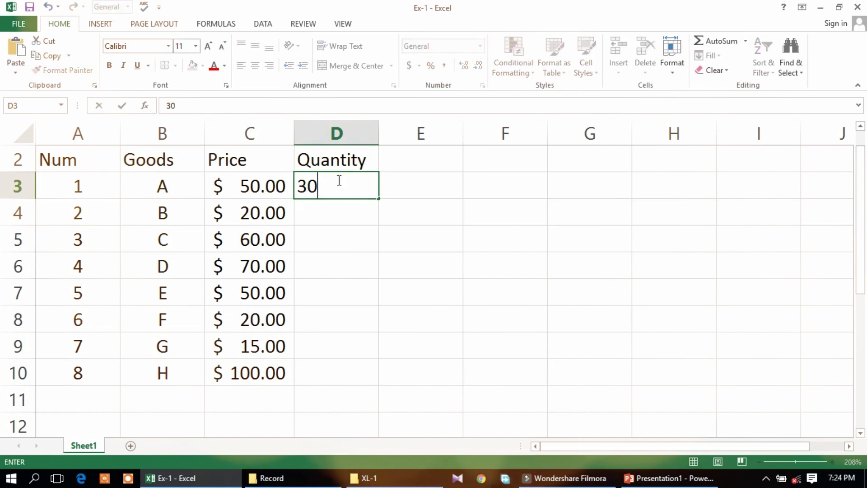
{"action": "key", "text": "Return"}
{"action": "type", "text": "480"}
{"action": "key", "text": "Return"}
{"action": "type", "text": "500"}
{"action": "key", "text": "Return"}
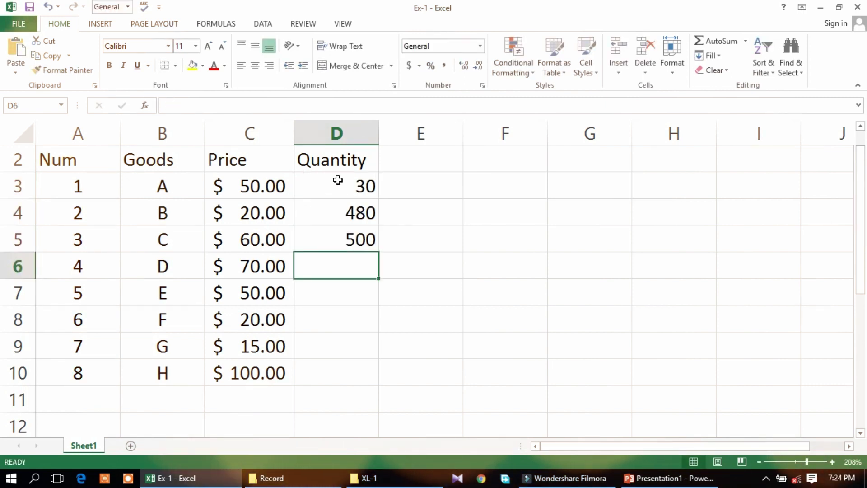
{"action": "type", "text": "270"}
{"action": "key", "text": "Return"}
{"action": "type", "text": "350"}
{"action": "key", "text": "Return"}
{"action": "type", "text": "70"}
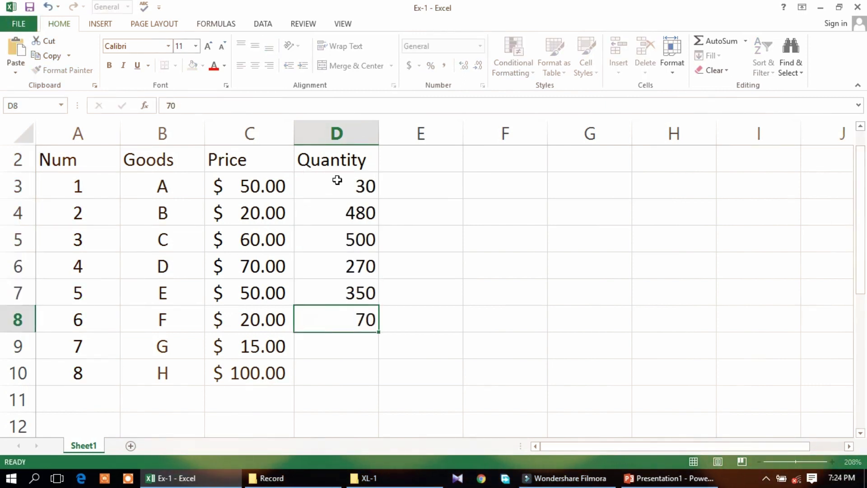
{"action": "key", "text": "Return"}
{"action": "type", "text": "150"}
{"action": "key", "text": "Return"}
{"action": "type", "text": "100"}
{"action": "key", "text": "Return"}
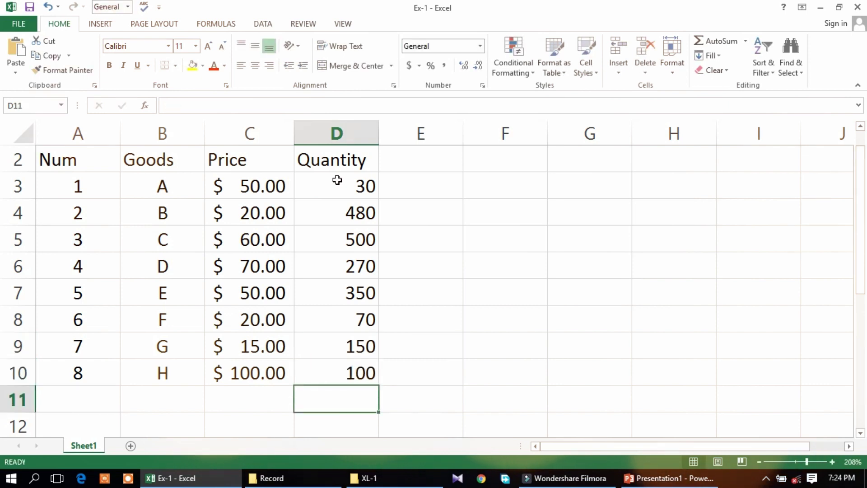
Step: Centre the Num, Goods, Price and Quantity headings in A2:D2
{"action": "left_click_drag", "start_coordinate": [62, 157], "coordinate": [336, 159]}
{"action": "left_click", "coordinate": [255, 65]}
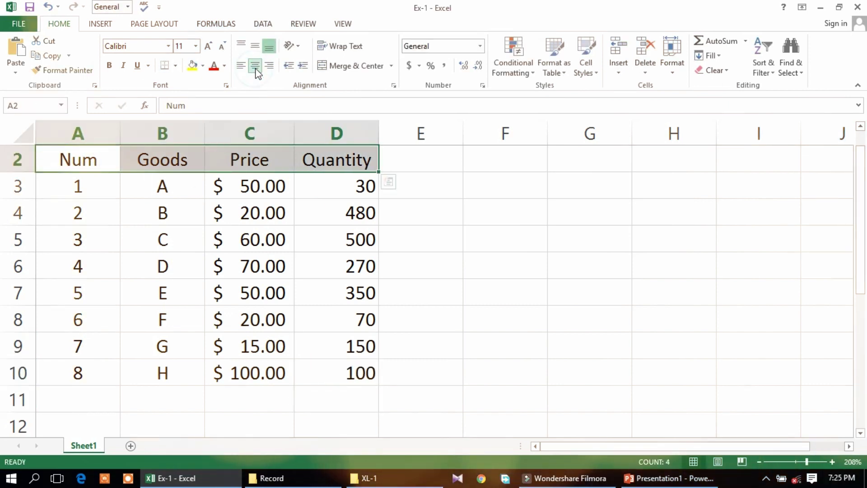
{"action": "left_click", "coordinate": [431, 162]}
{"action": "scroll", "coordinate": [430, 162], "scroll_direction": "up", "scroll_amount": 1}
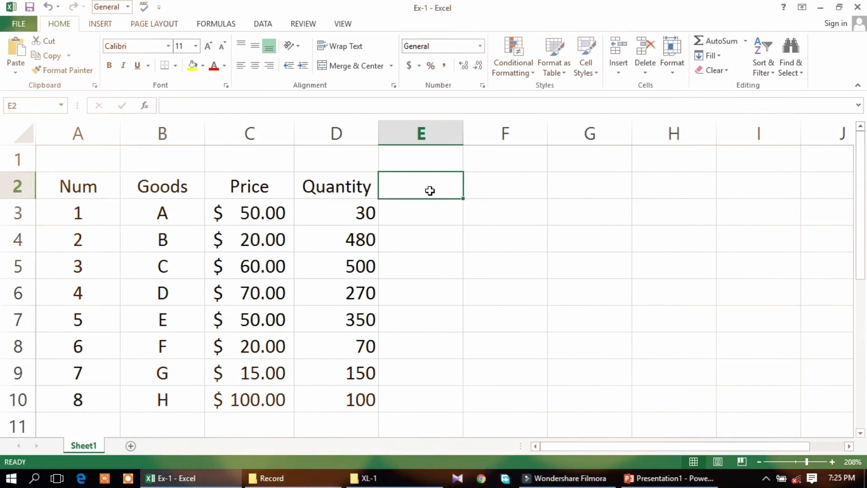
Step: Add a Total heading in E2 and enter =C3*D3 in E3 for item A
{"action": "type", "text": "Total"}
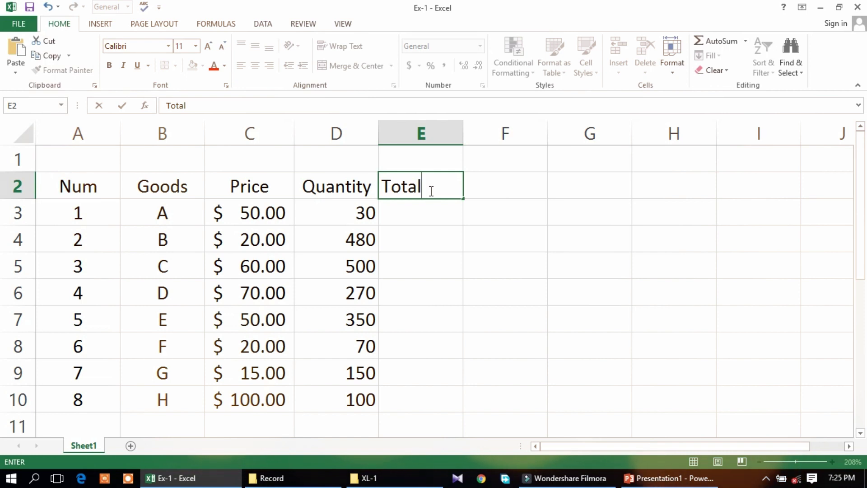
{"action": "key", "text": "Return"}
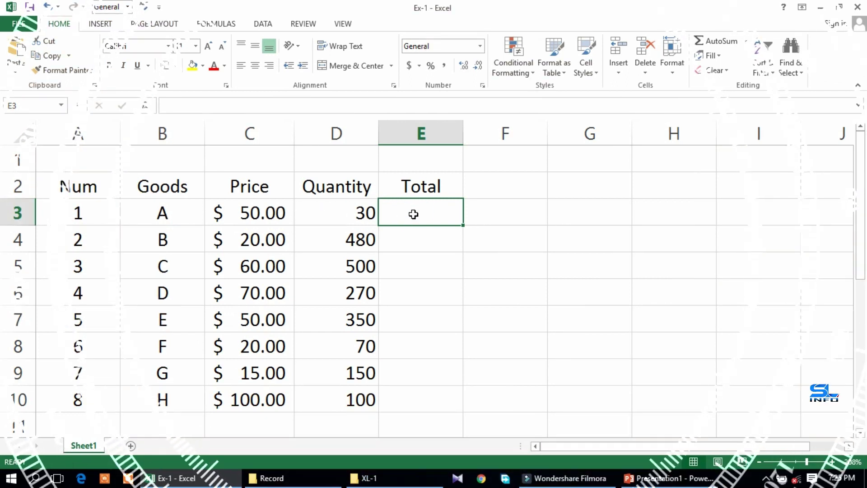
{"action": "type", "text": "="}
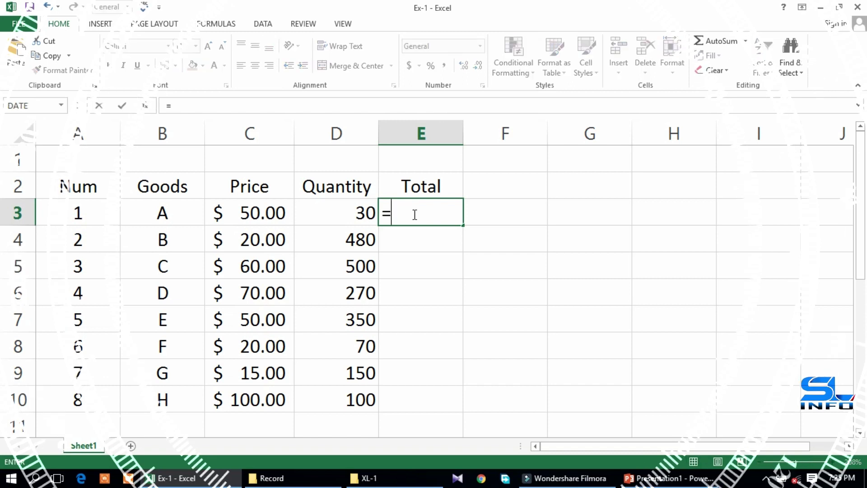
{"action": "left_click", "coordinate": [256, 213]}
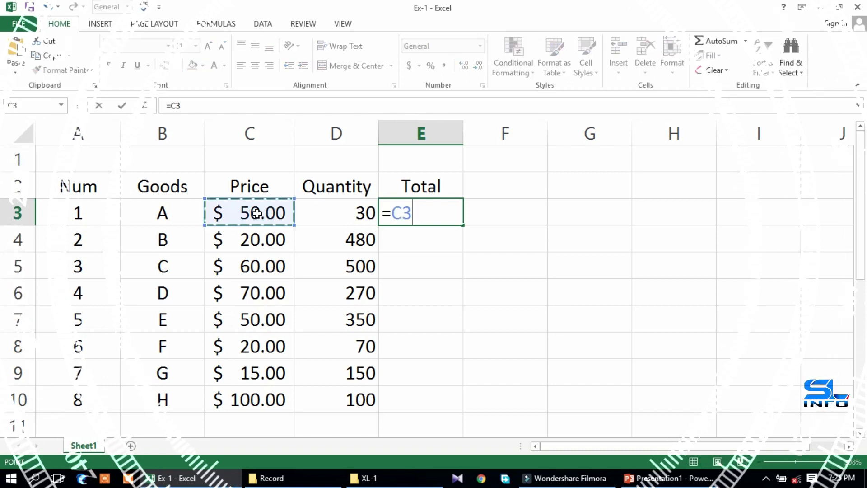
{"action": "type", "text": "*"}
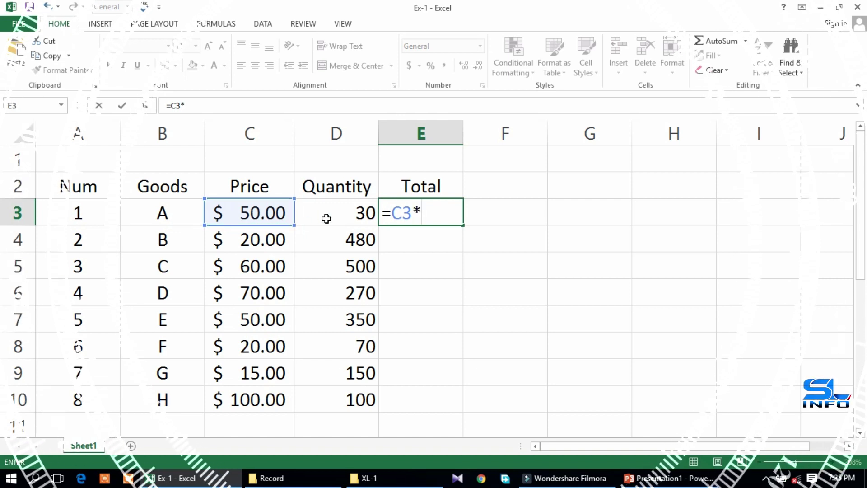
{"action": "left_click", "coordinate": [326, 219]}
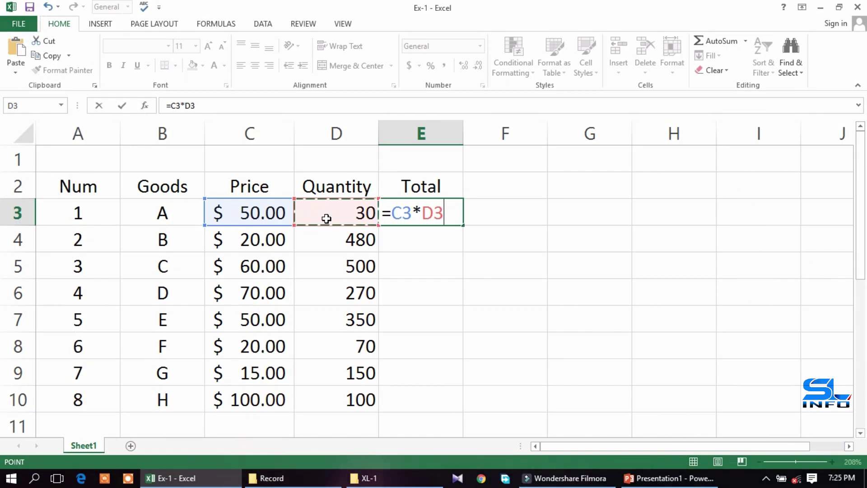
{"action": "key", "text": "Return"}
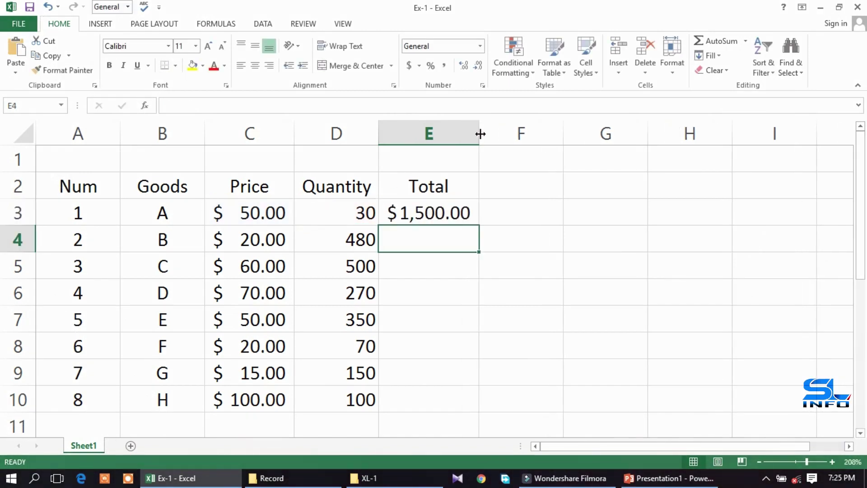
Step: Widen column E and fill the E3 Total formula down through E10
{"action": "left_click_drag", "start_coordinate": [483, 133], "coordinate": [499, 136]}
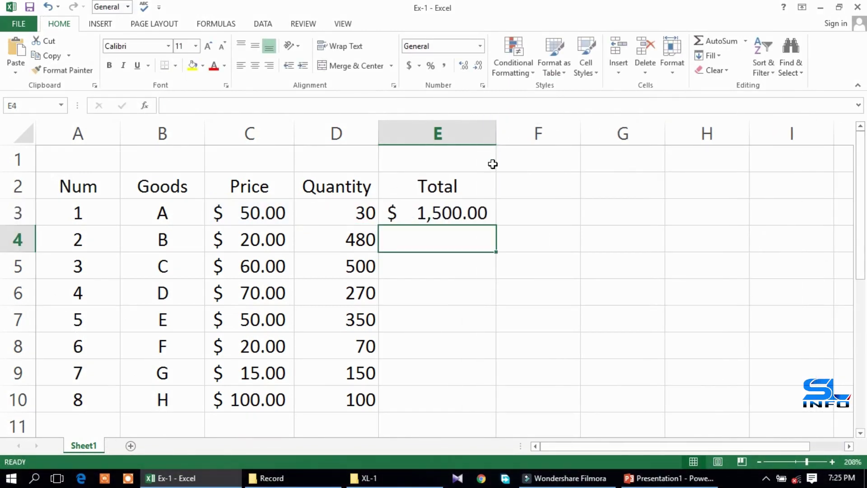
{"action": "left_click", "coordinate": [468, 212]}
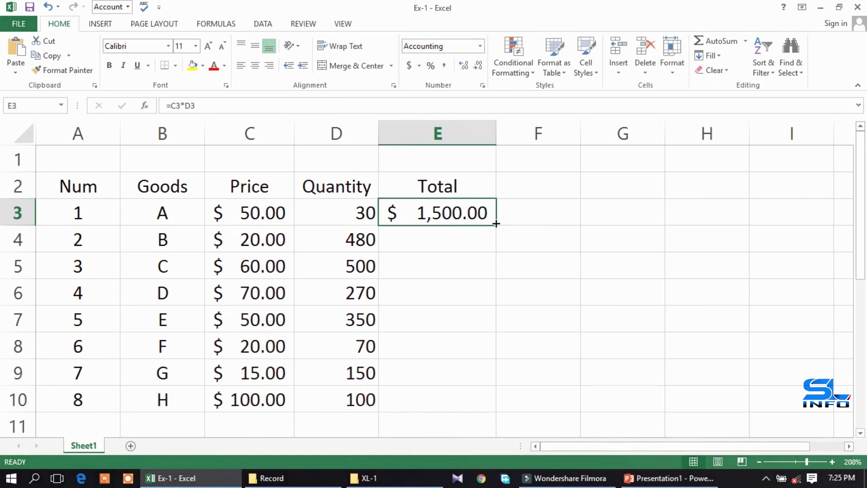
{"action": "left_click_drag", "start_coordinate": [500, 242], "coordinate": [487, 412]}
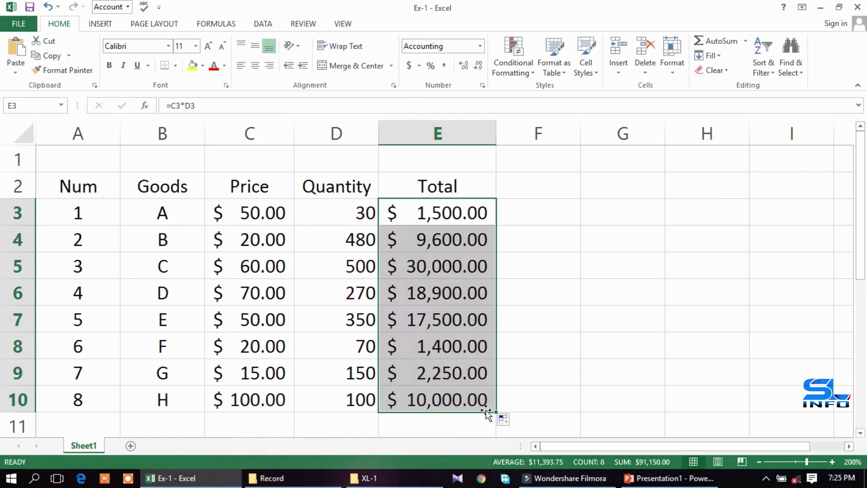
{"action": "left_click_drag", "start_coordinate": [861, 177], "coordinate": [859, 194]}
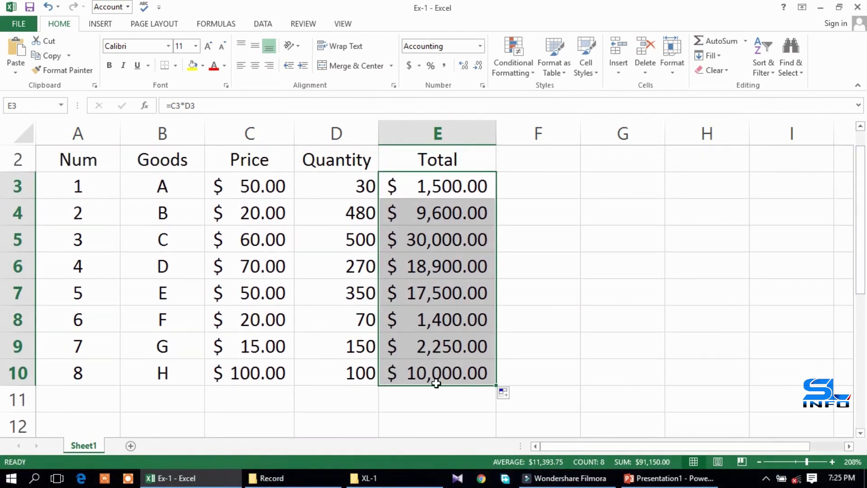
Step: Add a bold =SUM(E3:E10) grand total of $91,150.00 in E11
{"action": "left_click", "coordinate": [710, 41]}
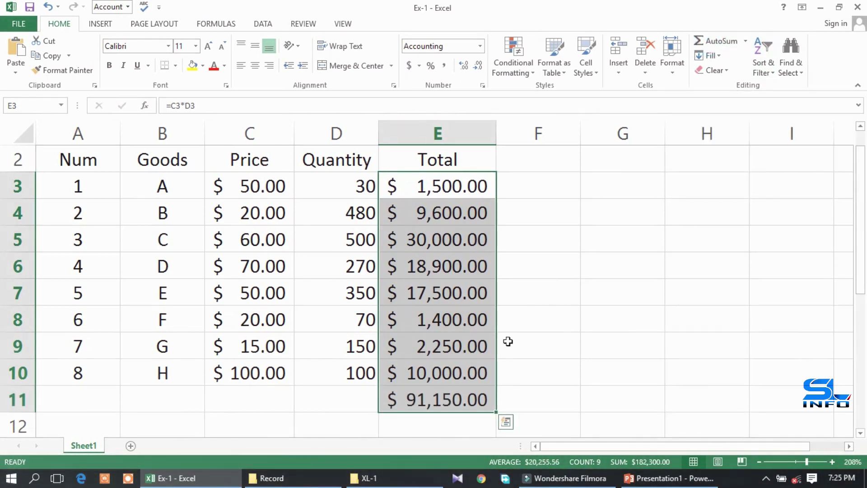
{"action": "left_click", "coordinate": [445, 397]}
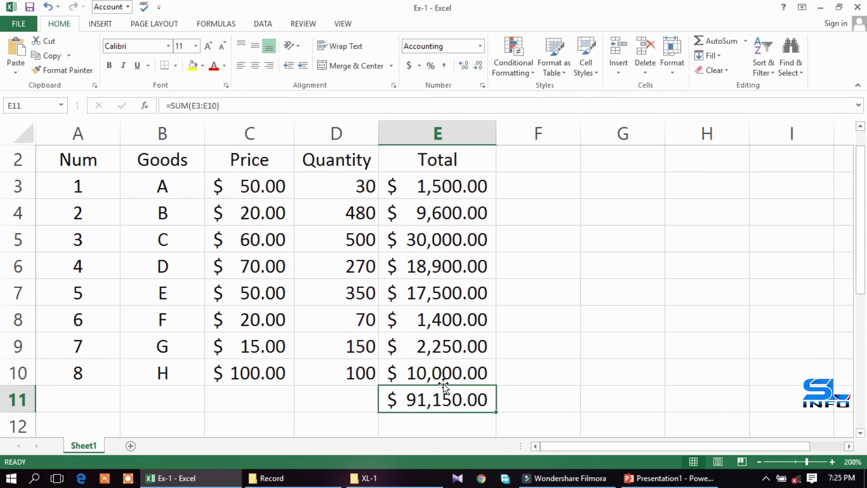
{"action": "left_click", "coordinate": [111, 66]}
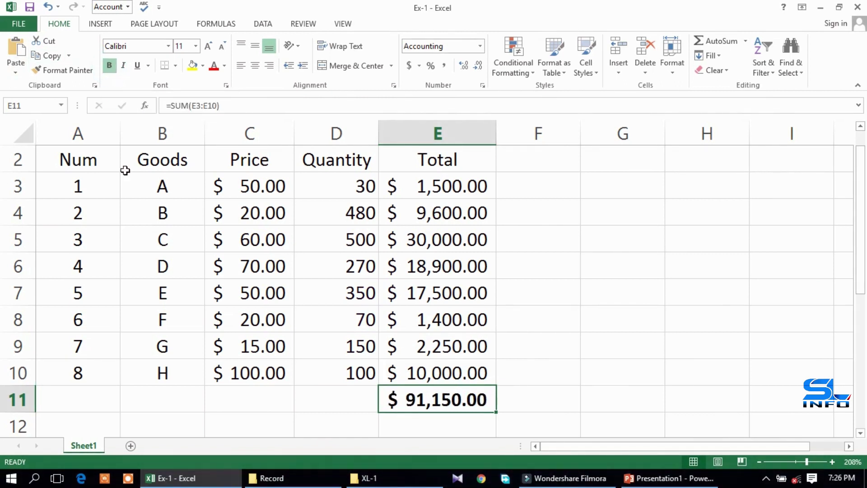
{"action": "left_click", "coordinate": [317, 407]}
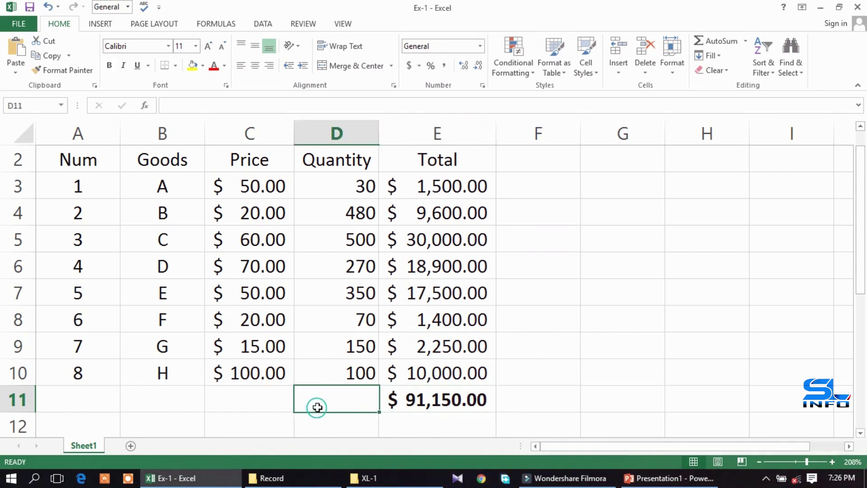
{"action": "left_click", "coordinate": [413, 405]}
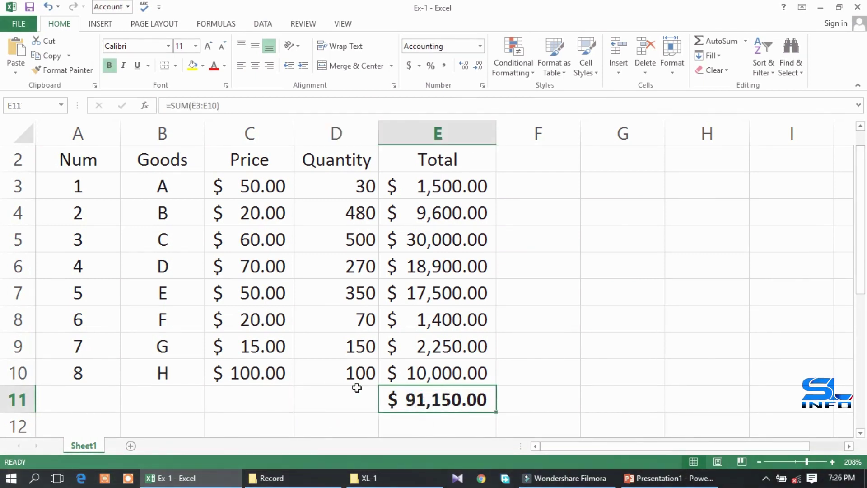
{"action": "left_click_drag", "start_coordinate": [83, 400], "coordinate": [325, 402]}
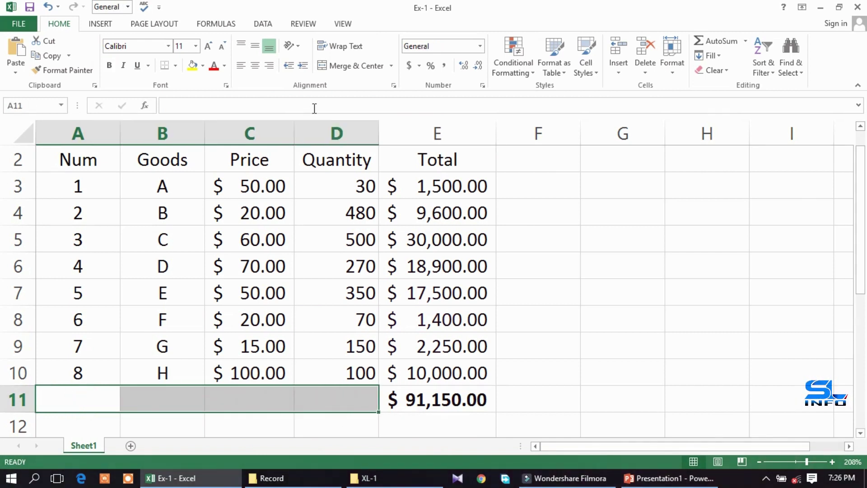
Step: Merge and centre A11:D11 and label it Total Cost
{"action": "left_click", "coordinate": [335, 66]}
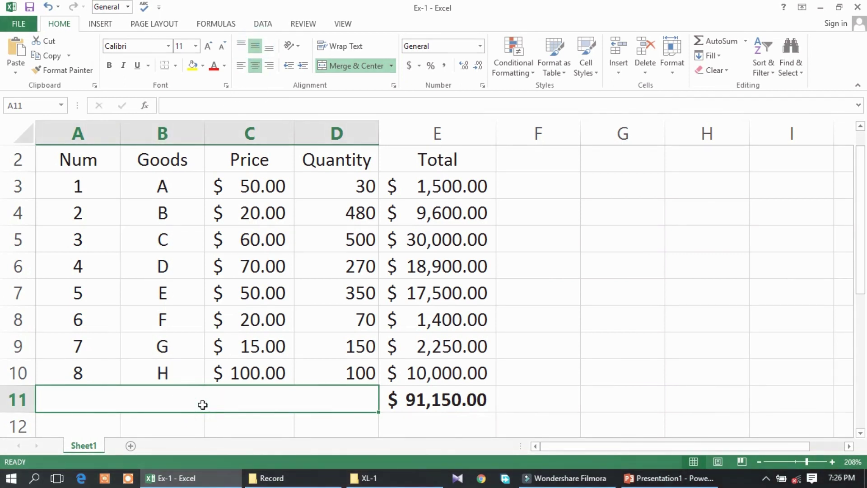
{"action": "type", "text": "T"}
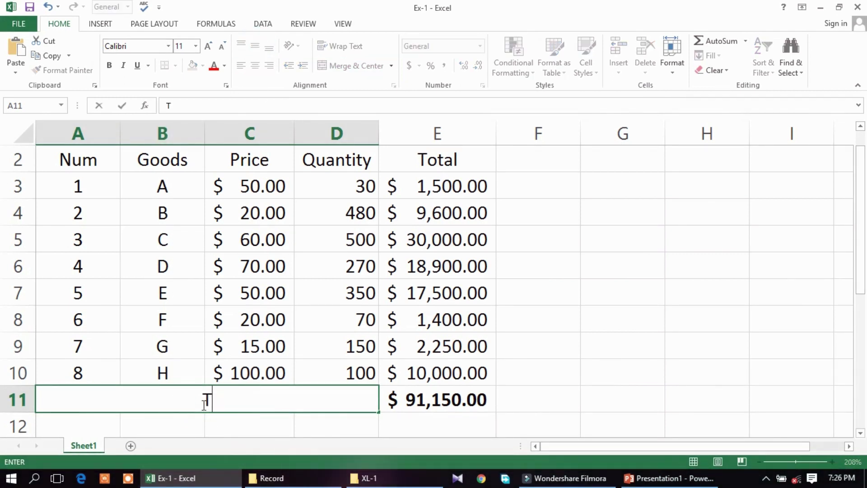
{"action": "type", "text": "otal C"}
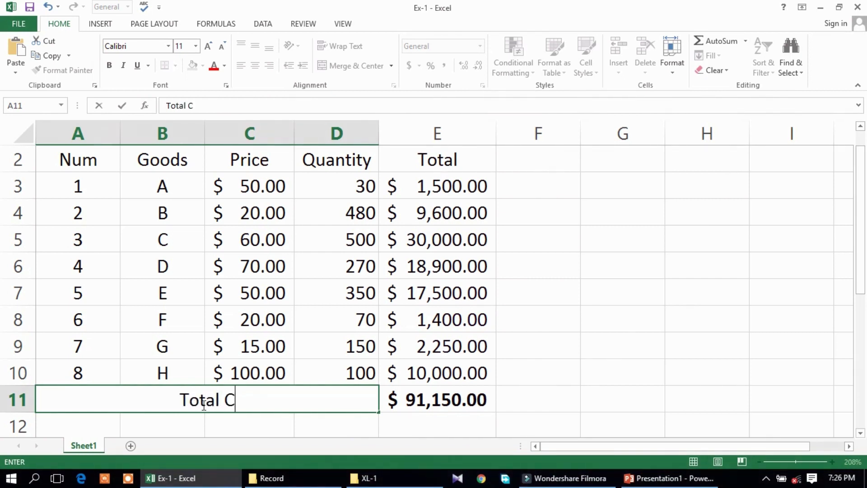
{"action": "type", "text": "ost"}
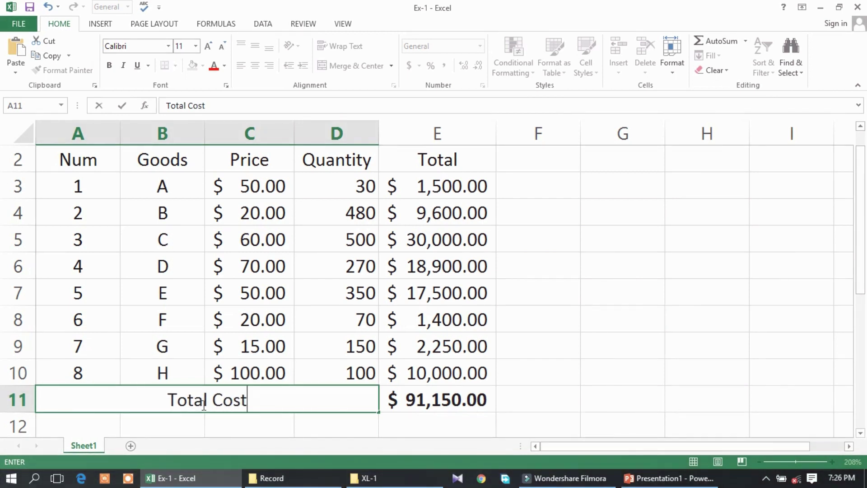
{"action": "key", "text": "Return"}
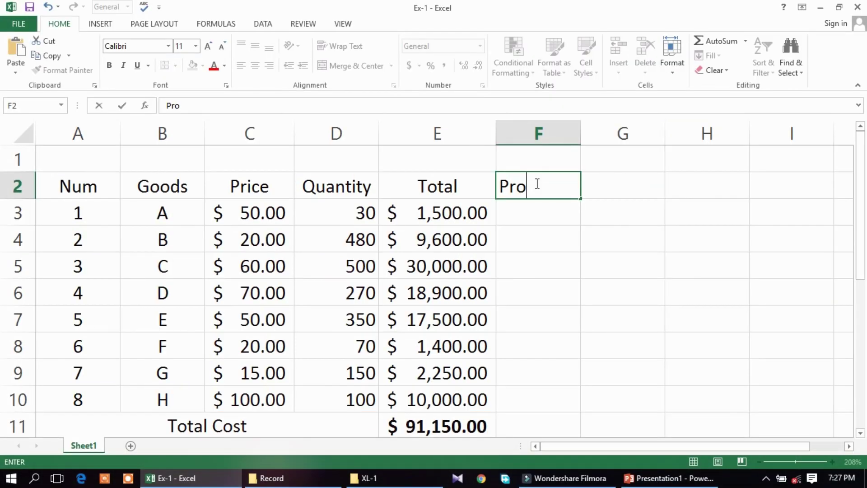
Step: Enter the heading Profit (10%) in F2 and widen column F to fit
{"action": "type", "text": "fit (10"}
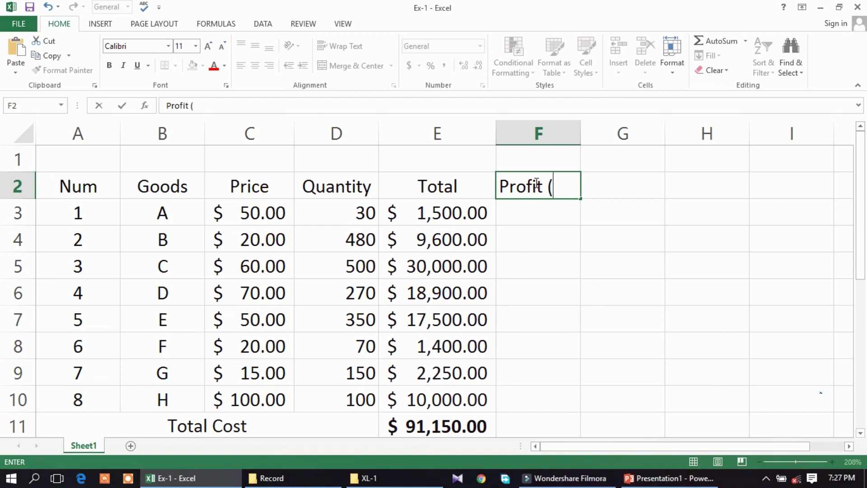
{"action": "type", "text": "%"}
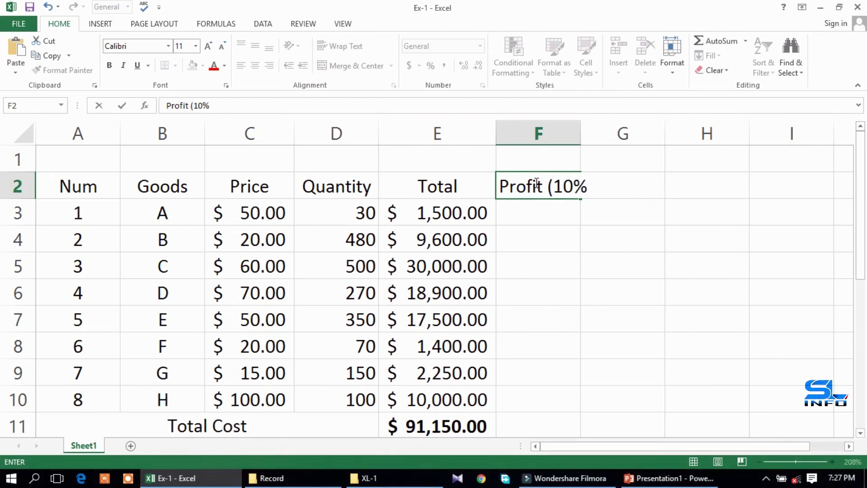
{"action": "type", "text": ")"}
{"action": "key", "text": "Return"}
{"action": "left_click_drag", "start_coordinate": [581, 134], "coordinate": [610, 134]}
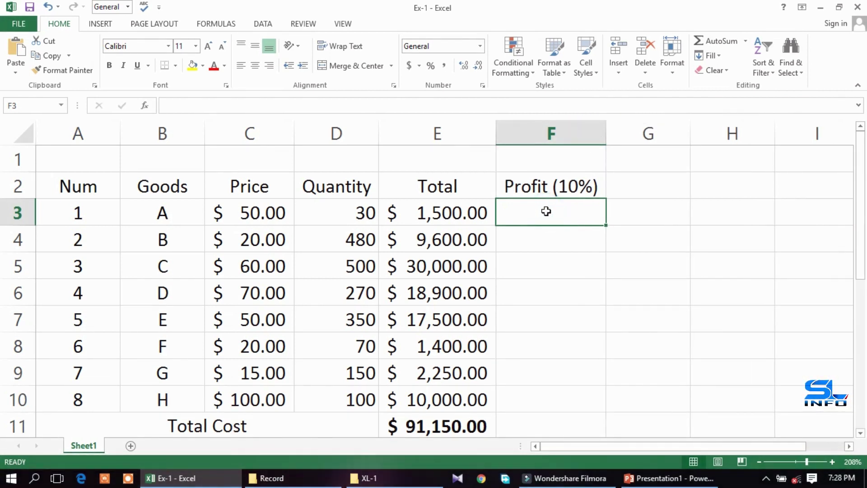
Step: Enter 110% in F3 and fill it down through F10
{"action": "type", "text": "11"}
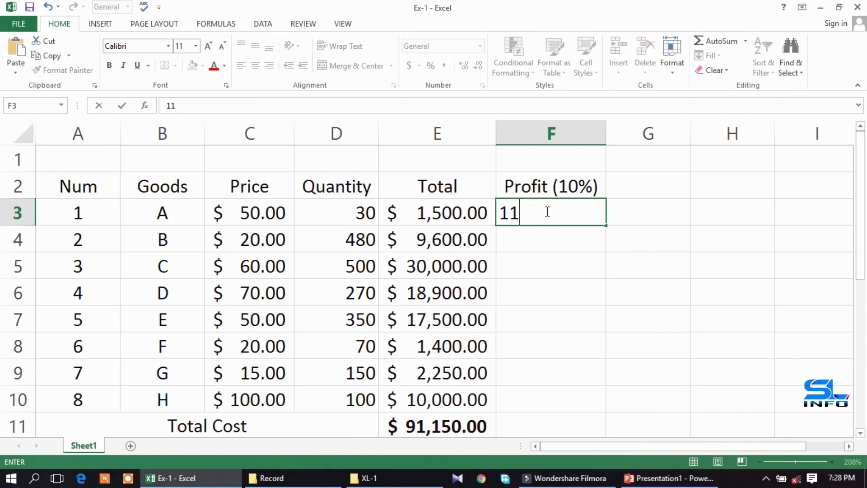
{"action": "type", "text": "0"}
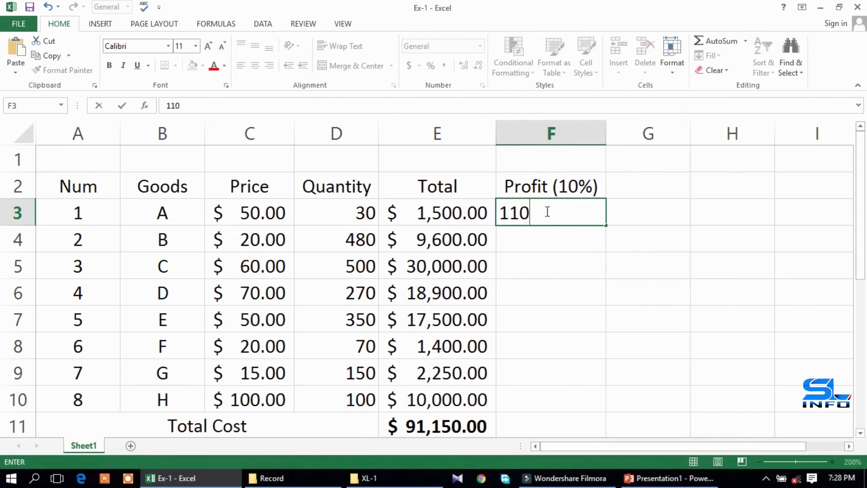
{"action": "type", "text": "%"}
{"action": "key", "text": "Return"}
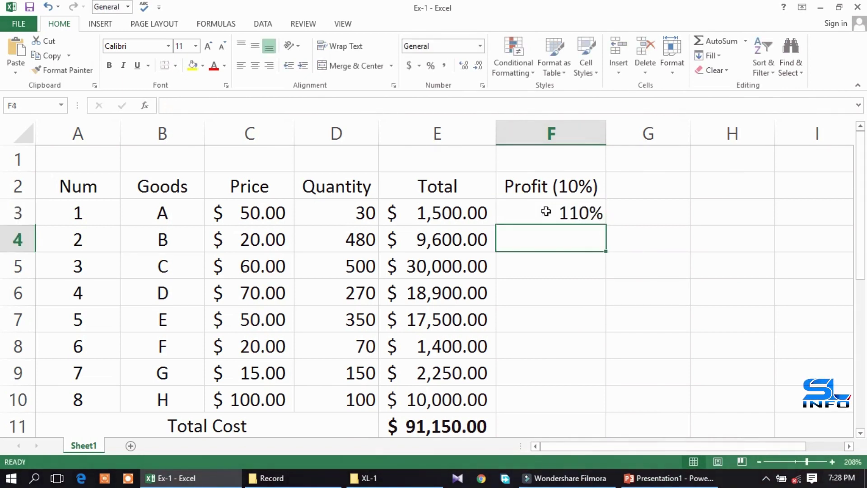
{"action": "left_click", "coordinate": [546, 212]}
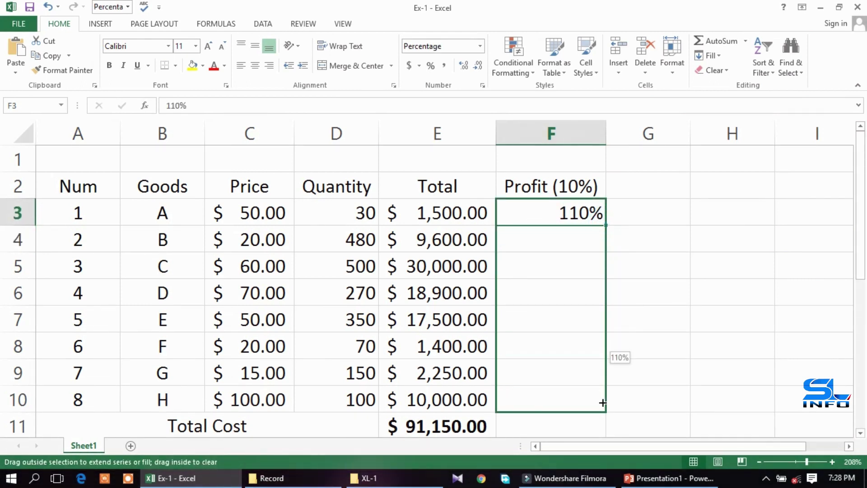
{"action": "left_click_drag", "start_coordinate": [606, 224], "coordinate": [604, 409]}
{"action": "left_click", "coordinate": [624, 187]}
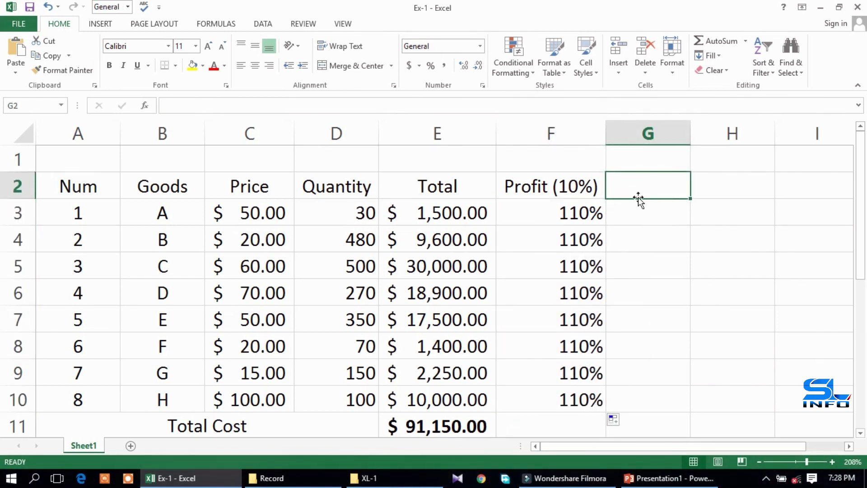
Step: Enter New Price as the G2 heading and widen column G
{"action": "type", "text": "N"}
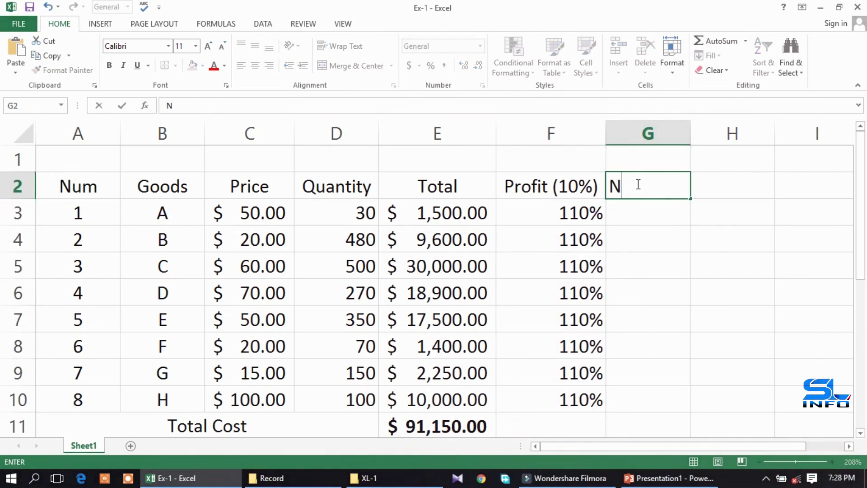
{"action": "type", "text": "ew Pri"}
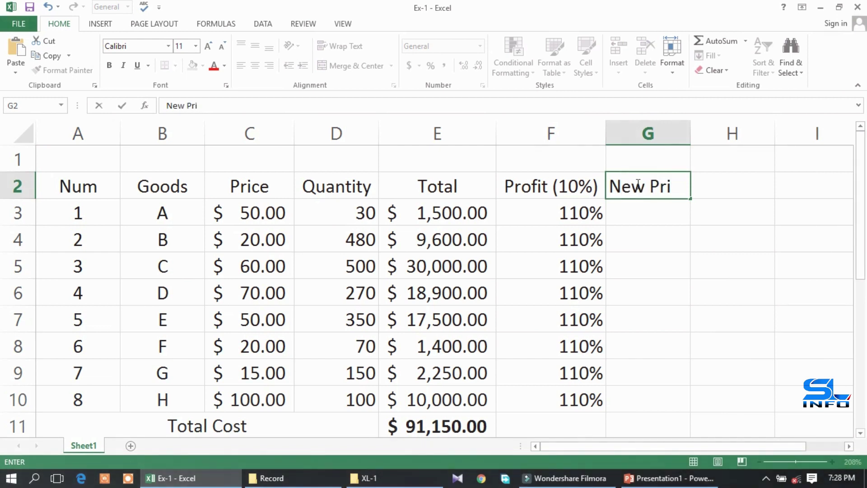
{"action": "type", "text": "ce("}
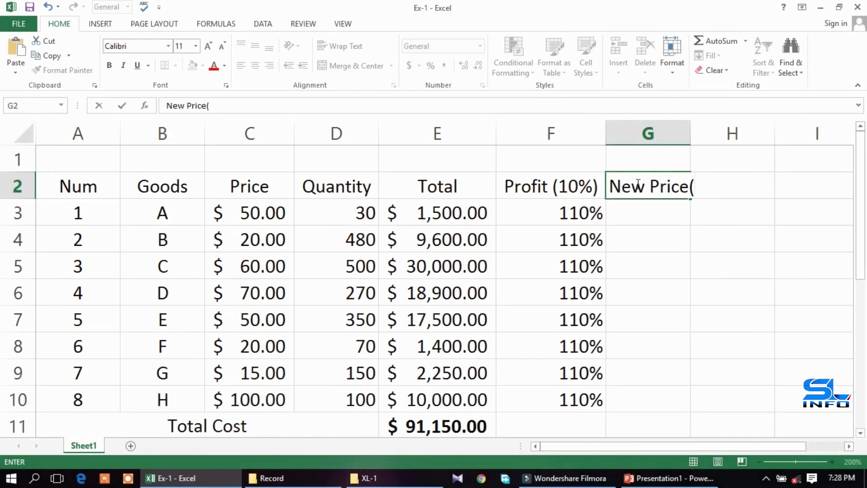
{"action": "key", "text": "BackSpace"}
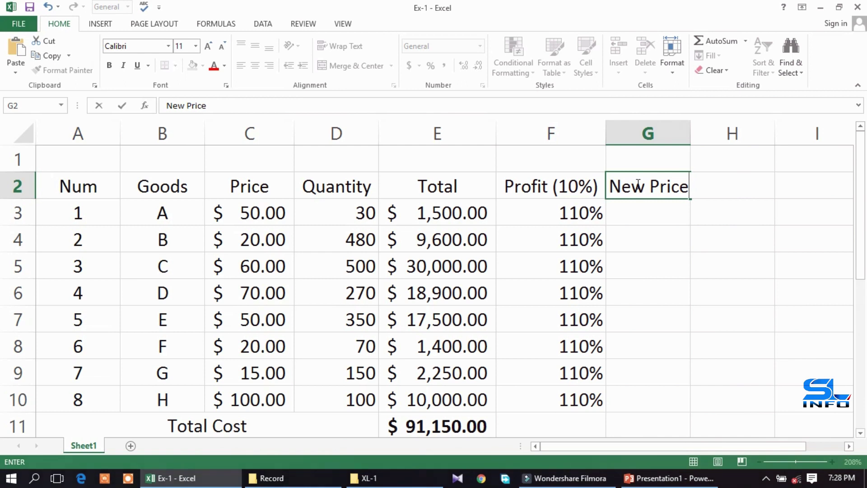
{"action": "key", "text": "Return"}
{"action": "left_click_drag", "start_coordinate": [690, 142], "coordinate": [706, 143]}
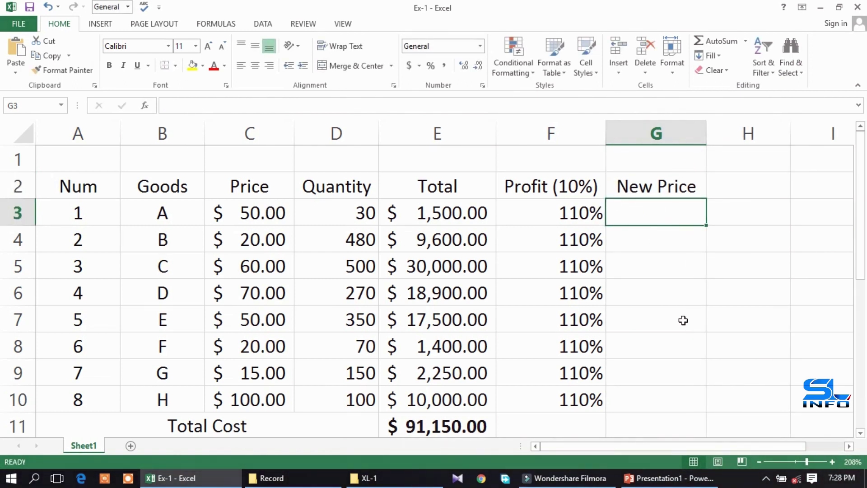
Step: Enter =C3*F3 in G3 and fill it down to G10, giving $55.00 to $110.00
{"action": "left_click_drag", "start_coordinate": [861, 199], "coordinate": [863, 273]}
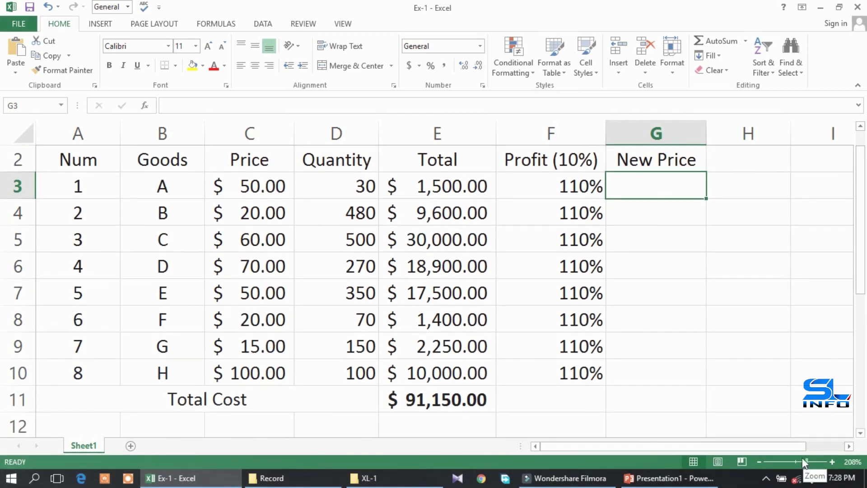
{"action": "left_click", "coordinate": [802, 460]}
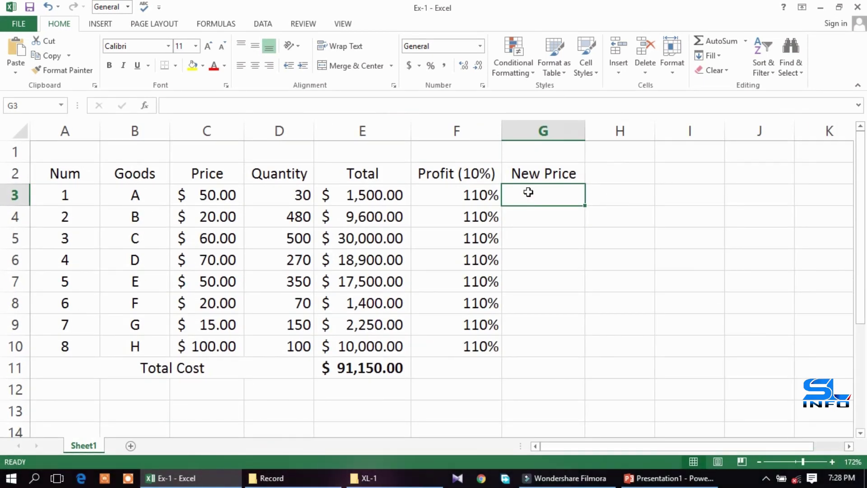
{"action": "type", "text": "="}
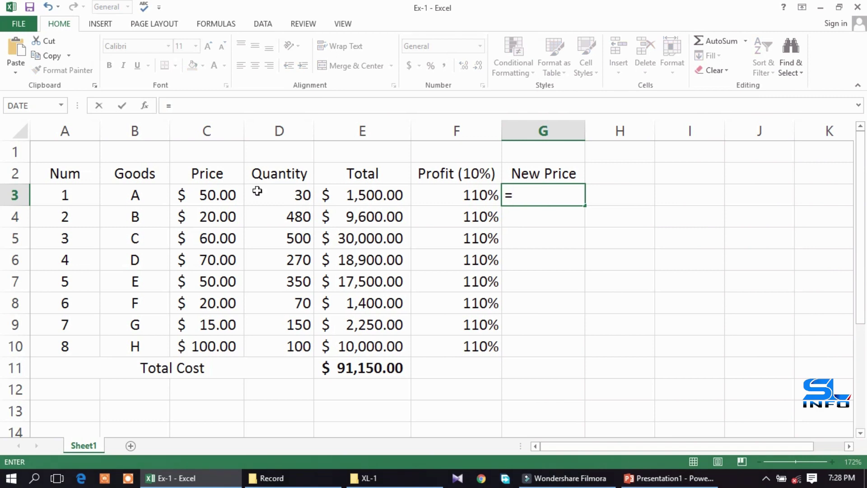
{"action": "left_click", "coordinate": [193, 200]}
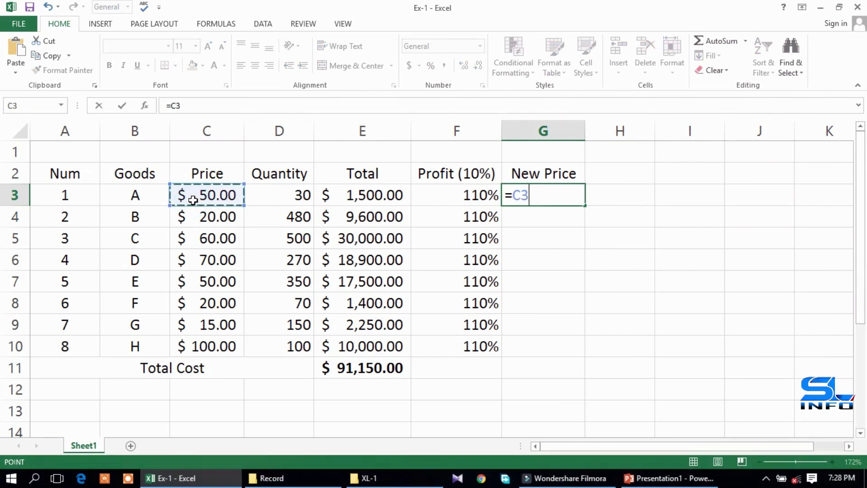
{"action": "type", "text": "*"}
{"action": "left_click", "coordinate": [465, 194]}
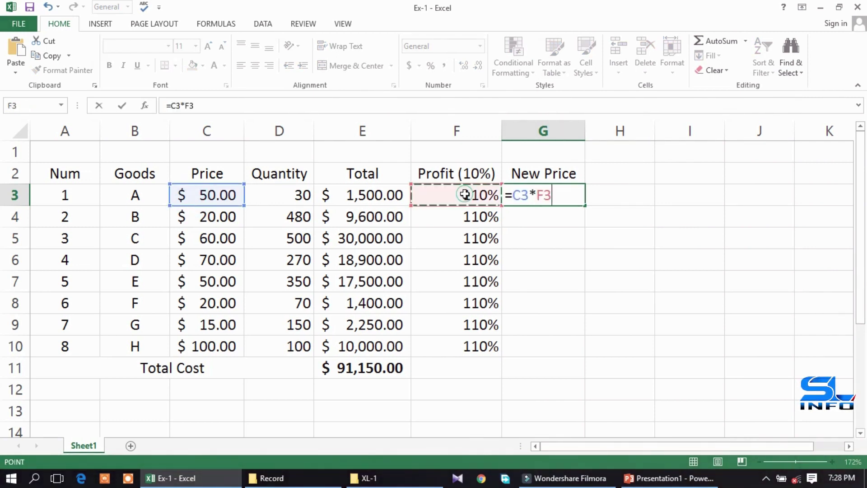
{"action": "key", "text": "Return"}
{"action": "left_click", "coordinate": [538, 198]}
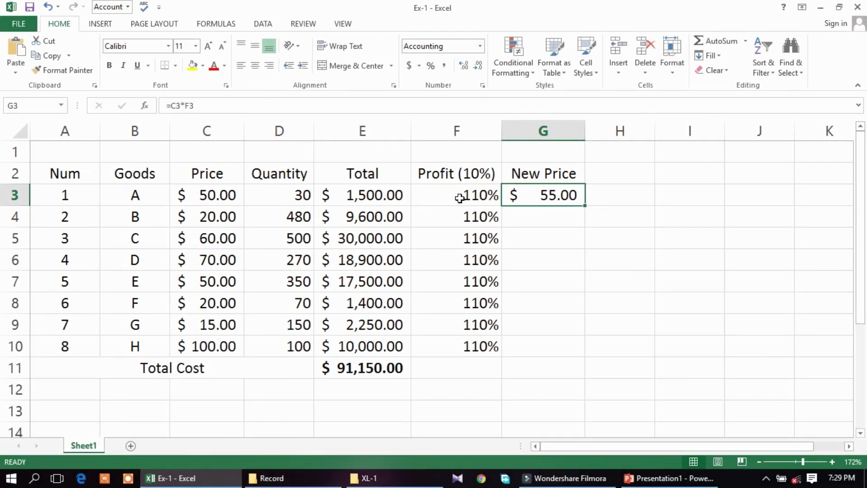
{"action": "left_click_drag", "start_coordinate": [583, 204], "coordinate": [580, 353]}
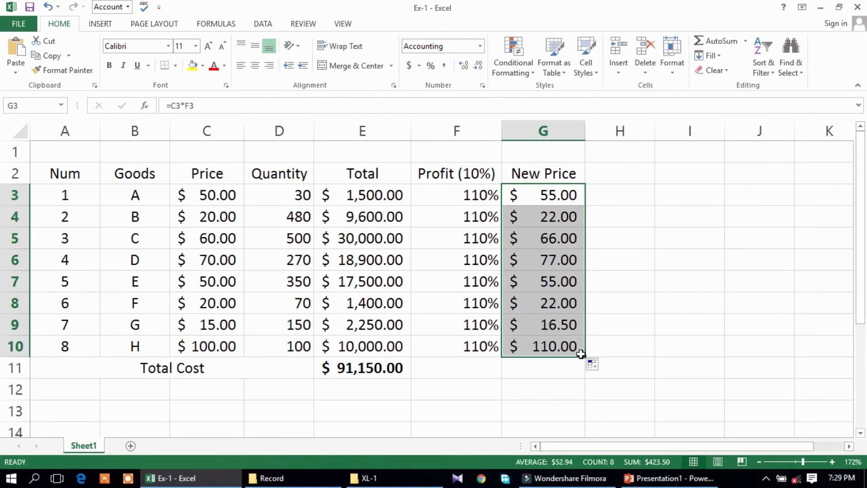
{"action": "left_click", "coordinate": [598, 196]}
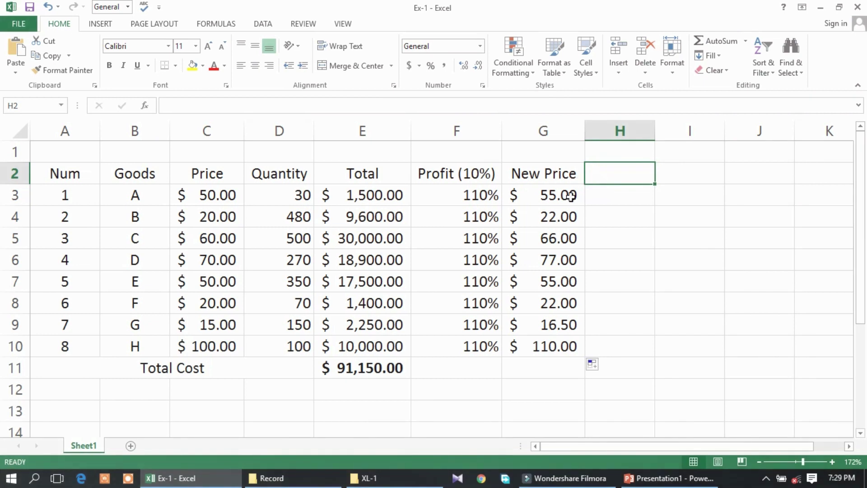
Step: Head column H Total and fill =D3*G3 down H3:H10, giving $1,650.00 to $11,000.00
{"action": "type", "text": "To"}
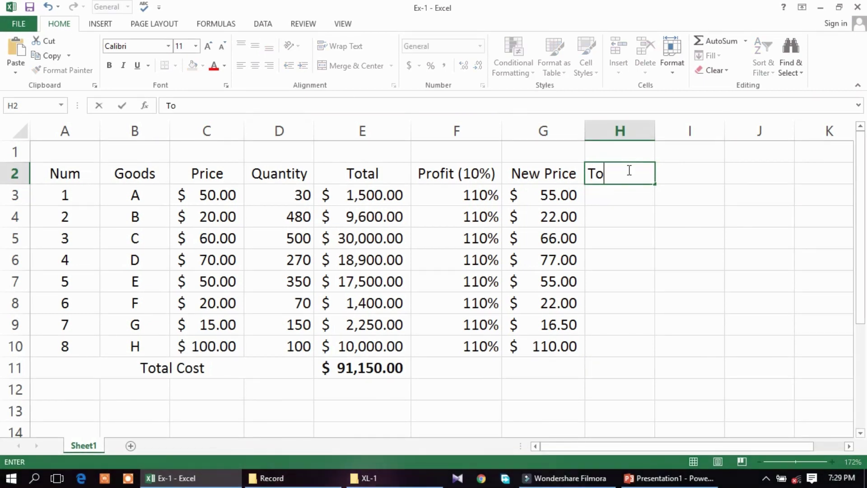
{"action": "type", "text": "tal"}
{"action": "key", "text": "Return"}
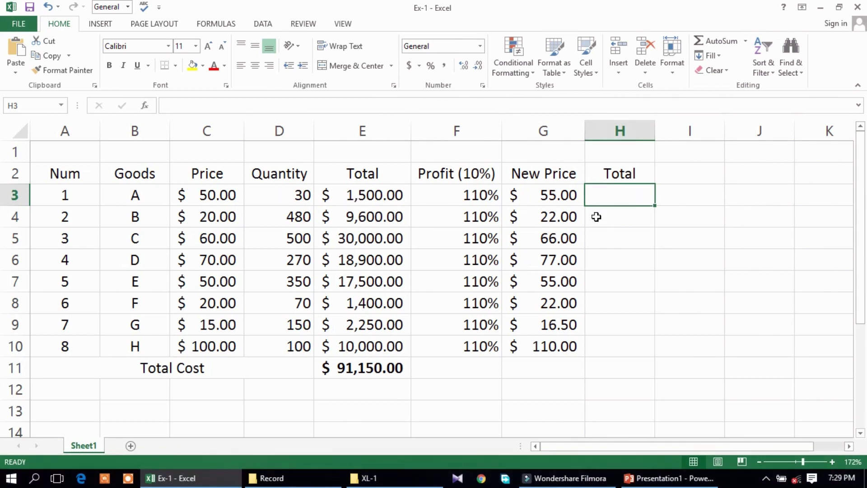
{"action": "type", "text": "="}
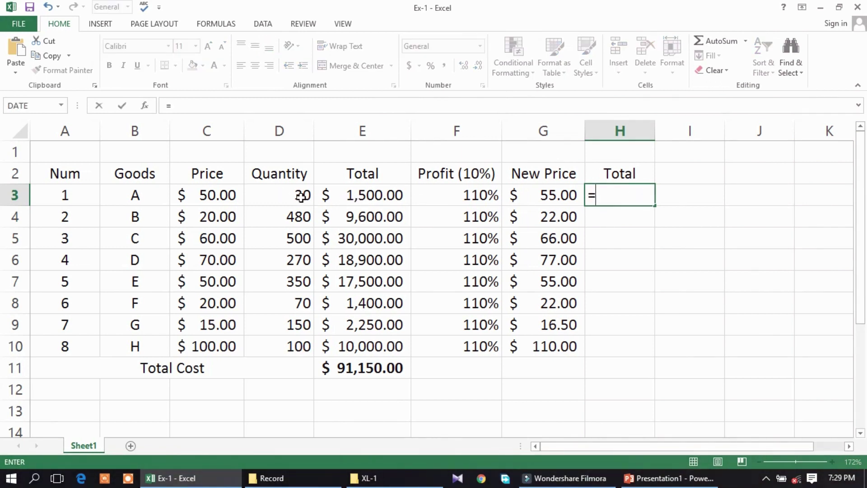
{"action": "left_click", "coordinate": [301, 197]}
{"action": "type", "text": "*"}
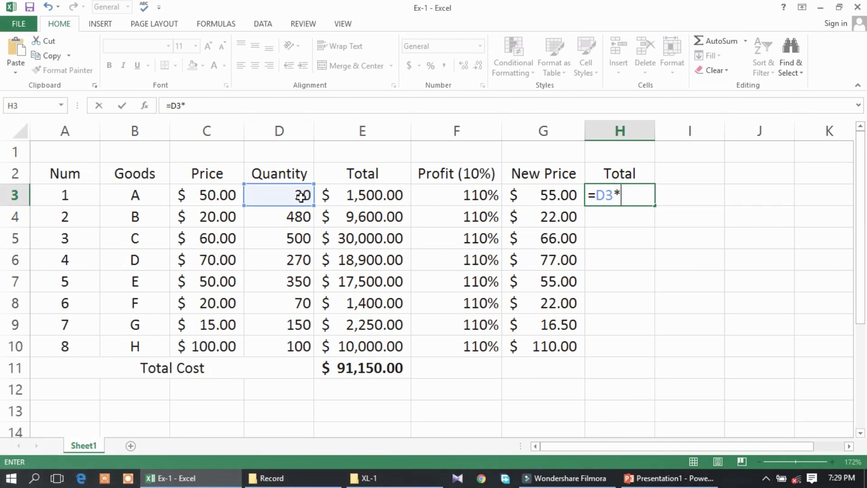
{"action": "left_click", "coordinate": [551, 195]}
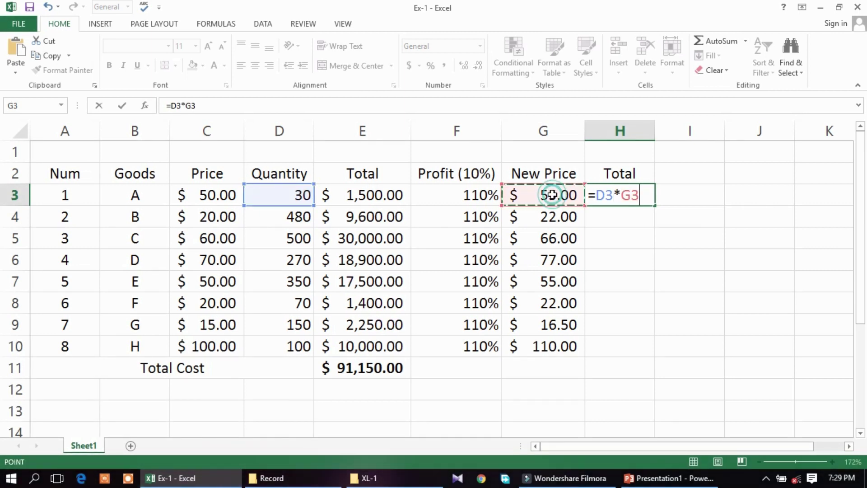
{"action": "key", "text": "Return"}
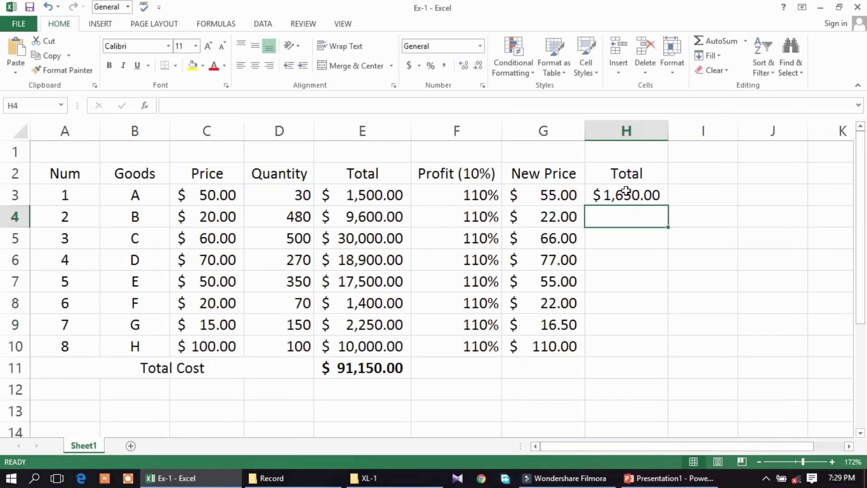
{"action": "left_click_drag", "start_coordinate": [667, 126], "coordinate": [680, 130]}
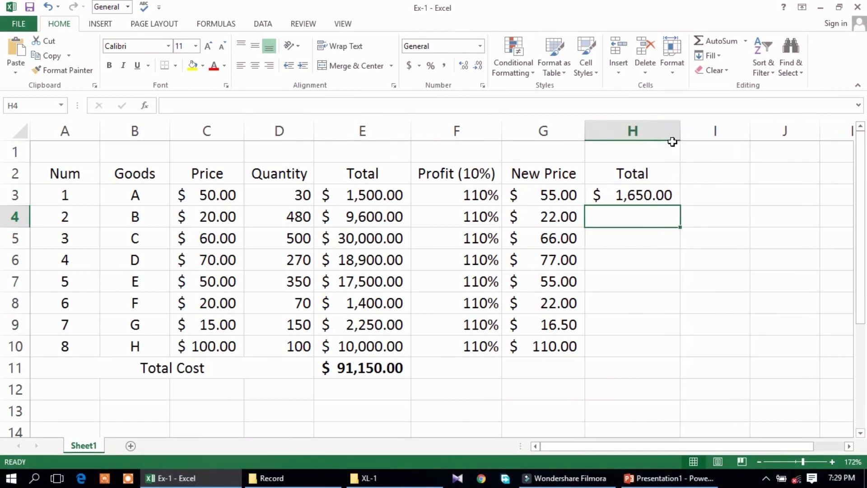
{"action": "left_click", "coordinate": [623, 200]}
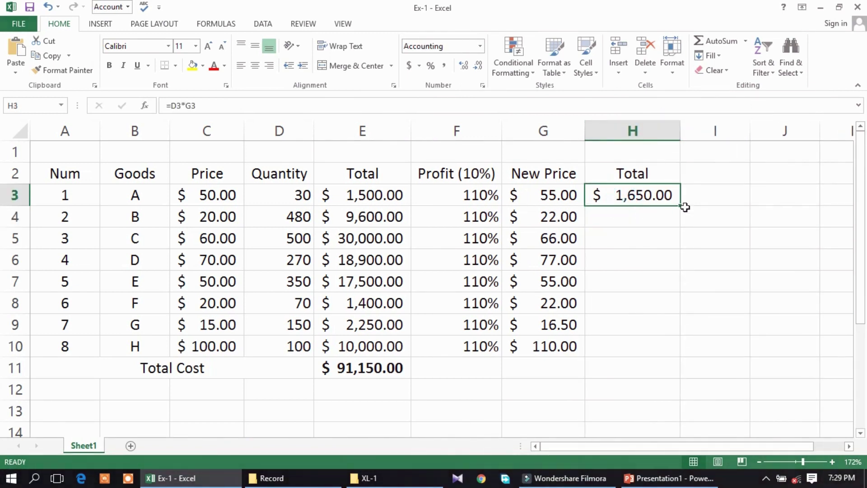
{"action": "left_click_drag", "start_coordinate": [680, 205], "coordinate": [669, 347]}
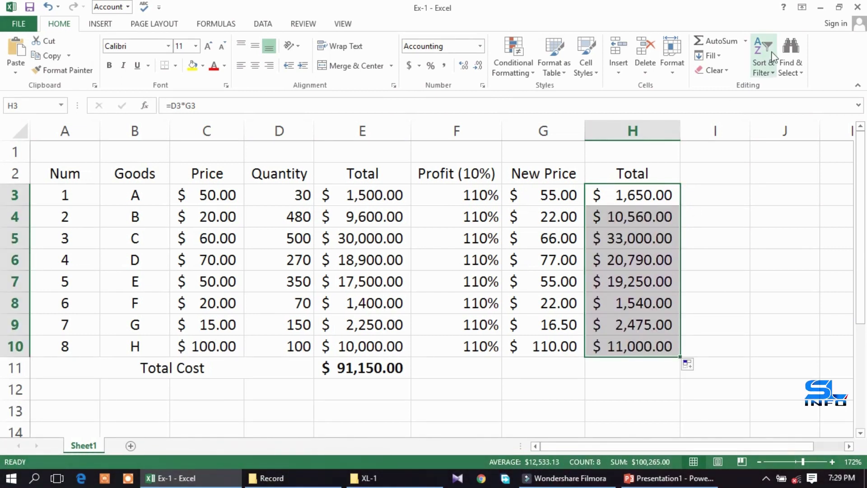
Step: Add a bold =SUM(H3:H10) total of $100,265.00 in H11, widening column H
{"action": "left_click", "coordinate": [714, 42]}
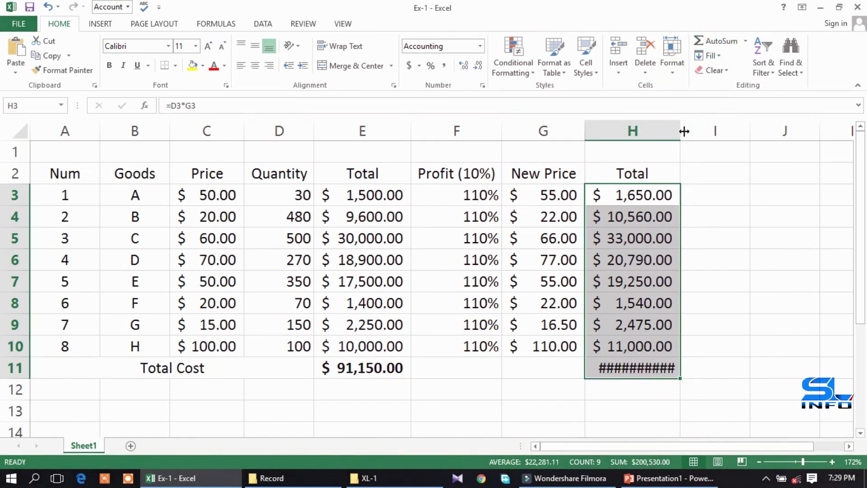
{"action": "left_click_drag", "start_coordinate": [684, 131], "coordinate": [694, 131]}
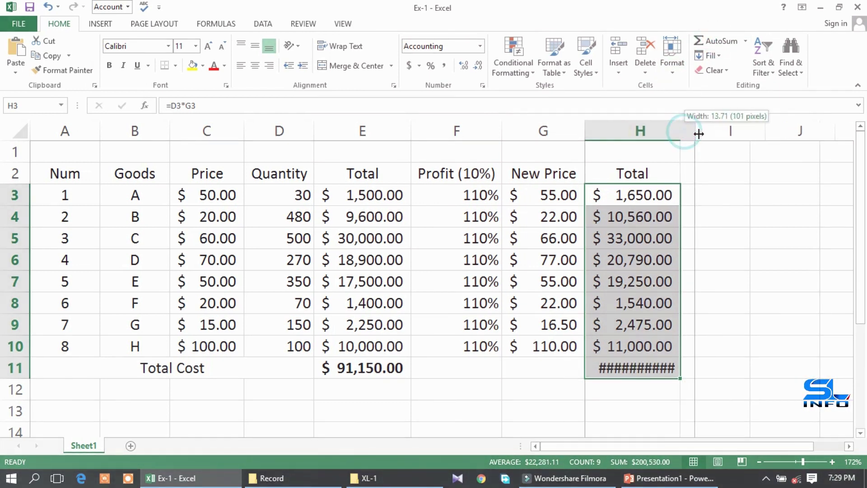
{"action": "left_click", "coordinate": [644, 373]}
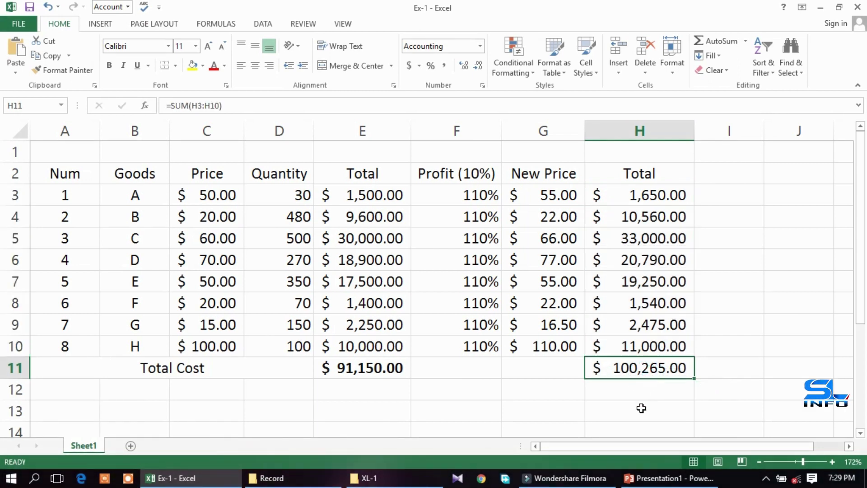
{"action": "left_click", "coordinate": [446, 365]}
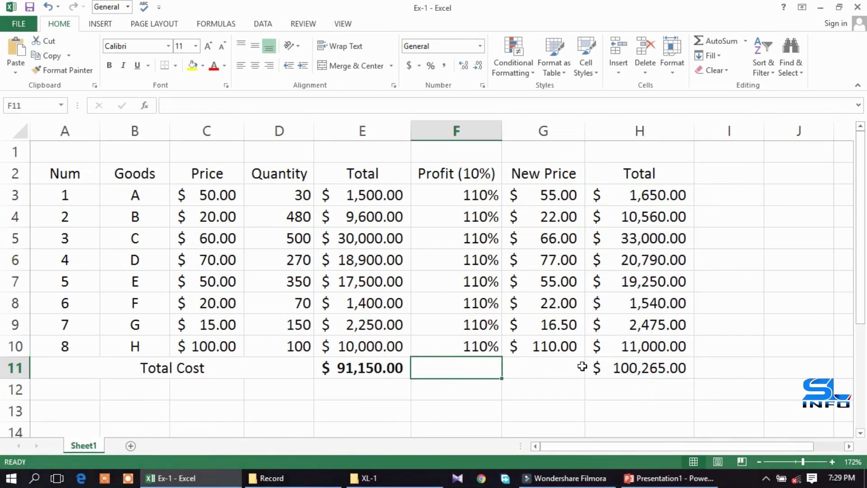
{"action": "left_click", "coordinate": [626, 365]}
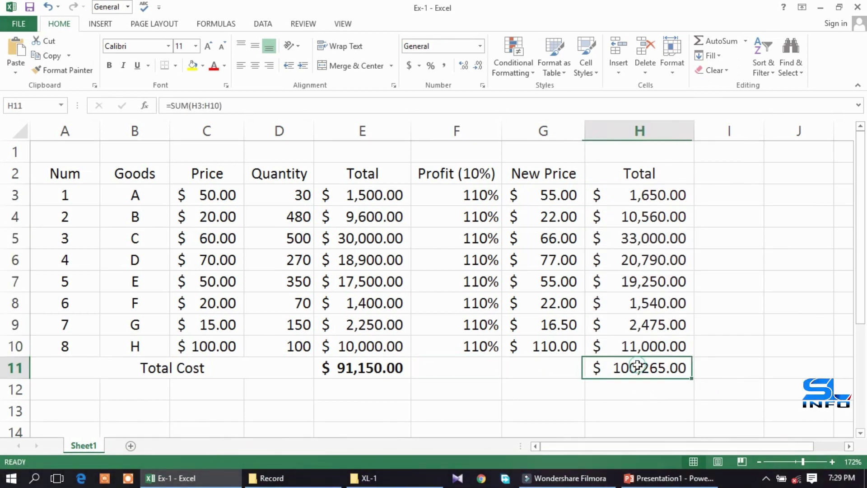
{"action": "left_click", "coordinate": [110, 66]}
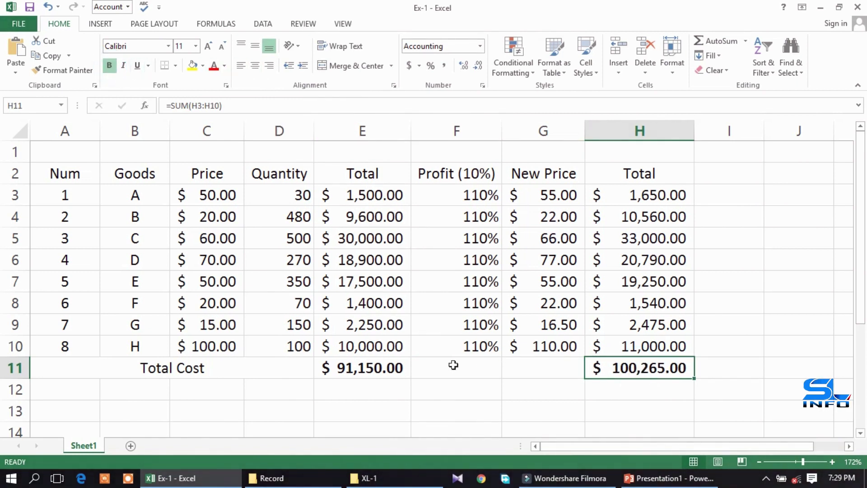
Step: Merge F11:G11 and label it Total Sales
{"action": "left_click_drag", "start_coordinate": [452, 365], "coordinate": [517, 365]}
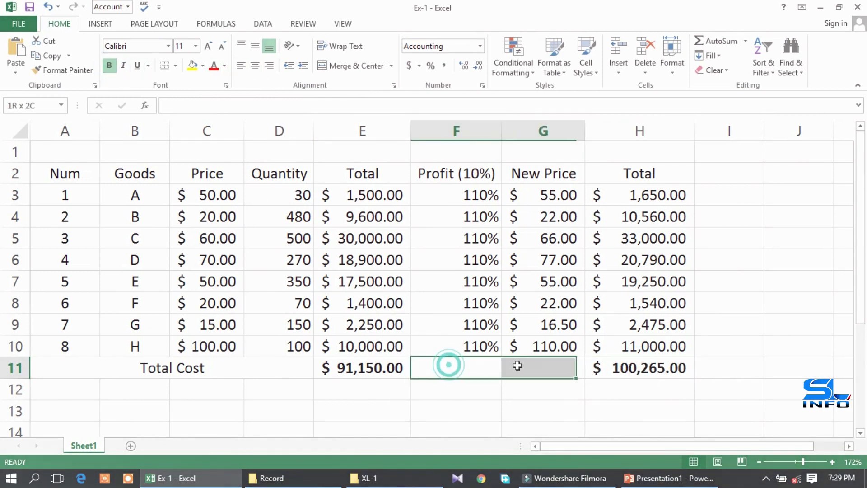
{"action": "left_click", "coordinate": [345, 66]}
{"action": "type", "text": "To"}
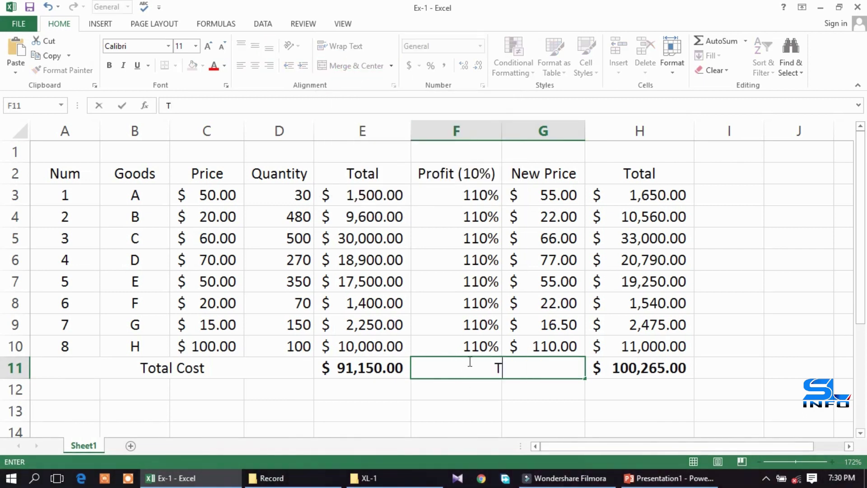
{"action": "type", "text": "tal"}
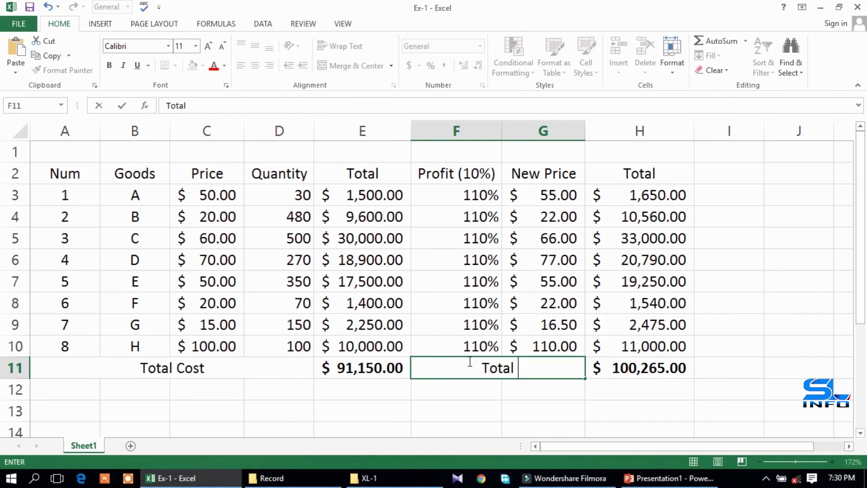
{"action": "type", "text": " Sales"}
{"action": "key", "text": "Return"}
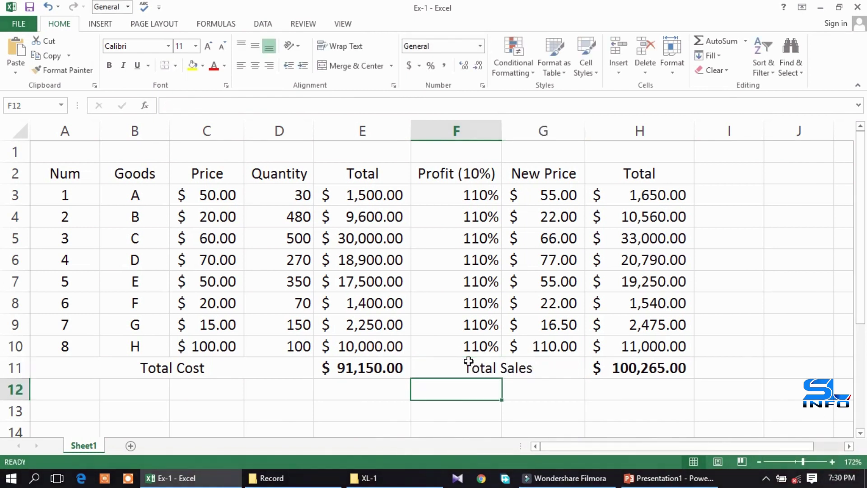
Step: Merge and centre row 1 across A to H and enter the title ABC COMPANY
{"action": "left_click_drag", "start_coordinate": [67, 161], "coordinate": [628, 157]}
{"action": "left_click", "coordinate": [341, 66]}
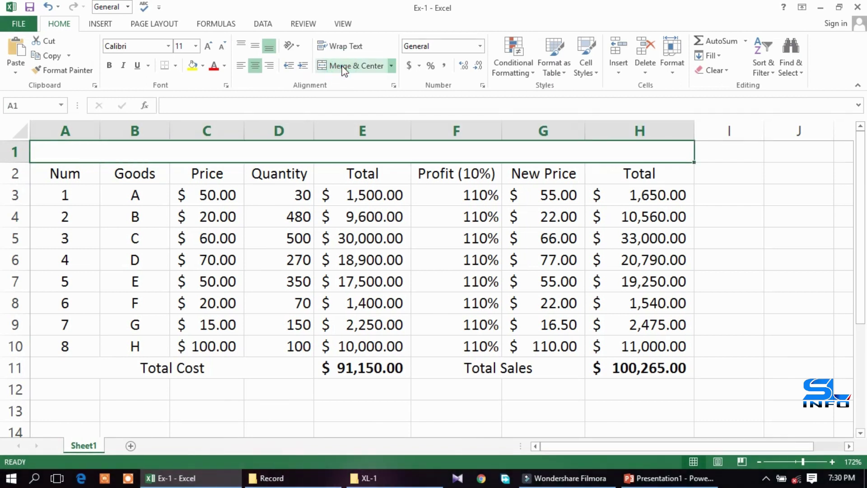
{"action": "type", "text": "ABC"}
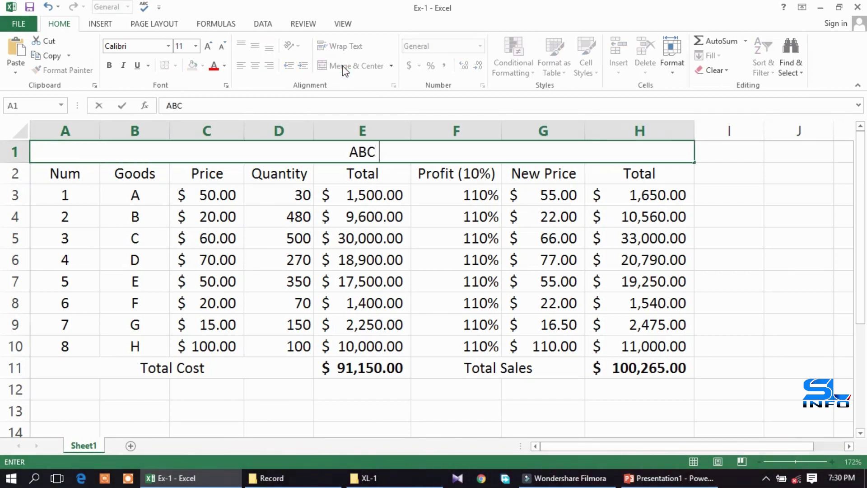
{"action": "type", "text": " COMPANY"}
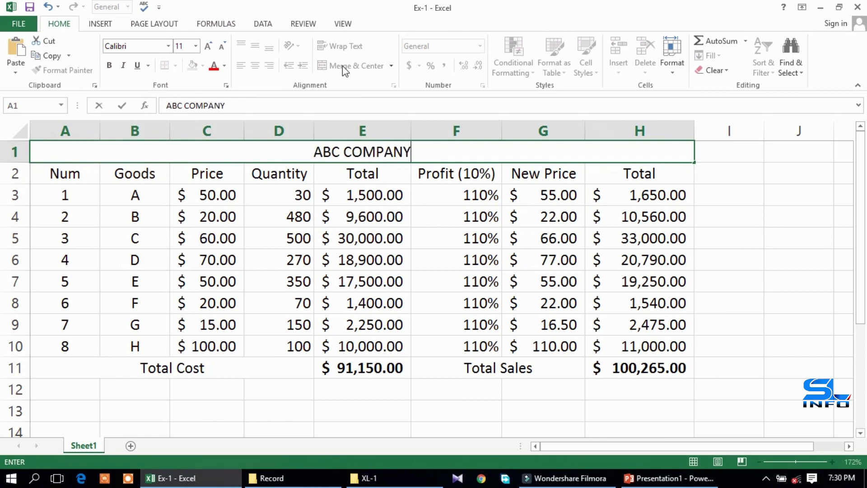
{"action": "key", "text": "Return"}
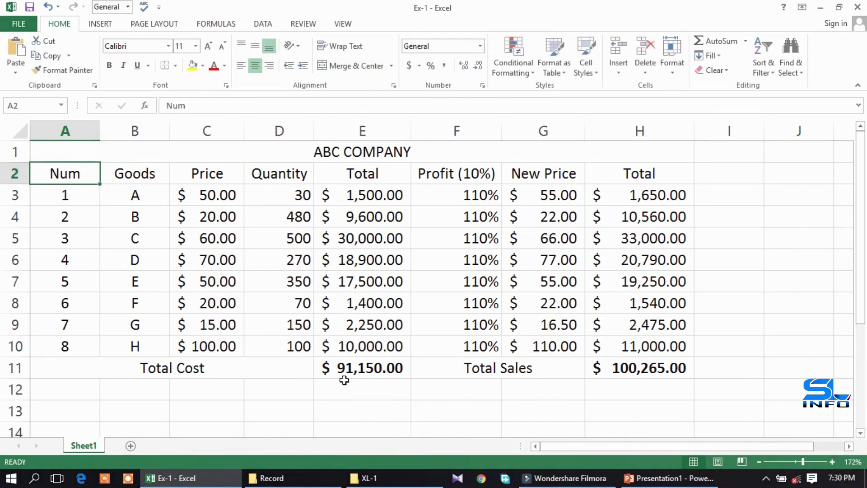
{"action": "left_click", "coordinate": [155, 149]}
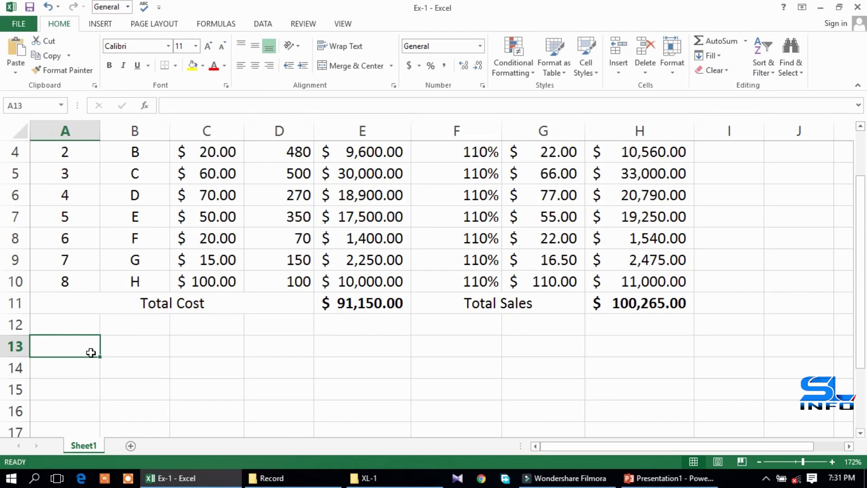
Step: Merge and centre A13:G13 and label it Total Profit
{"action": "left_click_drag", "start_coordinate": [90, 352], "coordinate": [487, 359]}
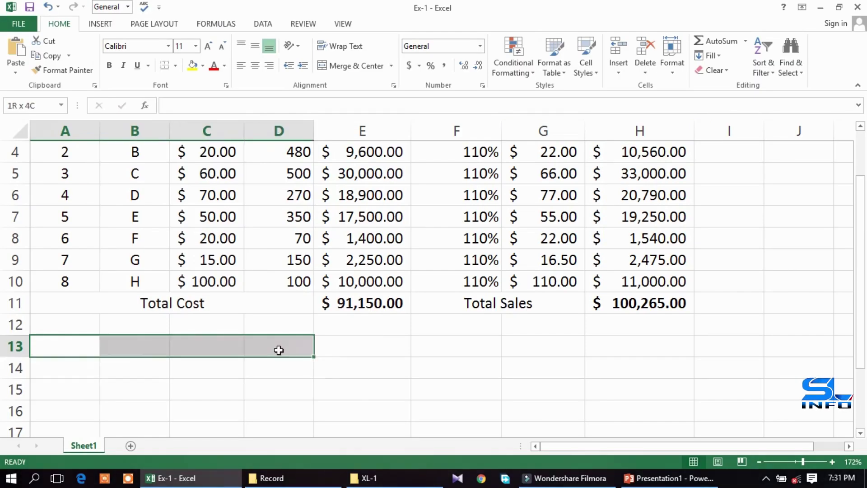
{"action": "left_click", "coordinate": [339, 66]}
{"action": "type", "text": "Tot"}
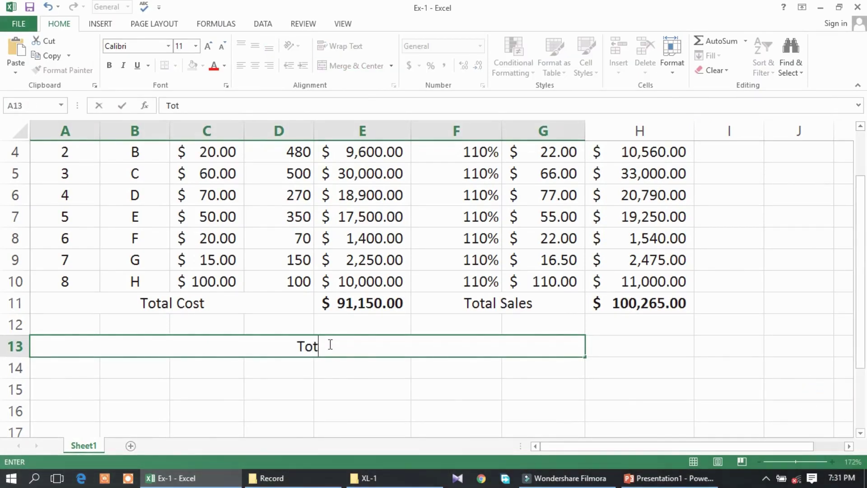
{"action": "type", "text": "al Profit"}
{"action": "key", "text": "Return"}
{"action": "left_click", "coordinate": [327, 344]}
Step: Enter =H11-E11 in H13 to show a Total Profit of $9,115.00
{"action": "left_click", "coordinate": [621, 347]}
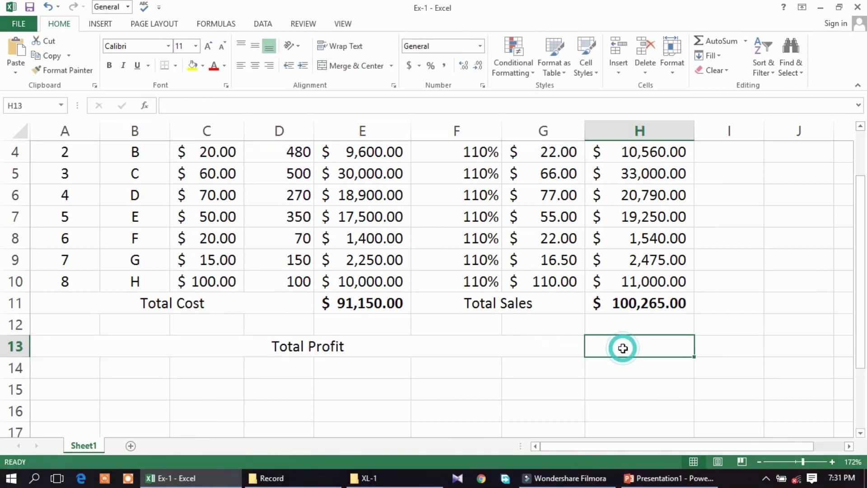
{"action": "type", "text": "="}
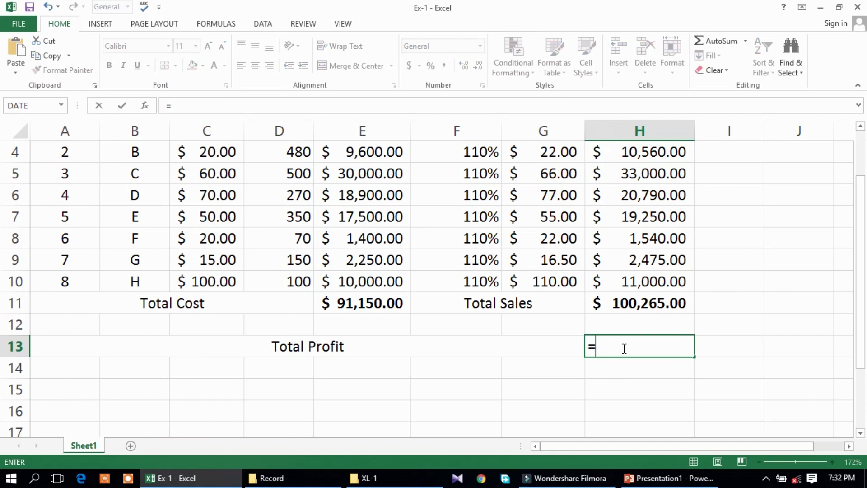
{"action": "left_click", "coordinate": [644, 303]}
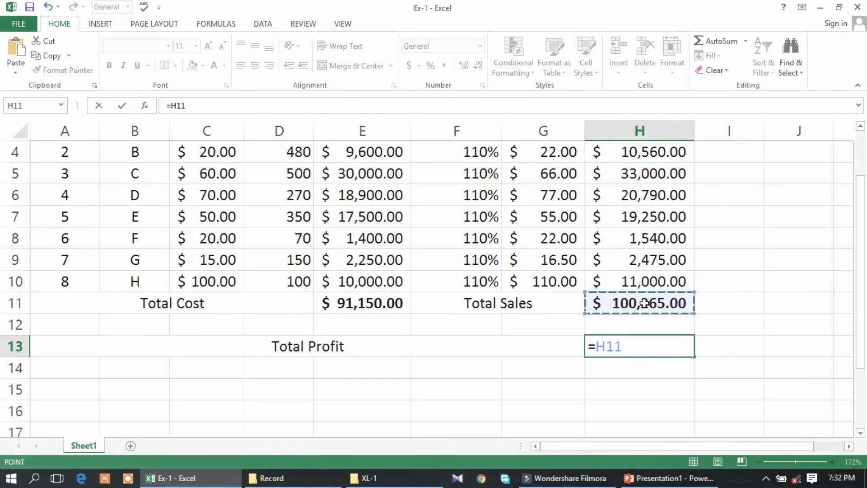
{"action": "type", "text": "-"}
{"action": "left_click", "coordinate": [360, 303]}
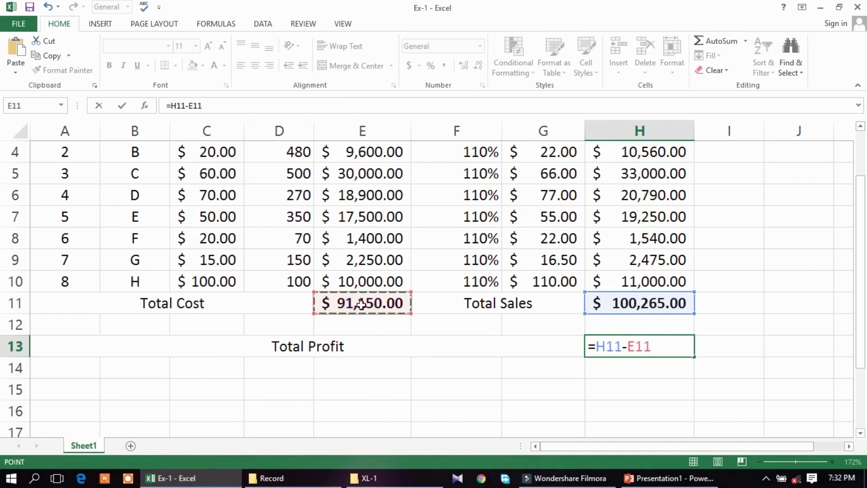
{"action": "key", "text": "Return"}
{"action": "left_click", "coordinate": [645, 347]}
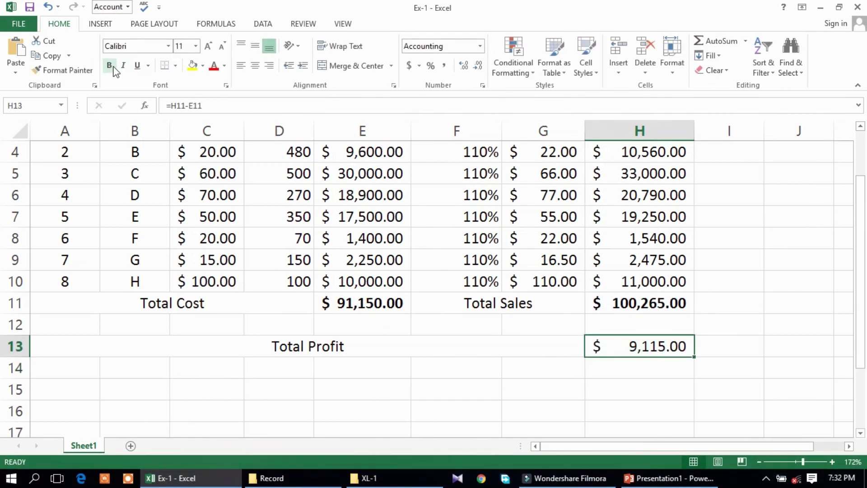
{"action": "left_click", "coordinate": [502, 354]}
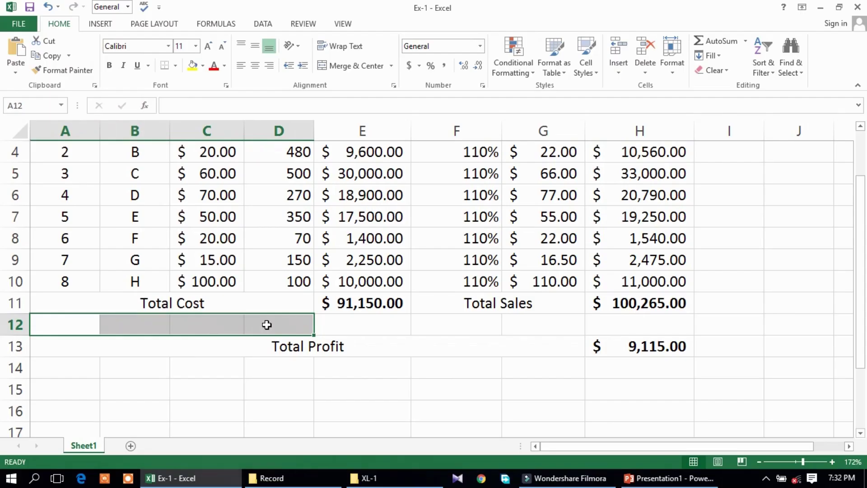
Step: Type Per item cost in A12 and merge and centre it across A12:D12
{"action": "type", "text": "P"}
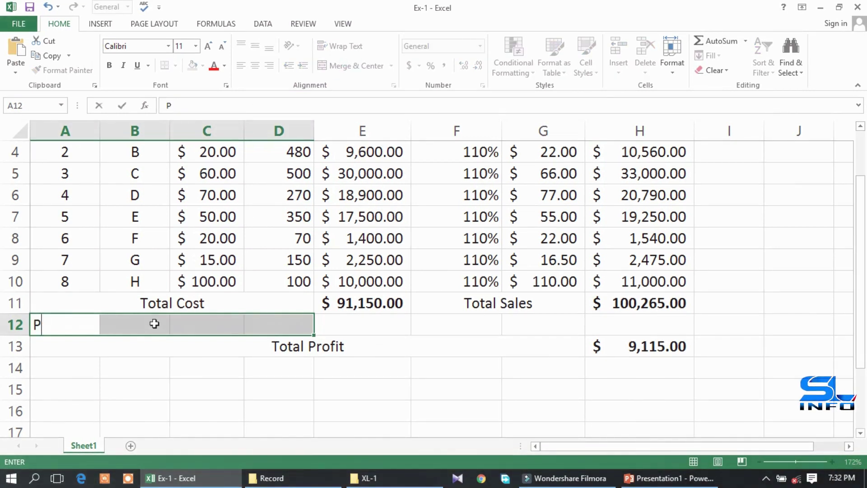
{"action": "type", "text": "er item cost"}
{"action": "left_click_drag", "start_coordinate": [58, 326], "coordinate": [307, 324]}
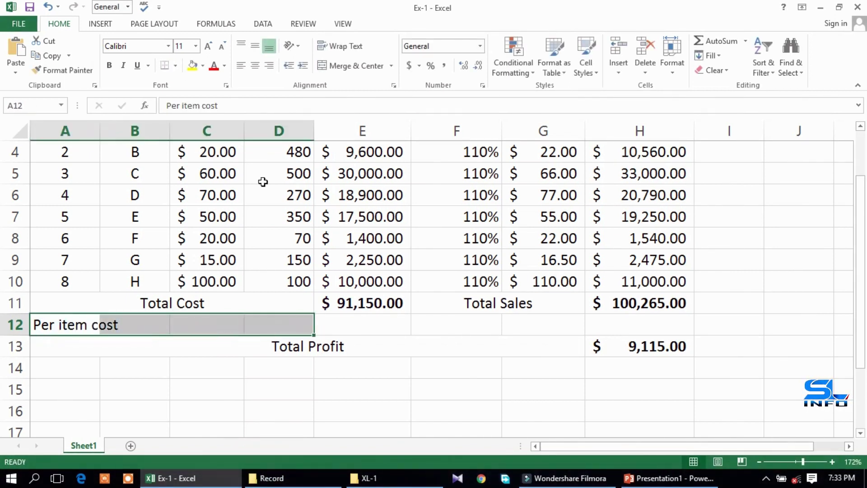
{"action": "left_click", "coordinate": [339, 65]}
{"action": "left_click", "coordinate": [358, 326]}
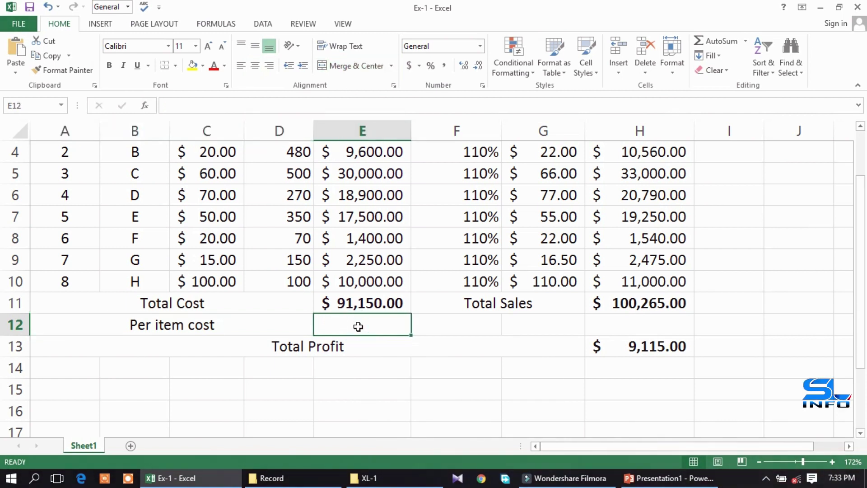
Step: Enter =E11/8 in E12 to show the per-item cost of $11,393.75
{"action": "type", "text": "="}
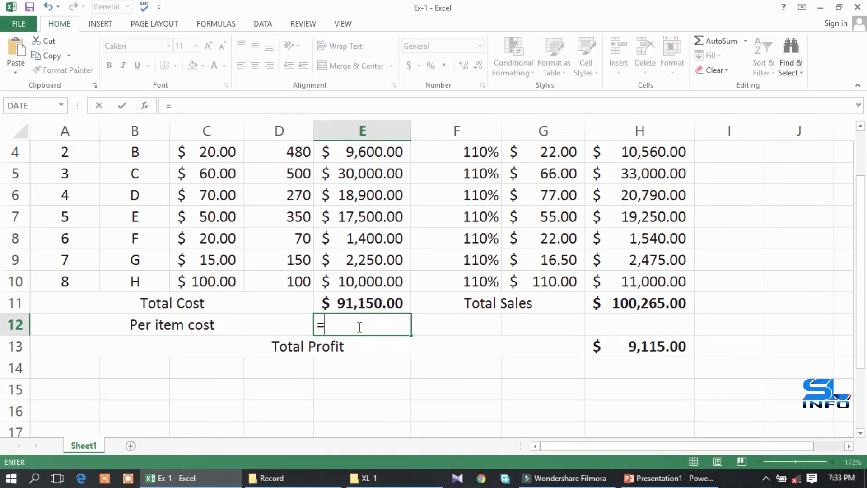
{"action": "left_click", "coordinate": [358, 304]}
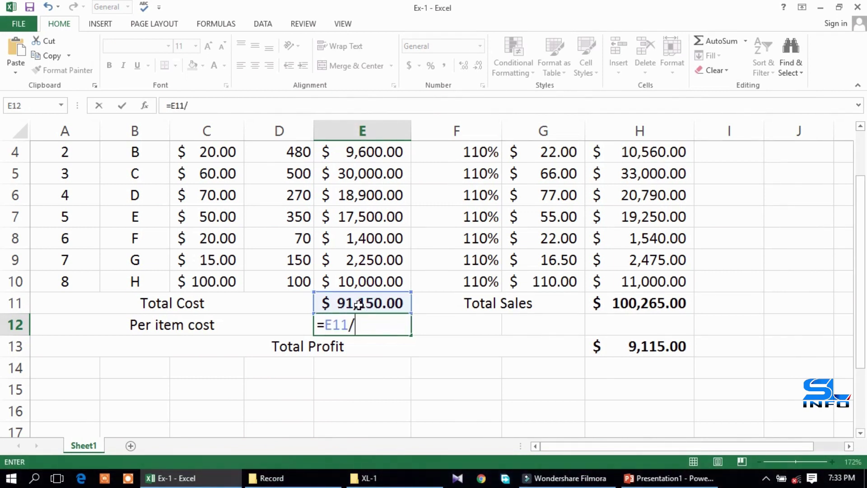
{"action": "type", "text": "8"}
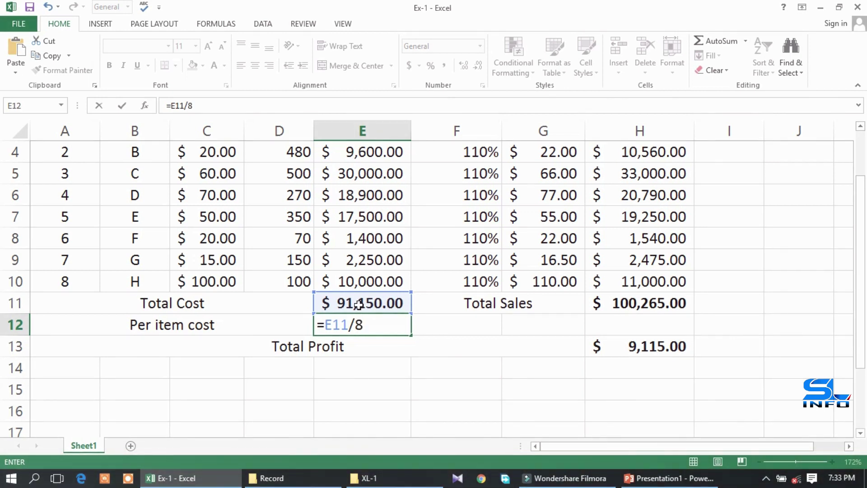
{"action": "key", "text": "Return"}
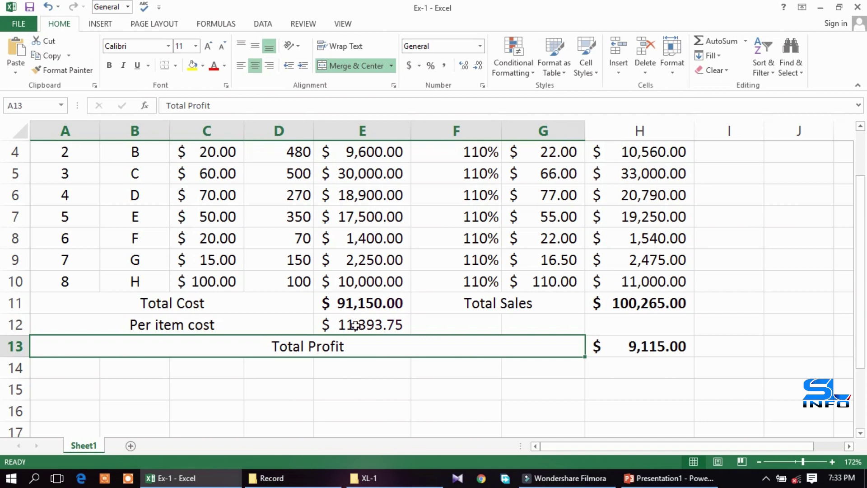
{"action": "left_click", "coordinate": [355, 325]}
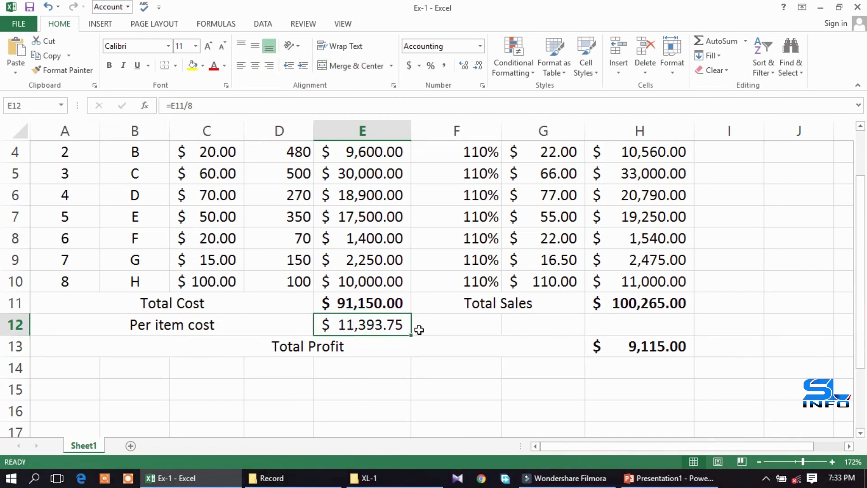
{"action": "left_click_drag", "start_coordinate": [419, 330], "coordinate": [552, 326]}
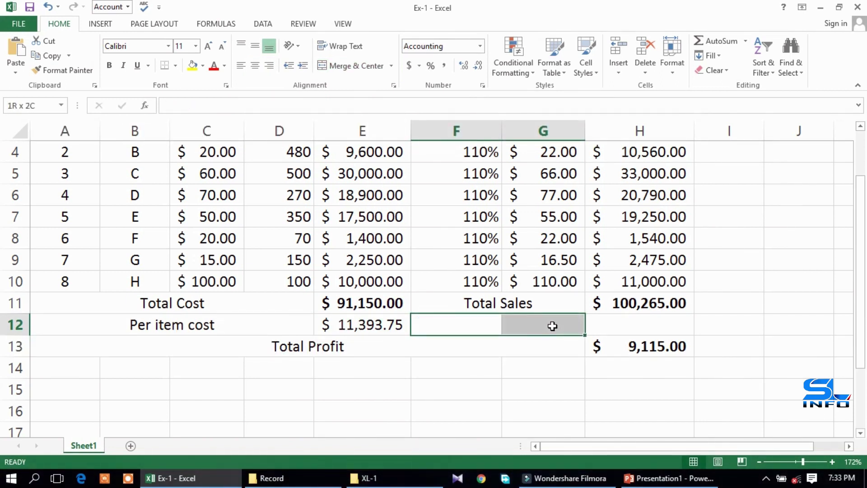
Step: Merge F12:G12 and label it 'Per iterm sale'
{"action": "left_click", "coordinate": [350, 65]}
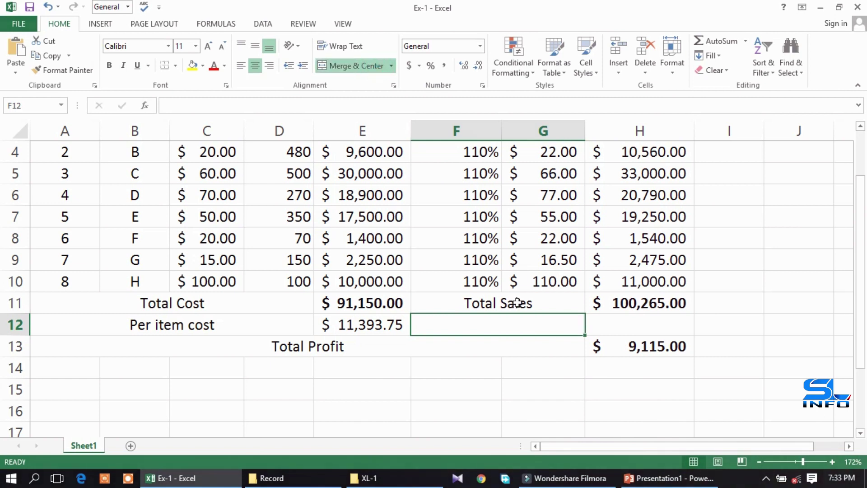
{"action": "type", "text": "Profit (10%)"}
{"action": "type", "text": "er"}
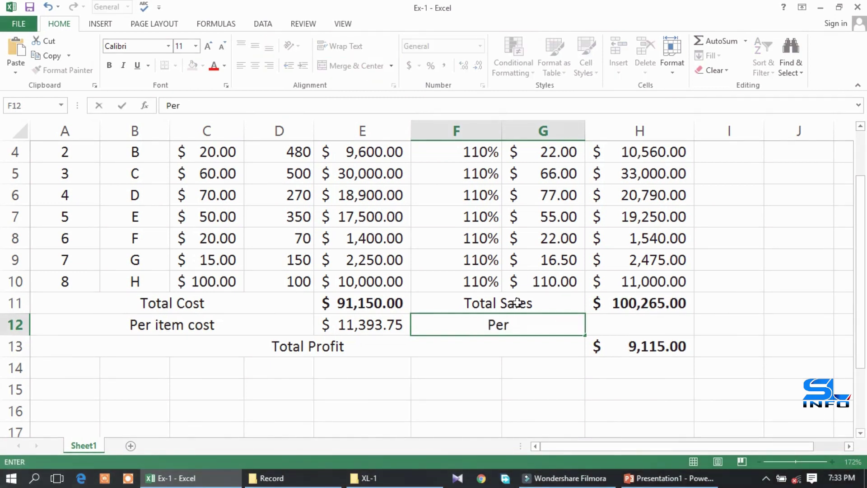
{"action": "type", "text": " I"}
{"action": "type", "text": "iterm"}
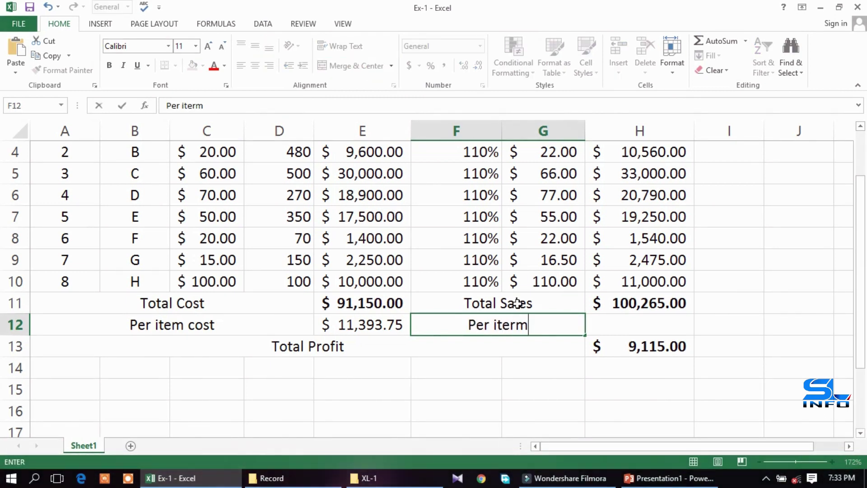
{"action": "type", "text": "sale"}
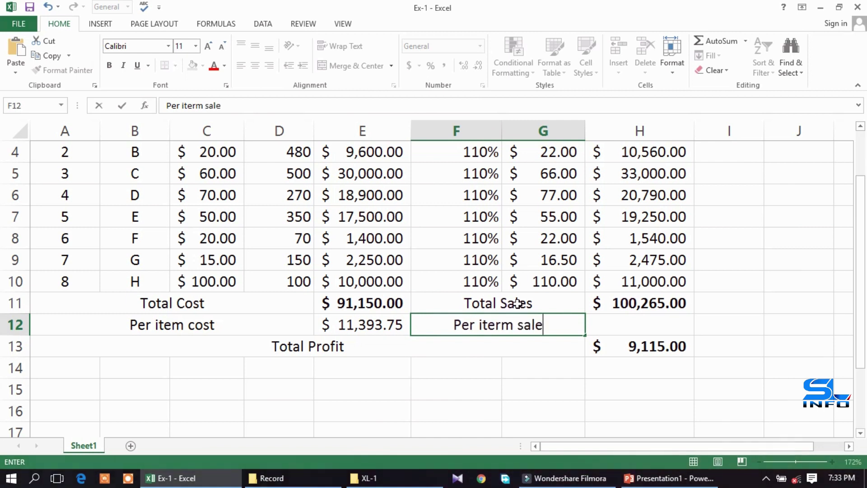
{"action": "left_click", "coordinate": [611, 324]}
Step: Enter =H11/8 in H12 to show the per-item sale of $12,533.13
{"action": "type", "text": "="}
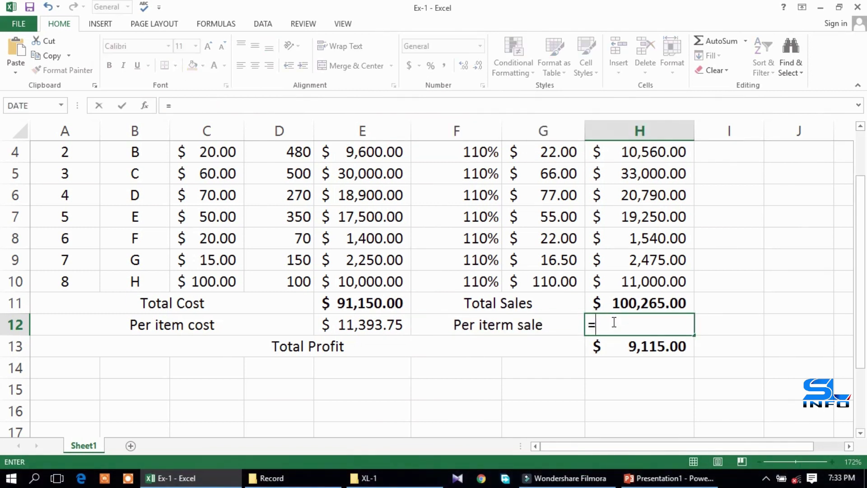
{"action": "left_click", "coordinate": [622, 304]}
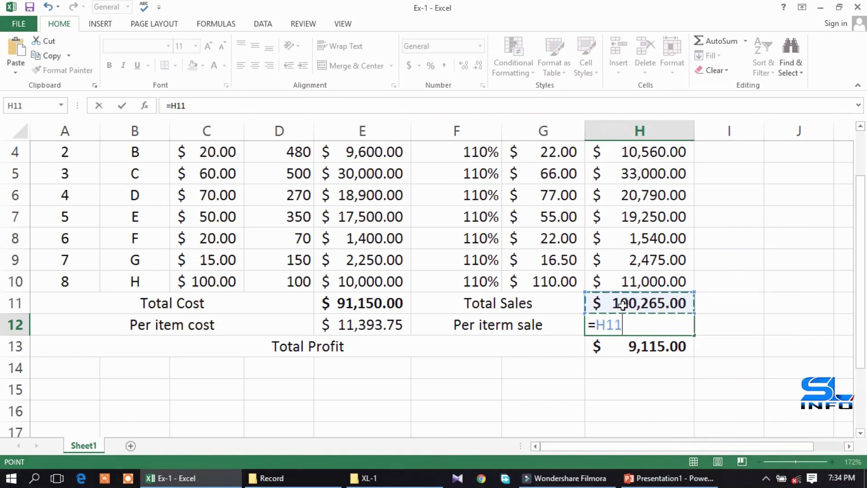
{"action": "type", "text": "/8"}
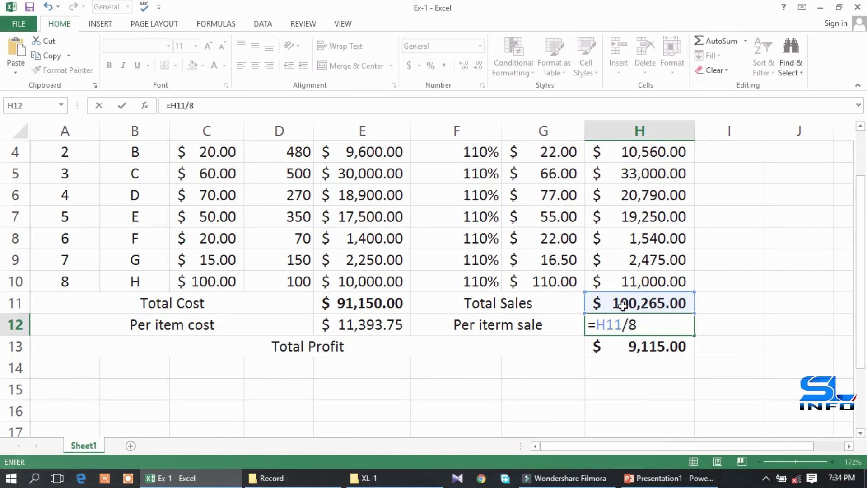
{"action": "key", "text": "Return"}
{"action": "left_click", "coordinate": [638, 328]}
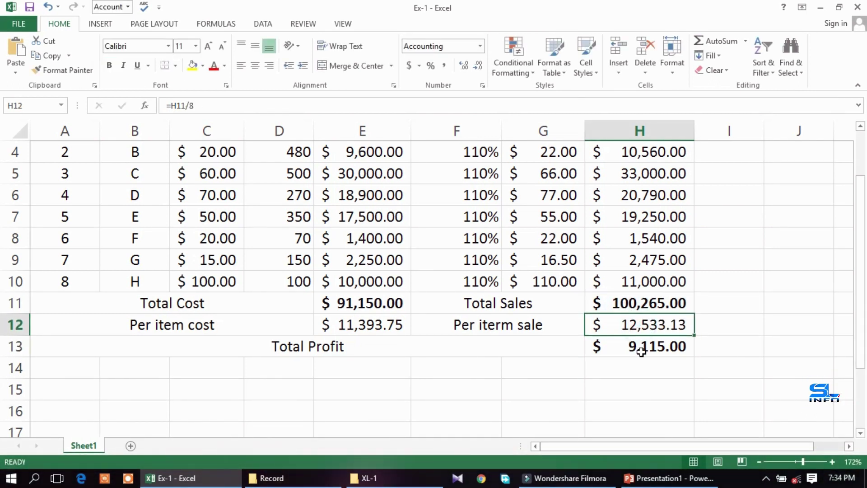
{"action": "left_click", "coordinate": [640, 348]}
{"action": "left_click_drag", "start_coordinate": [860, 311], "coordinate": [860, 266]}
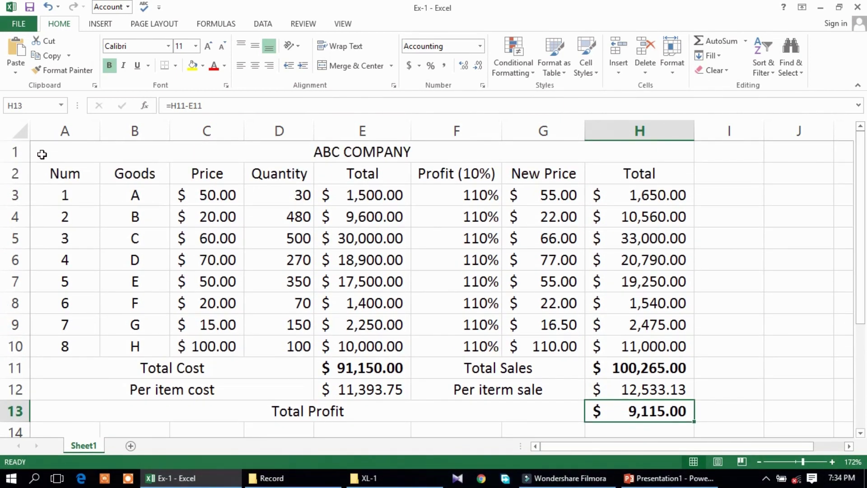
Step: Apply All Borders to the whole table range A1:H13
{"action": "left_click_drag", "start_coordinate": [42, 154], "coordinate": [536, 405]}
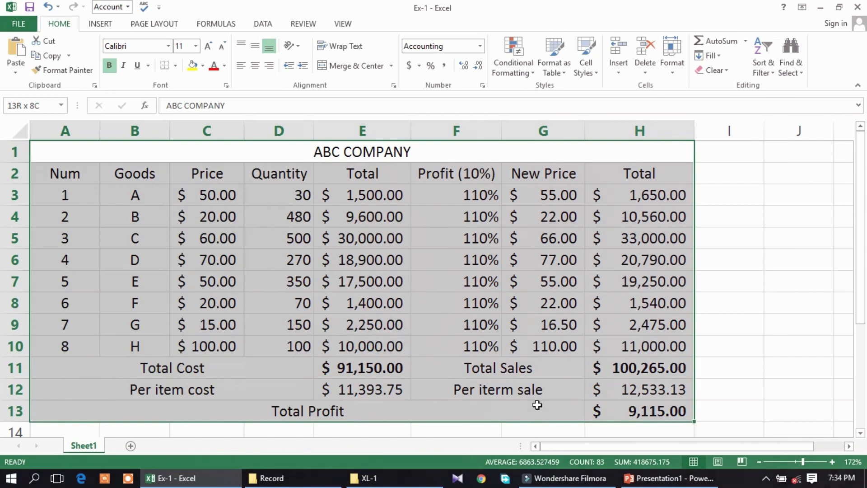
{"action": "left_click", "coordinate": [175, 66]}
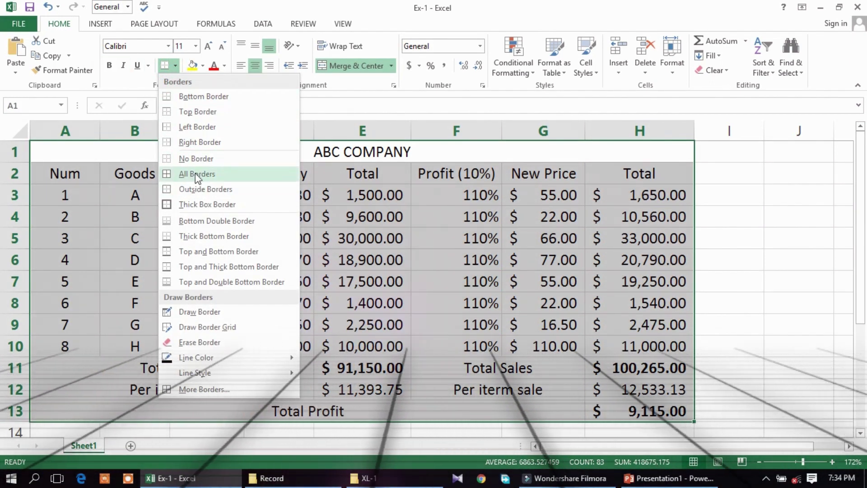
{"action": "left_click", "coordinate": [195, 174]}
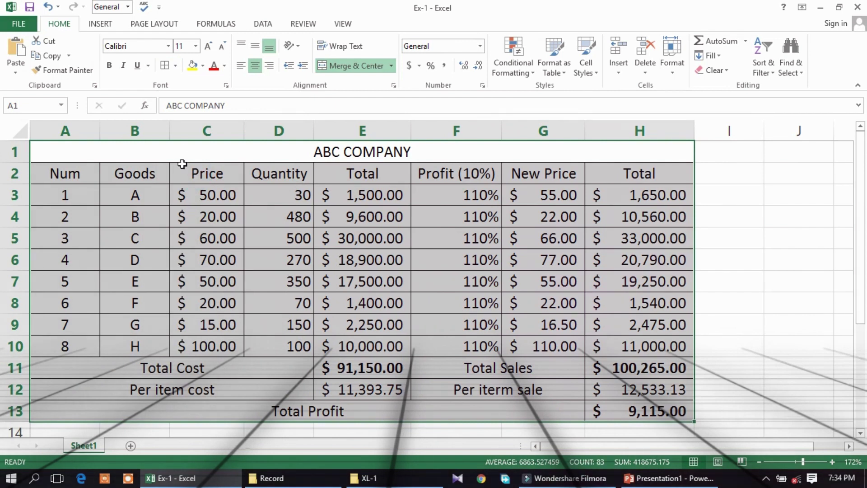
{"action": "left_click", "coordinate": [134, 151]}
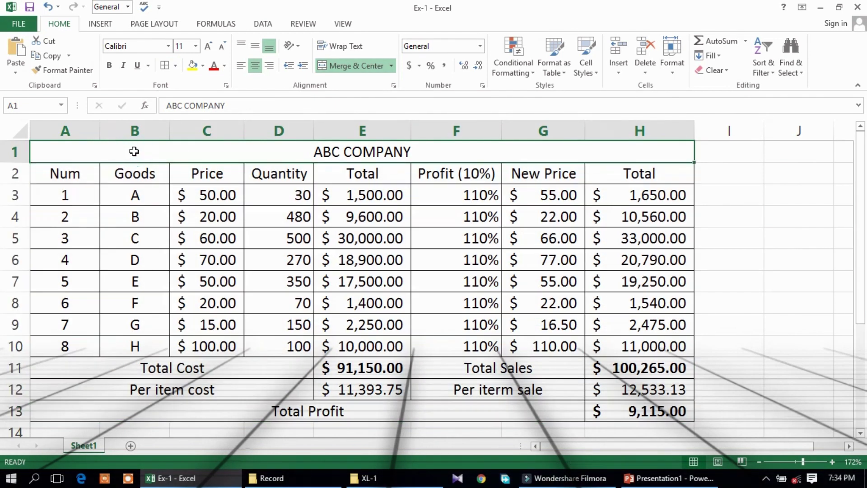
{"action": "left_click", "coordinate": [202, 66]}
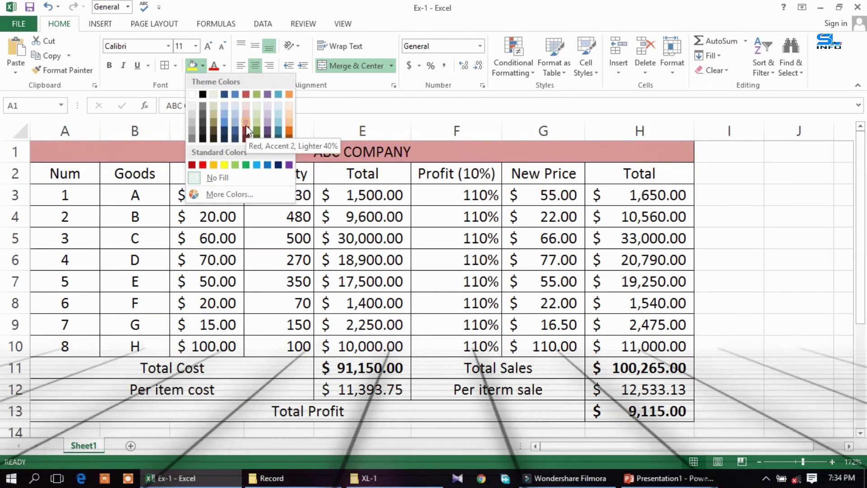
Step: Fill the title row and the header row light olive green
{"action": "left_click", "coordinate": [256, 114]}
{"action": "left_click_drag", "start_coordinate": [63, 174], "coordinate": [640, 173]}
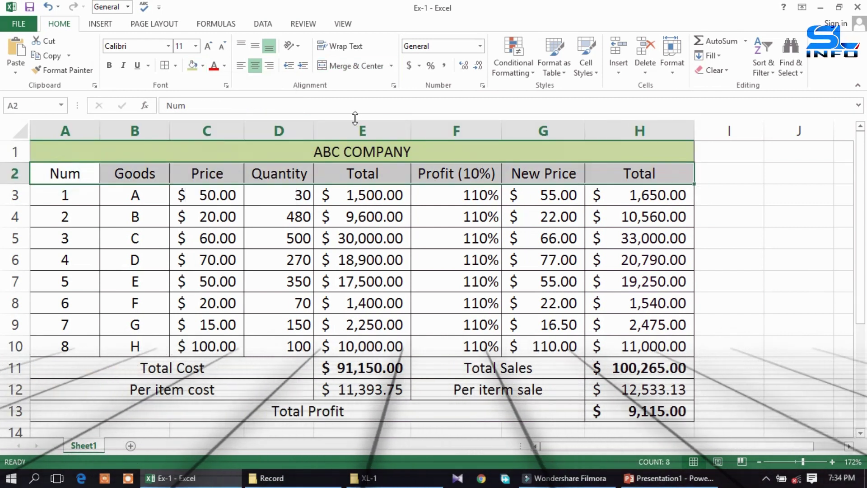
{"action": "left_click", "coordinate": [203, 66]}
{"action": "left_click", "coordinate": [256, 115]}
Step: Fill A3:E12 light pink and F3:H12 light purple
{"action": "mouse_move", "coordinate": [64, 195]}
{"action": "left_mouse_down"}
{"action": "mouse_move", "coordinate": [355, 287]}
{"action": "mouse_move", "coordinate": [362, 389]}
{"action": "left_mouse_up"}
{"action": "left_click", "coordinate": [203, 65]}
{"action": "left_click", "coordinate": [246, 103]}
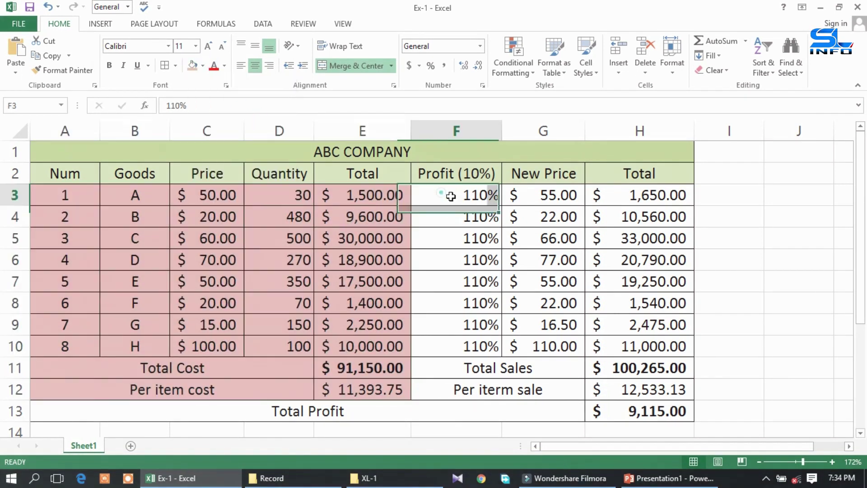
{"action": "left_click_drag", "start_coordinate": [449, 194], "coordinate": [641, 388]}
{"action": "left_click", "coordinate": [202, 66]}
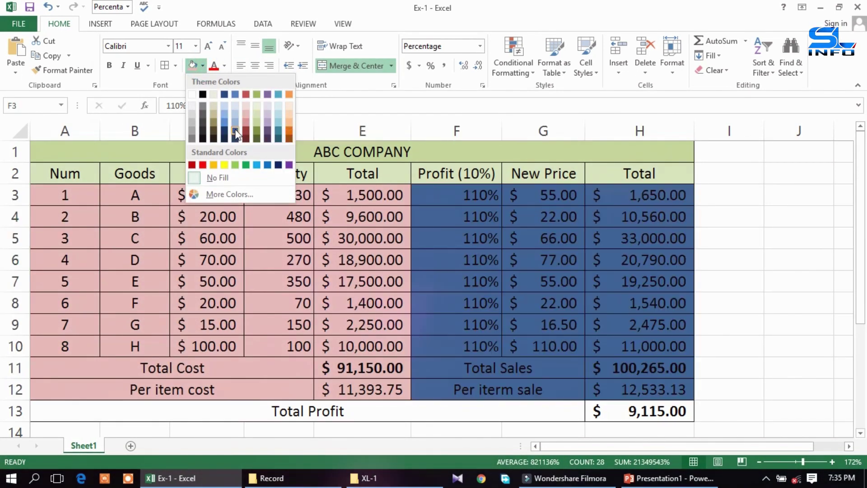
{"action": "left_click", "coordinate": [267, 121]}
Step: Fill the Total Profit row 13 blue
{"action": "left_click_drag", "start_coordinate": [90, 410], "coordinate": [619, 409]}
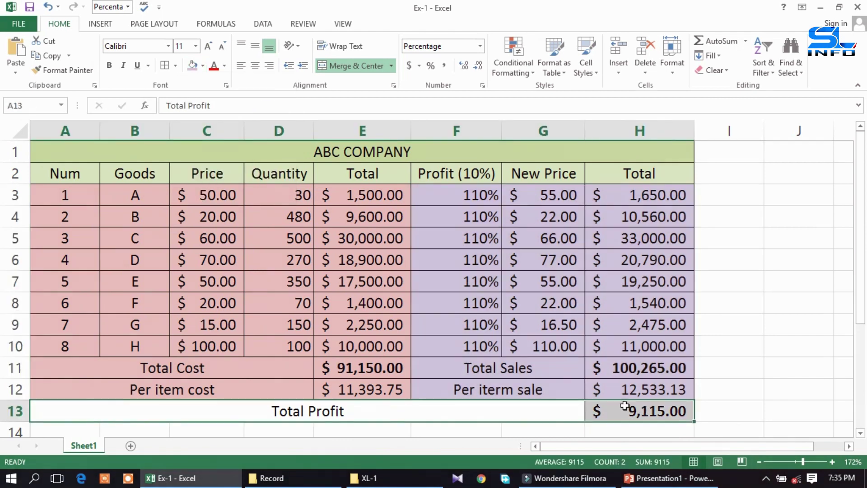
{"action": "left_click", "coordinate": [203, 66]}
{"action": "left_click", "coordinate": [224, 123]}
{"action": "left_click", "coordinate": [758, 303]}
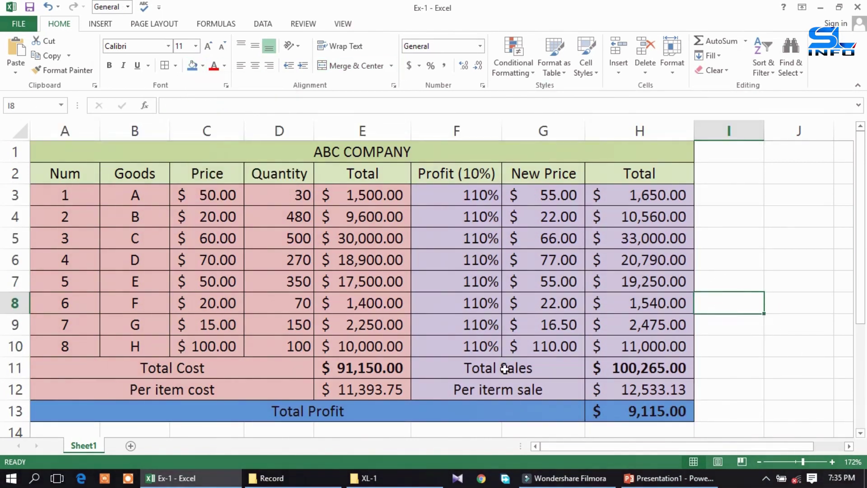
Step: Fill the Total Cost, Per item cost, Total Sales and Per iterm sale labels light peach
{"action": "left_click_drag", "start_coordinate": [128, 366], "coordinate": [236, 391]}
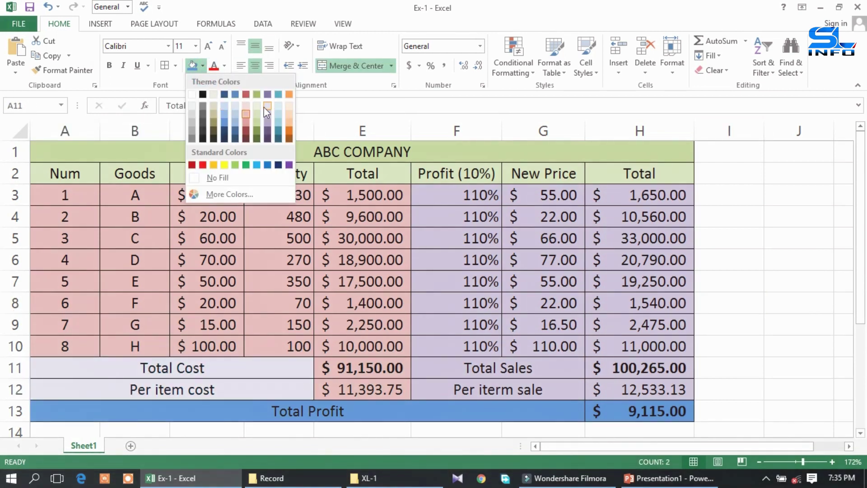
{"action": "left_click", "coordinate": [288, 104]}
{"action": "left_click_drag", "start_coordinate": [497, 368], "coordinate": [508, 387]}
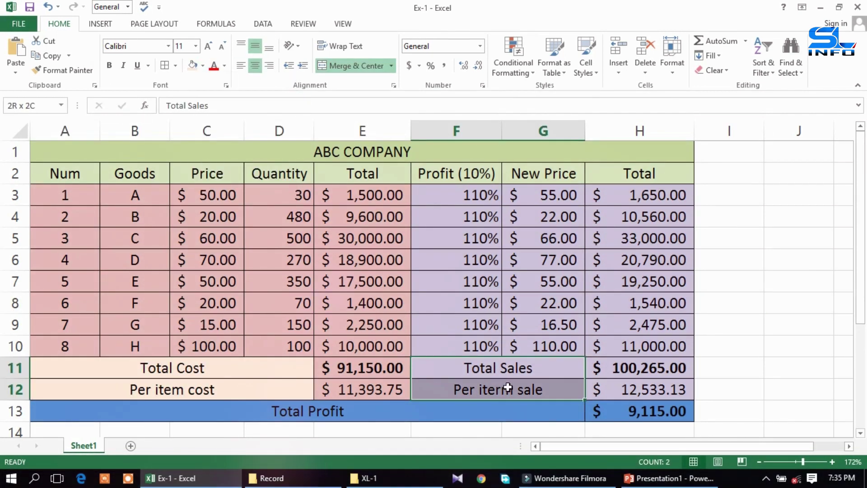
{"action": "left_click", "coordinate": [191, 65]}
{"action": "left_click", "coordinate": [798, 390]}
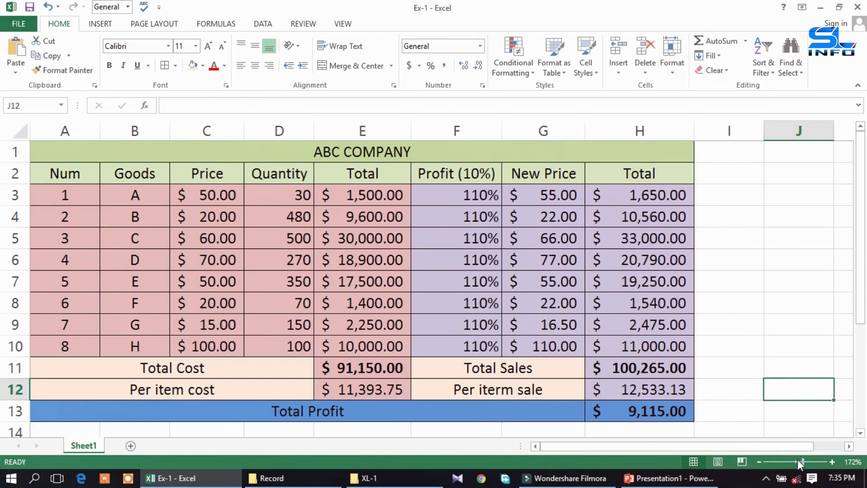
{"action": "left_click", "coordinate": [797, 459]}
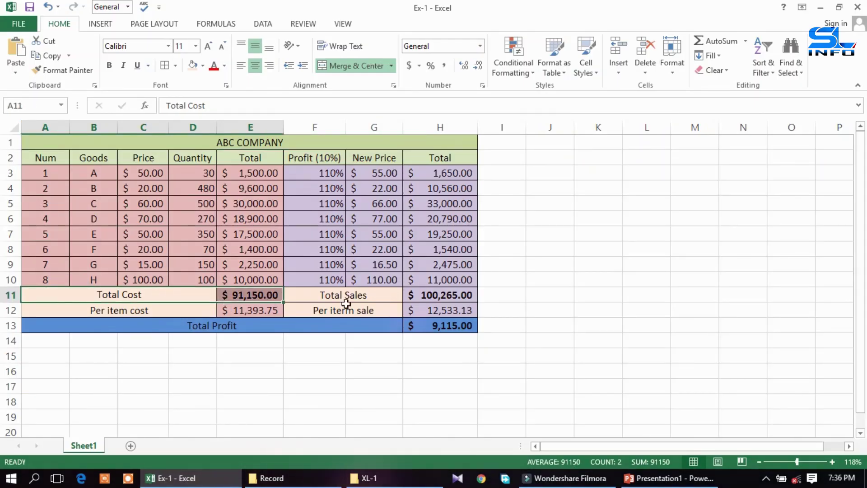
Step: Select rows A11:H11 and A13:H13 and bring up the Column Chart types on Insert
{"action": "left_click_drag", "start_coordinate": [346, 303], "coordinate": [468, 294]}
{"action": "left_click_drag", "start_coordinate": [196, 328], "coordinate": [333, 338]}
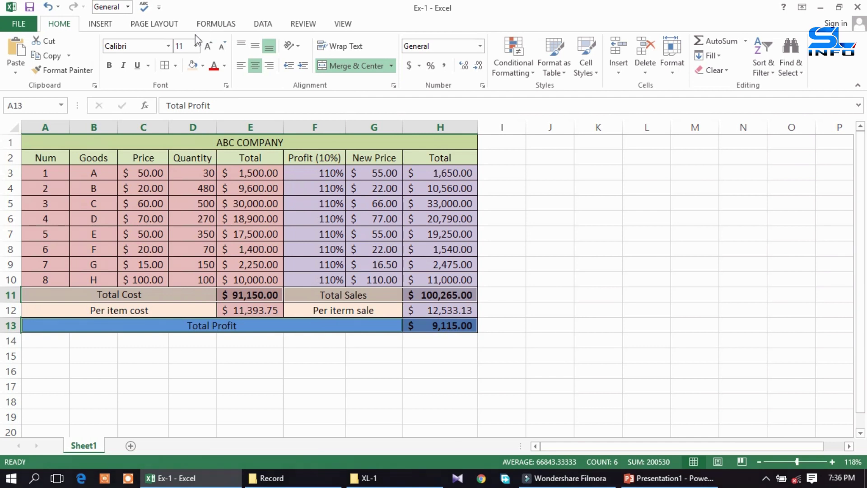
{"action": "left_click", "coordinate": [100, 24]}
{"action": "left_click", "coordinate": [361, 41]}
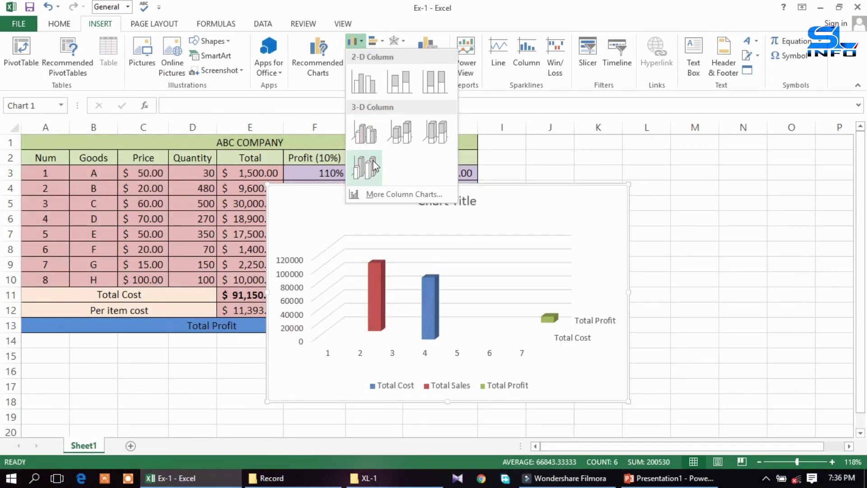
Step: Insert a 3-D Clustered Column chart with dark style and value labels, placed right of the table
{"action": "left_click", "coordinate": [373, 166]}
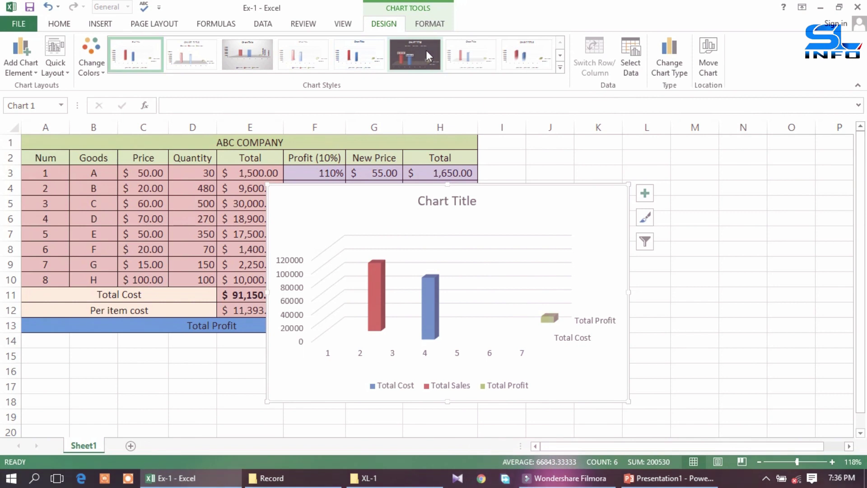
{"action": "left_click", "coordinate": [426, 50]}
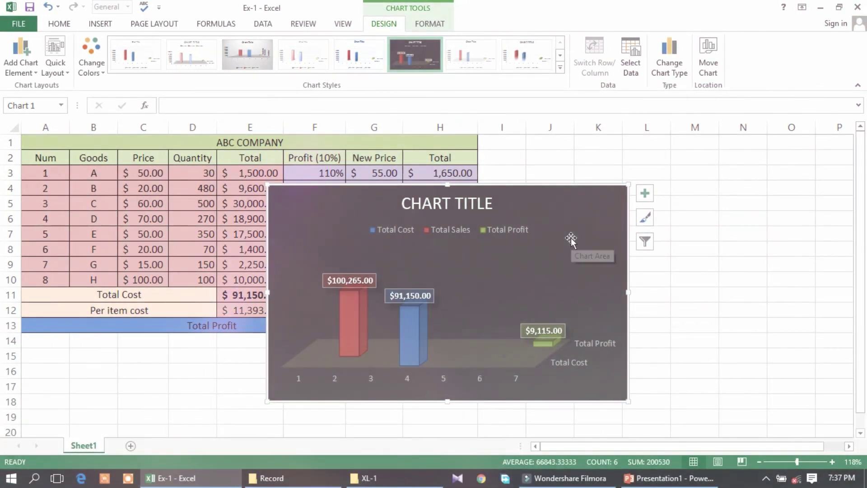
{"action": "left_click_drag", "start_coordinate": [551, 215], "coordinate": [765, 171]}
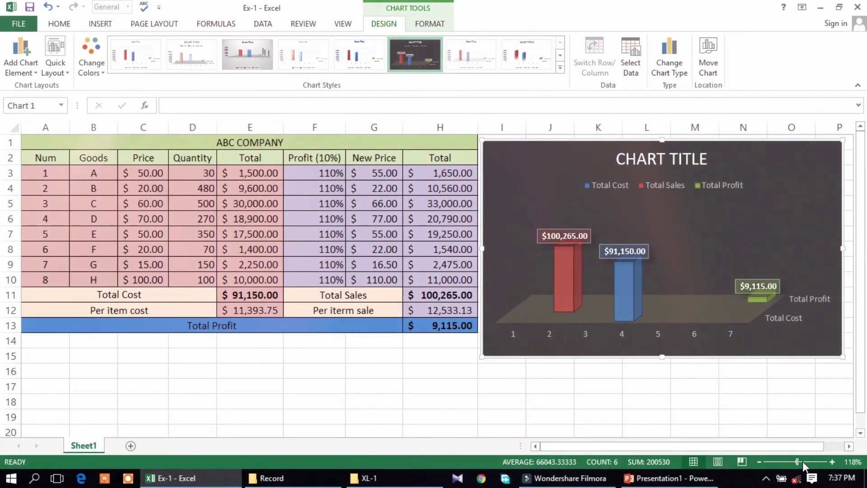
{"action": "left_click_drag", "start_coordinate": [803, 466], "coordinate": [788, 462]}
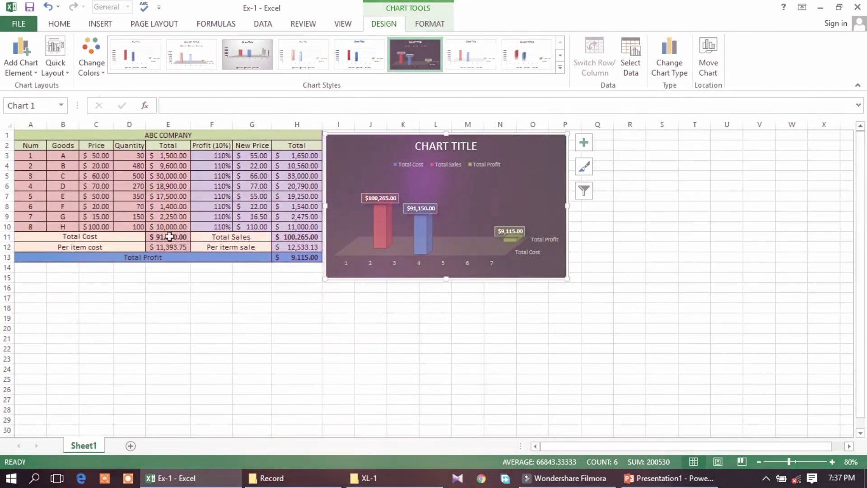
Step: Select the Total Cost E11 and Total Sales H11 values for a second chart
{"action": "left_click", "coordinate": [168, 237]}
{"action": "left_click", "coordinate": [285, 236], "text": "ctrl"}
{"action": "left_click", "coordinate": [297, 257], "text": "ctrl"}
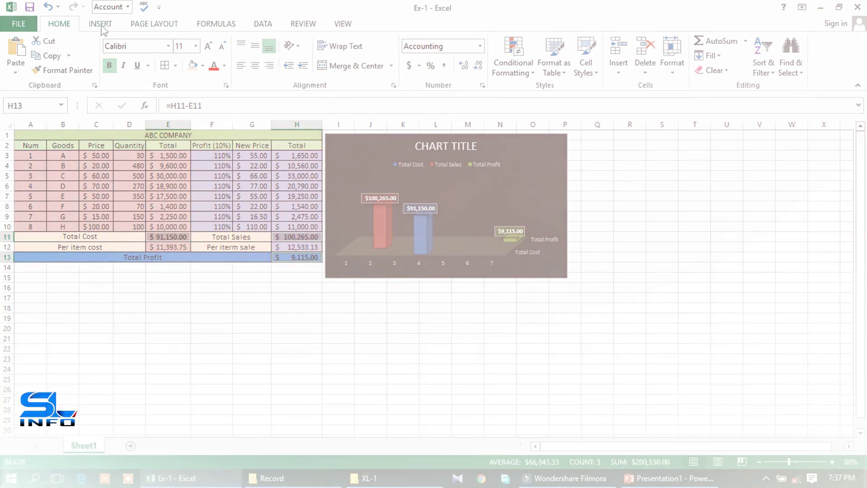
Step: Add Total Profit H13 and insert a dark-styled 3-D Clustered Column chart of the three totals
{"action": "left_click", "coordinate": [100, 23]}
{"action": "left_click", "coordinate": [361, 43]}
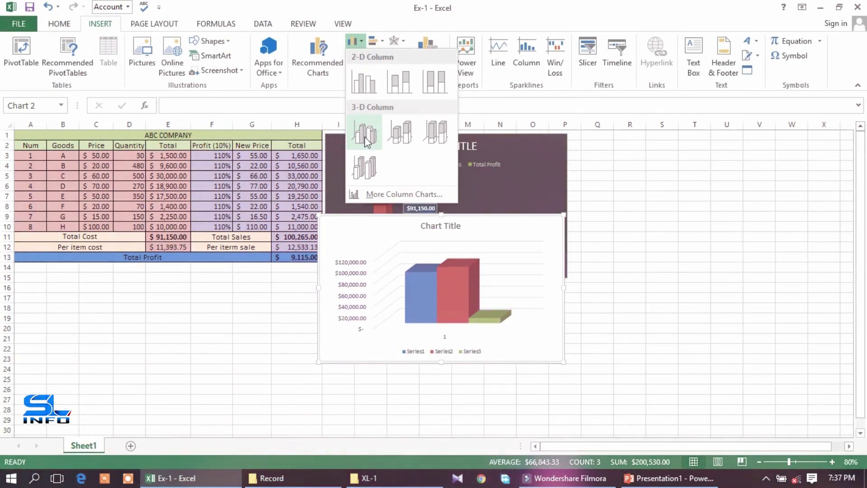
{"action": "left_click", "coordinate": [294, 237]}
{"action": "left_click", "coordinate": [296, 256], "text": "ctrl"}
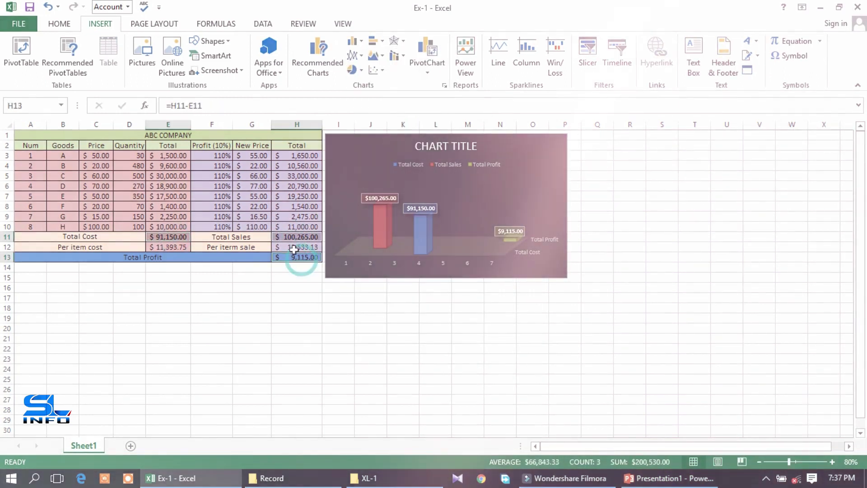
{"action": "left_click", "coordinate": [353, 41]}
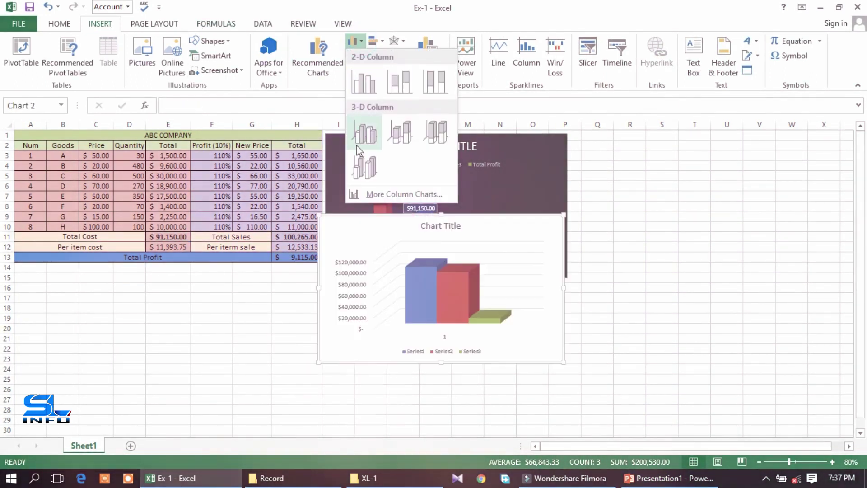
{"action": "left_click", "coordinate": [369, 137]}
{"action": "left_click", "coordinate": [431, 56]}
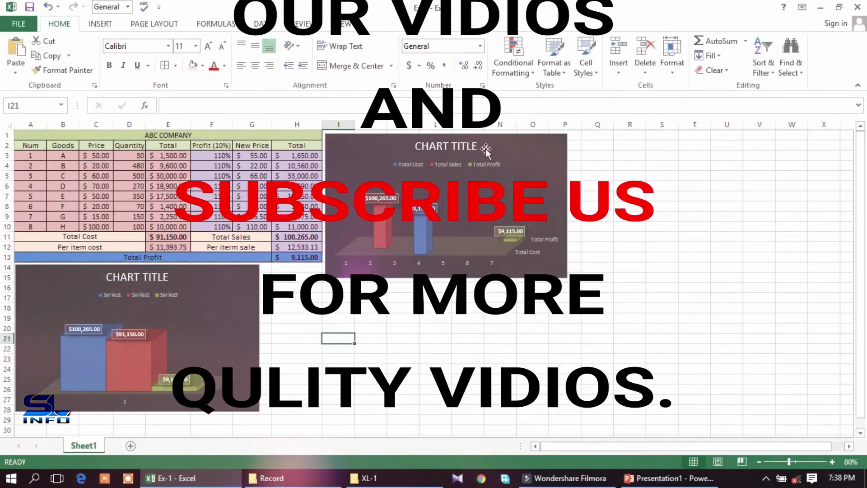
Step: Move the second chart below the table and enlarge it
{"action": "left_click", "coordinate": [486, 149]}
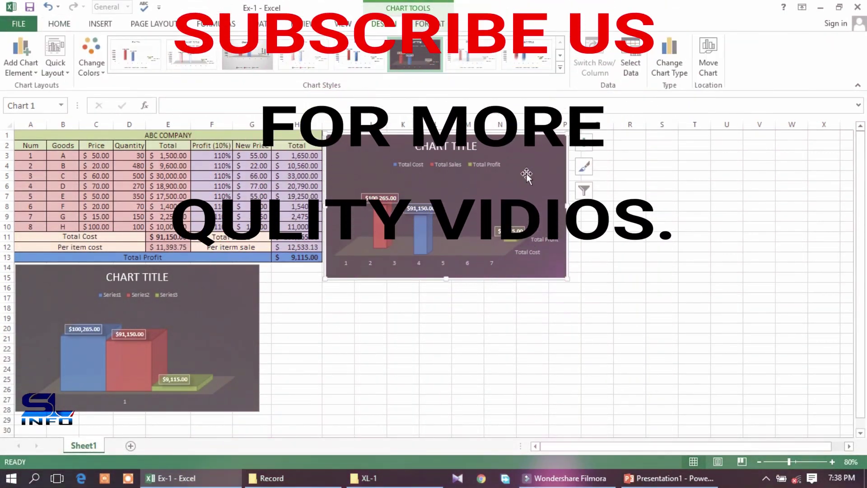
{"action": "left_click_drag", "start_coordinate": [567, 279], "coordinate": [830, 410]}
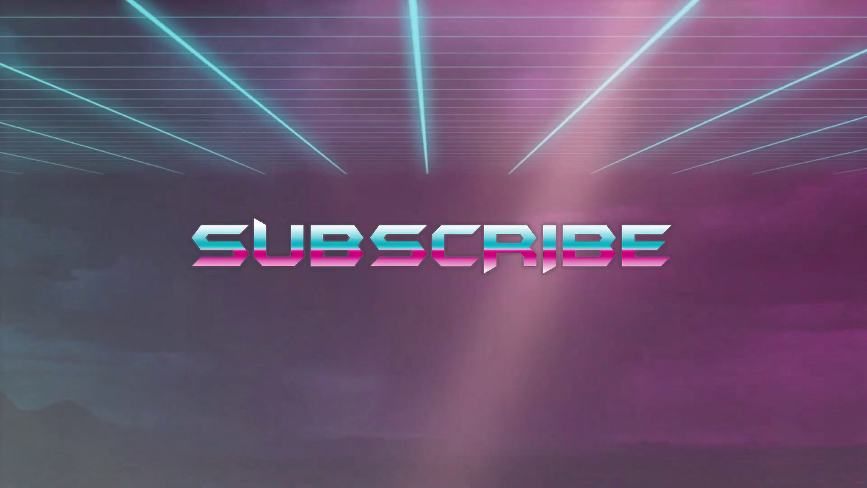